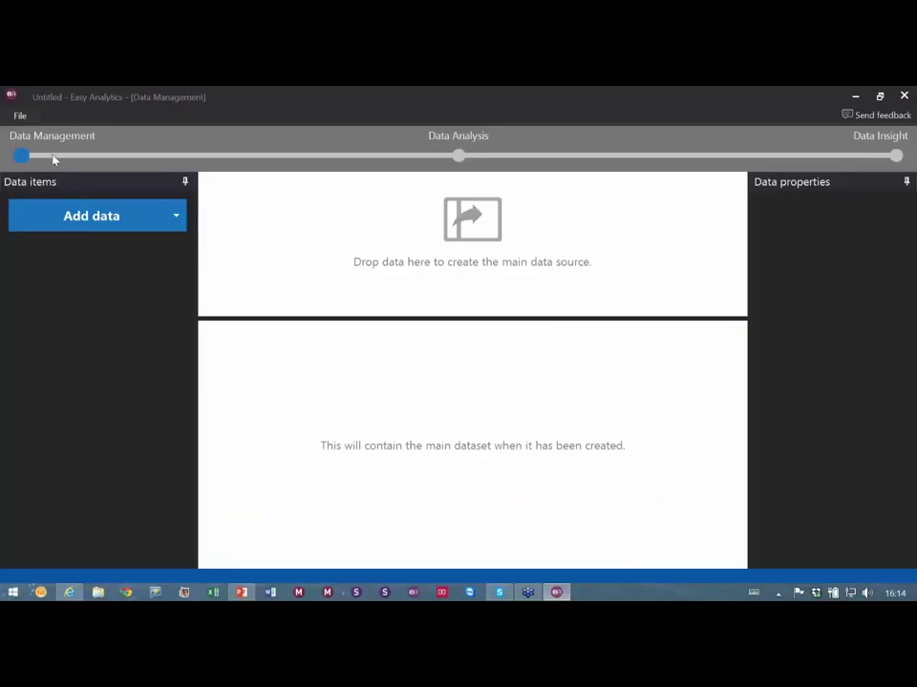
click(20, 117)
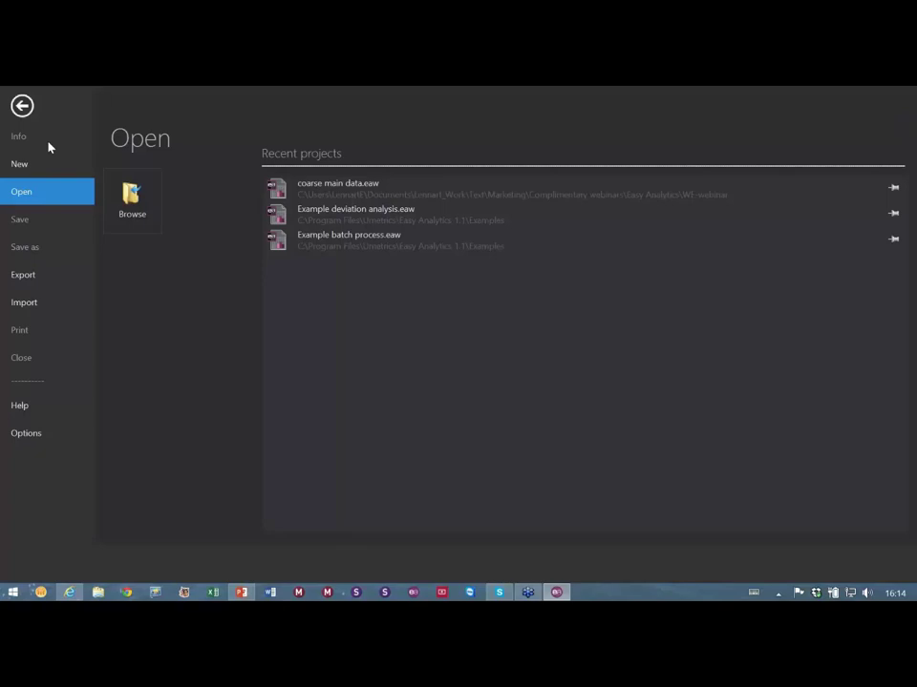
click(26, 111)
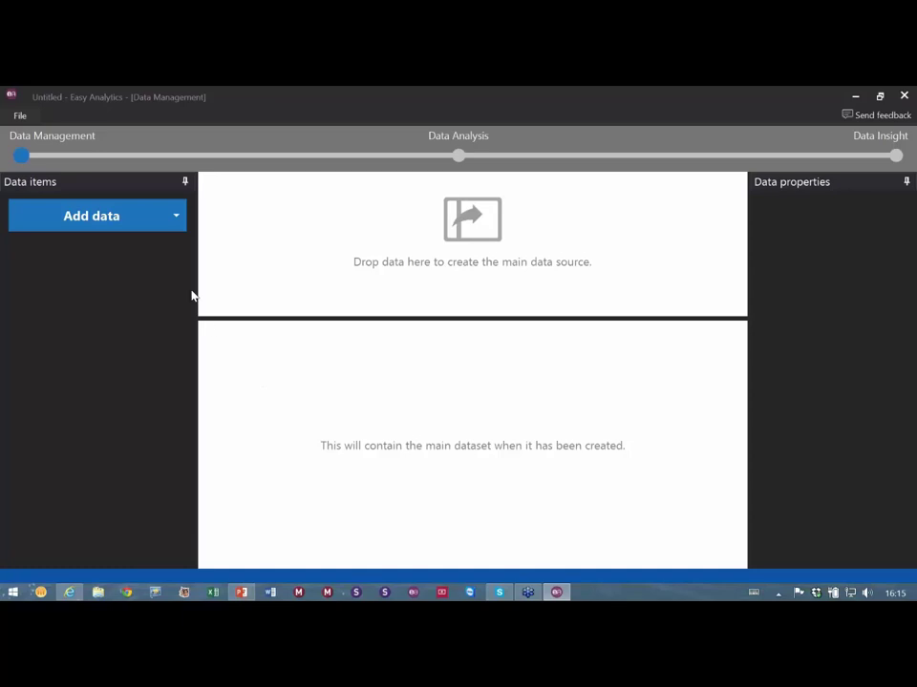
Step: Import the SOVRING_EA.xls workbook from file as the SOVRING_EA : Sheet1 data item
click(176, 218)
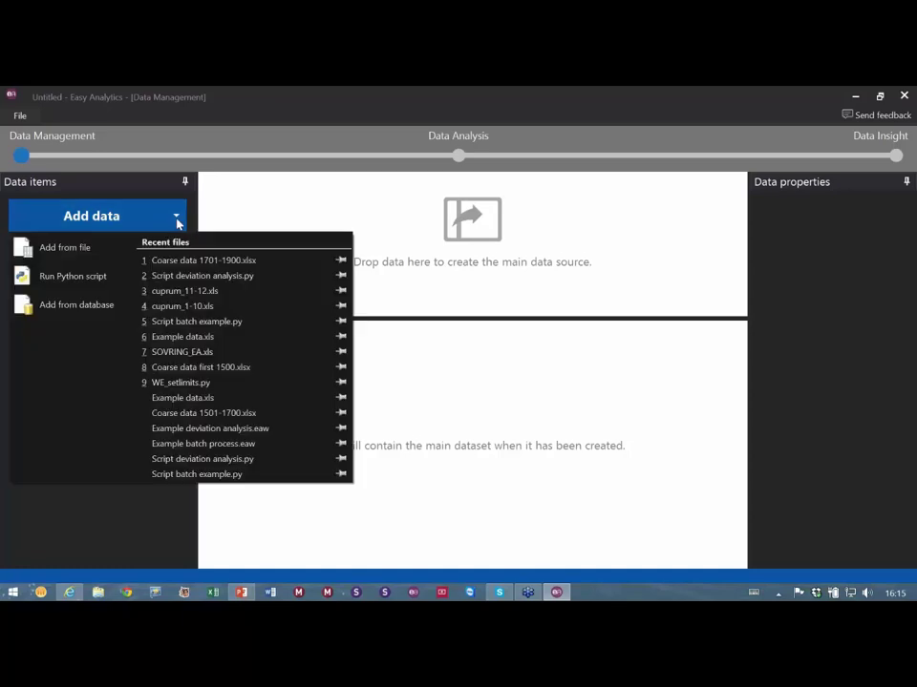
click(74, 250)
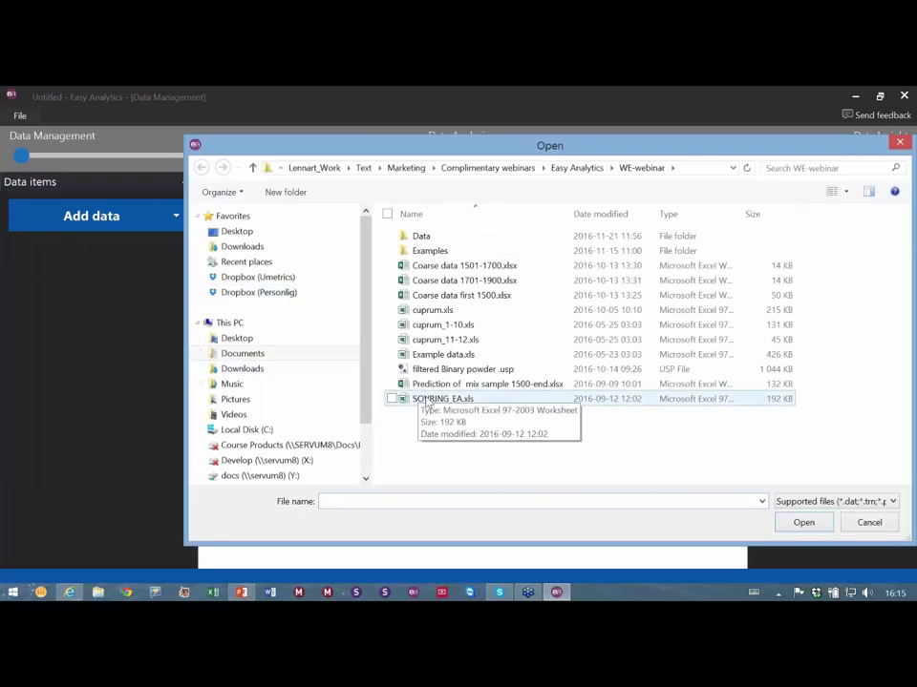
click(428, 400)
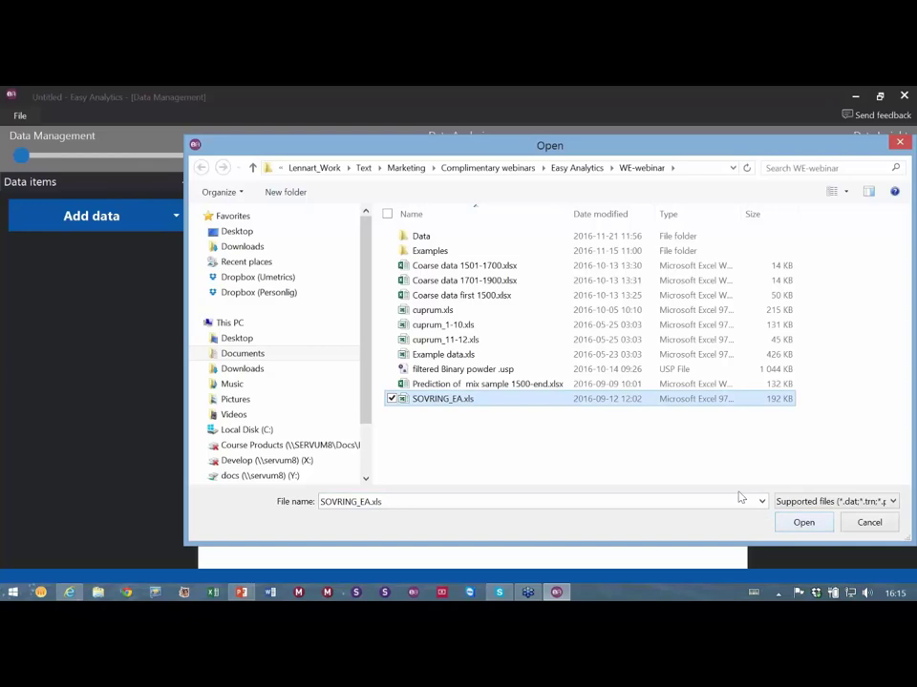
drag(520, 401, 101, 294)
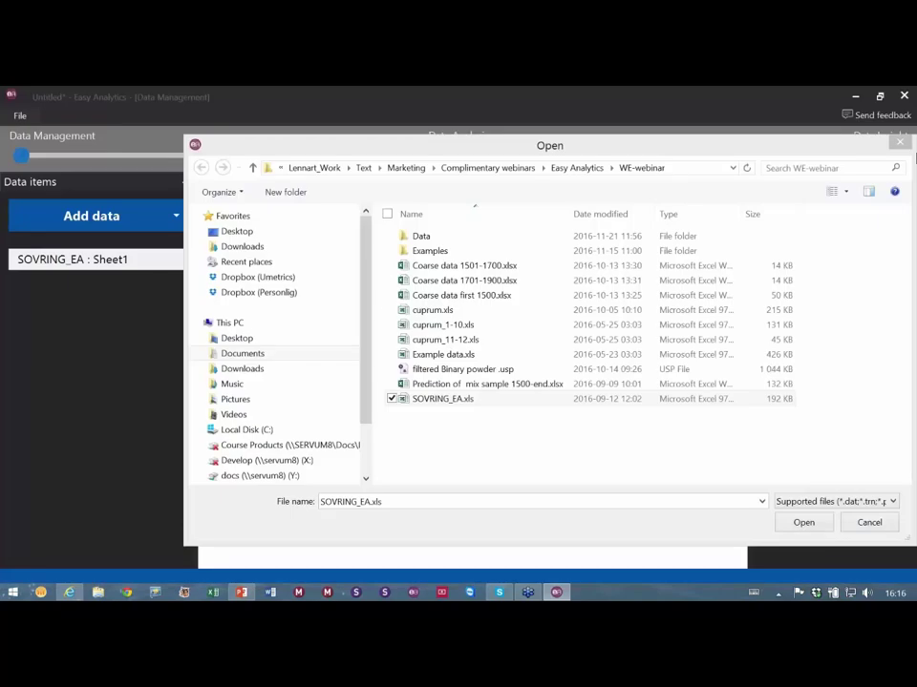
drag(661, 156, 575, 151)
key(Escape)
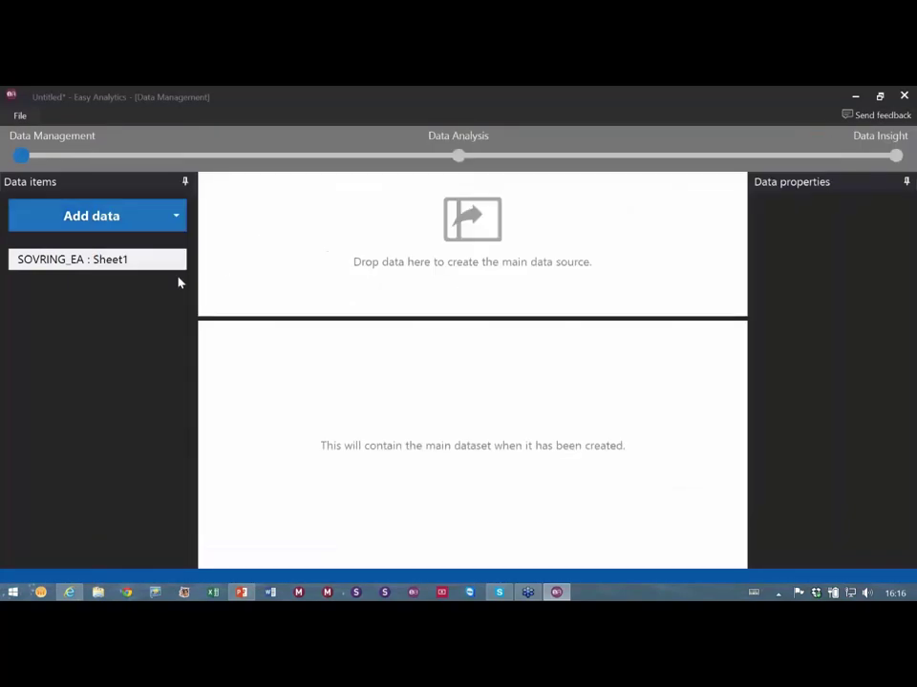
Step: Make SOVRING_EA : Sheet1 the main data source and inspect the KR30_IN, PARM, HS_1 and HS_2 columns
drag(96, 260, 435, 239)
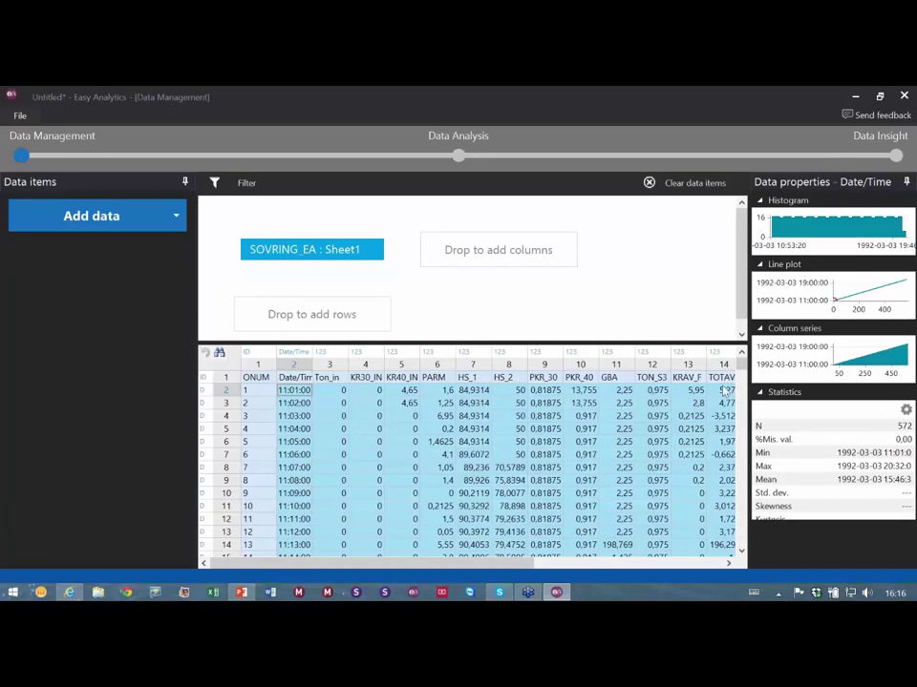
mouse_move(742, 364)
mouse_down()
mouse_move(743, 418)
mouse_move(743, 366)
mouse_up()
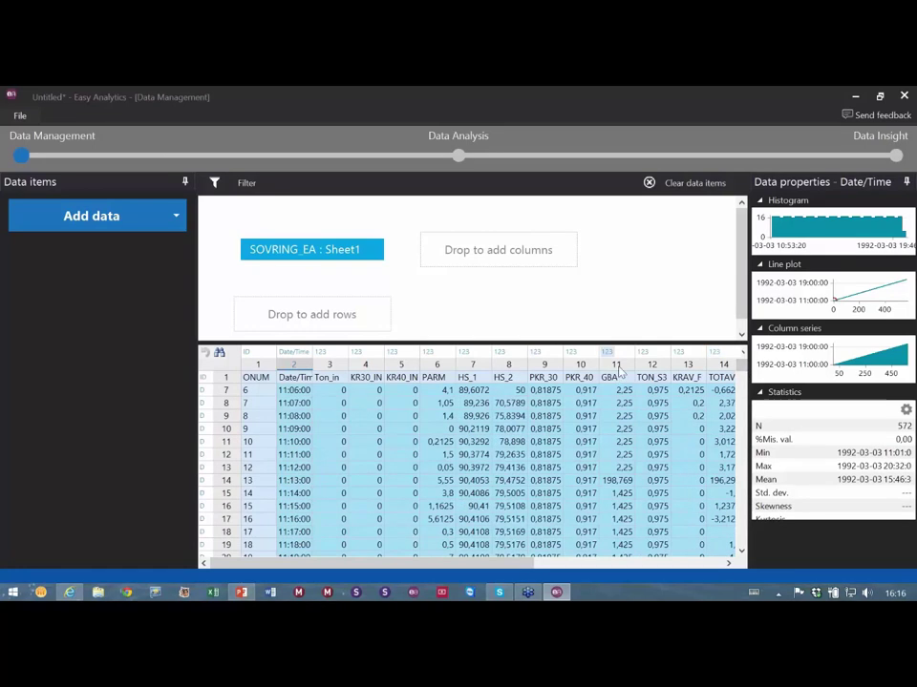
click(478, 356)
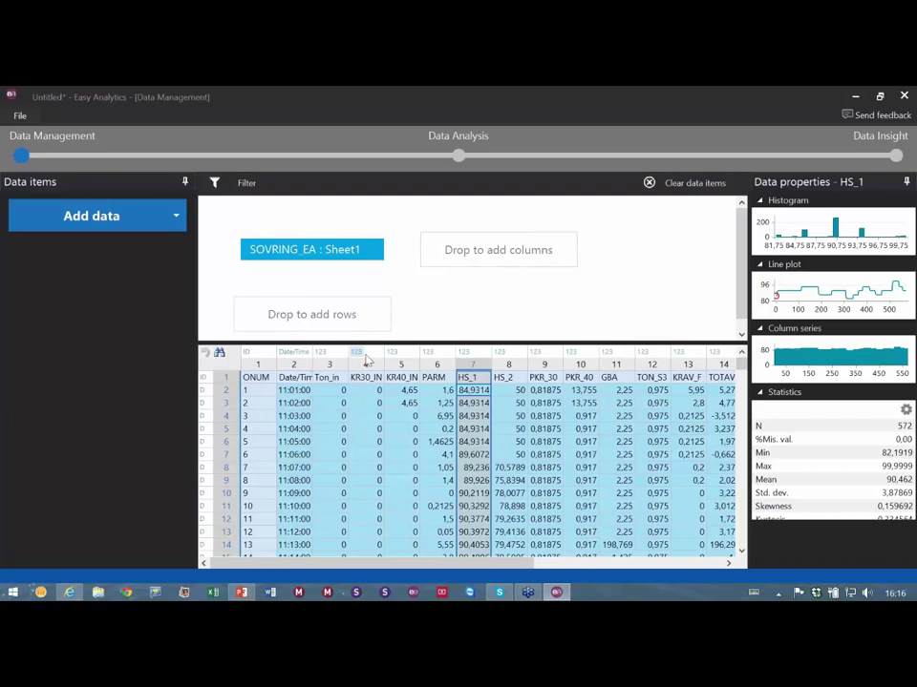
click(365, 377)
click(392, 353)
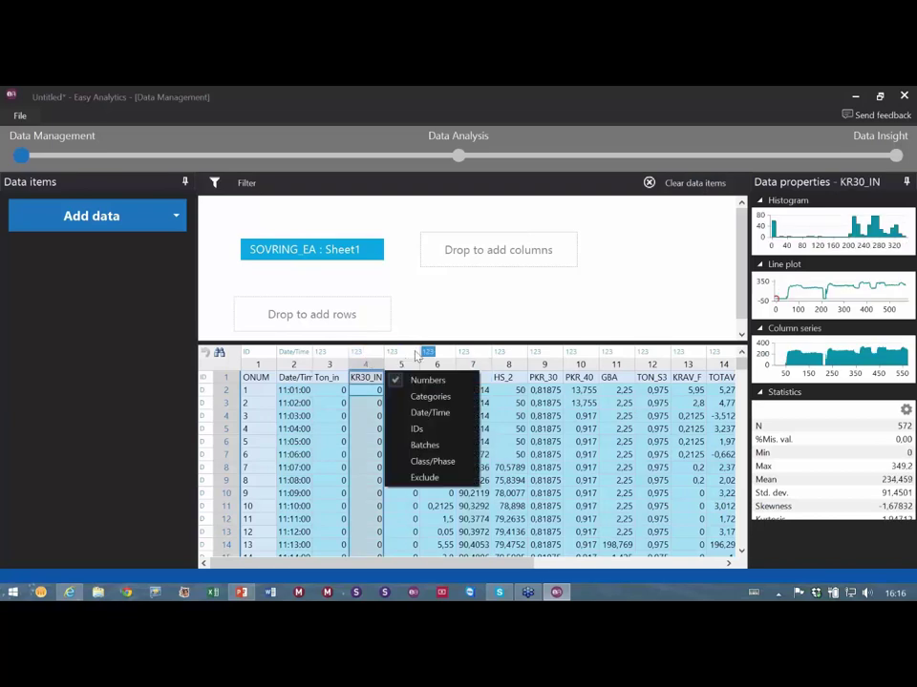
click(401, 377)
click(451, 377)
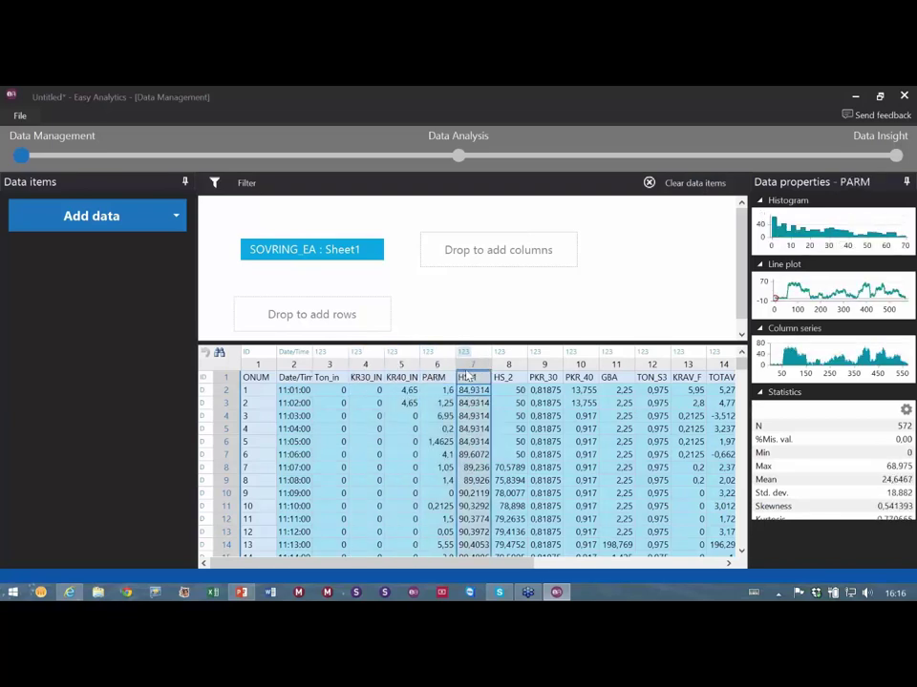
click(467, 377)
click(503, 378)
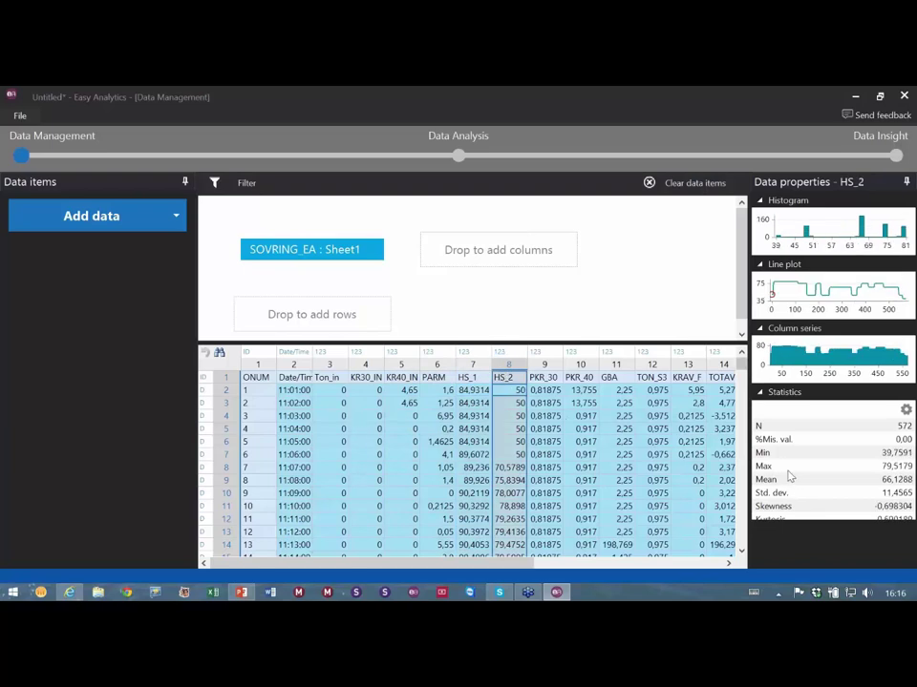
Step: Remove Skewness and Kurtosis from the displayed column statistics
right_click(787, 454)
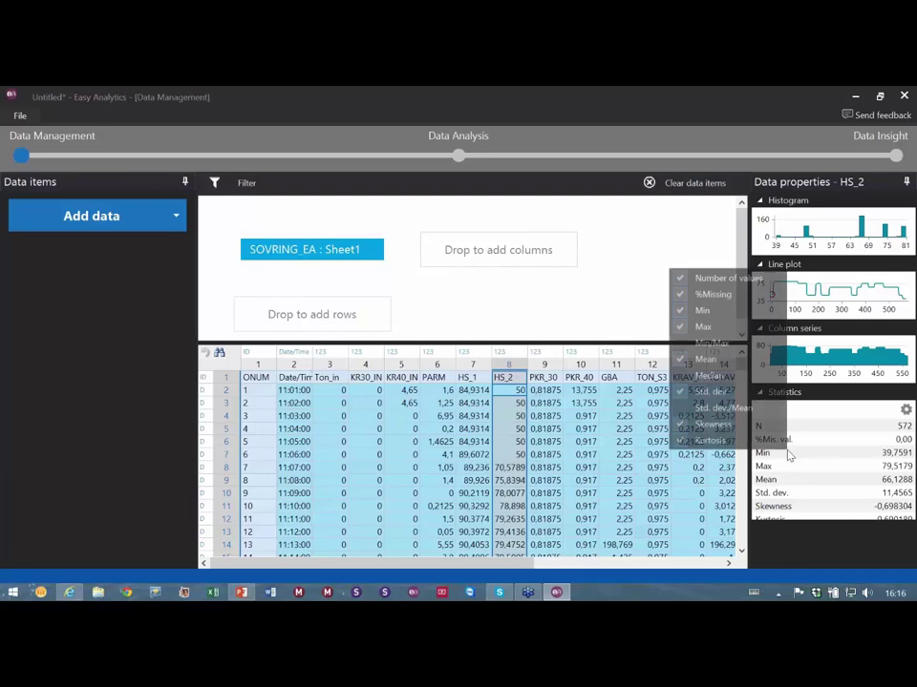
click(695, 426)
click(683, 440)
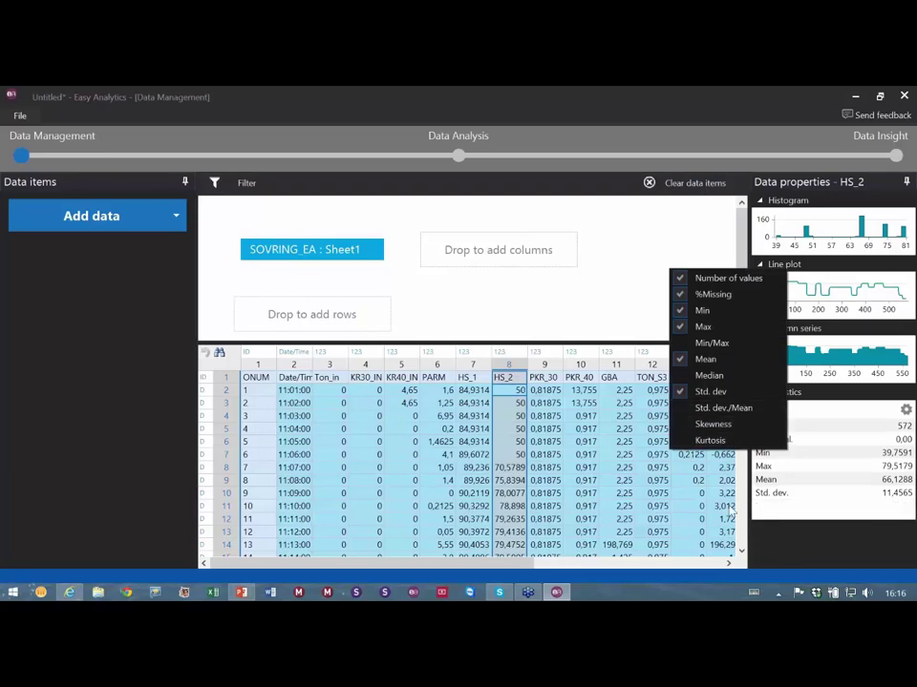
click(753, 548)
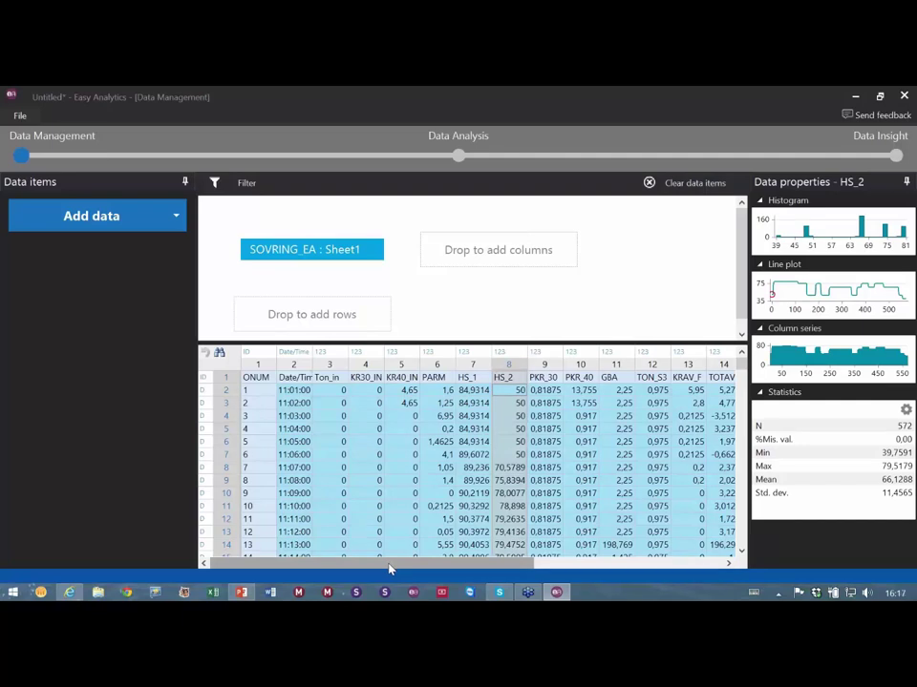
Step: Scroll down through the SOVRING_EA data rows and inspect the %Fe_FAR column
drag(391, 570, 487, 578)
drag(487, 578, 579, 577)
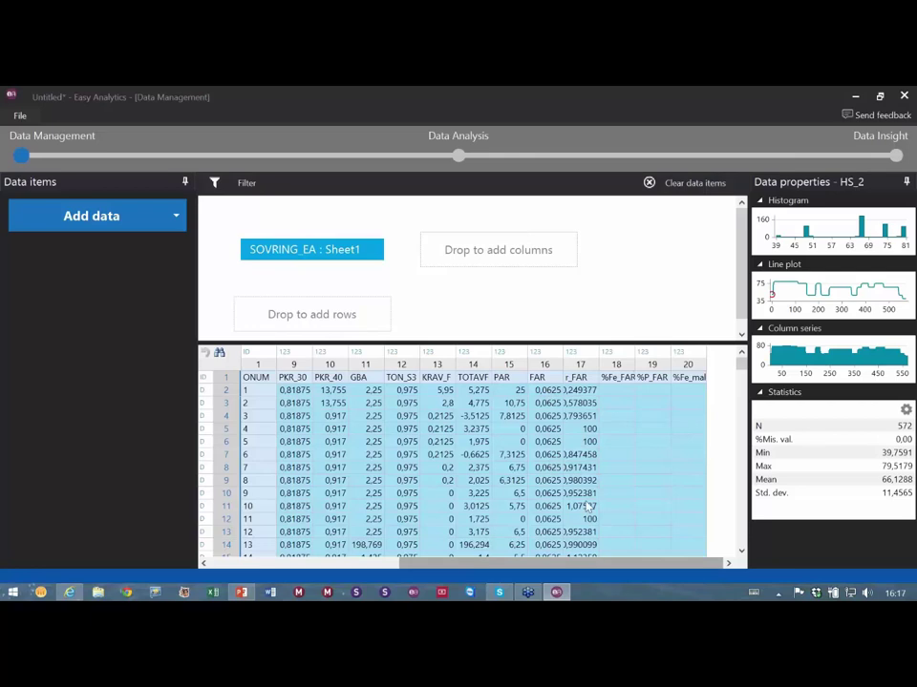
click(742, 551)
scroll(742, 553, down, 3)
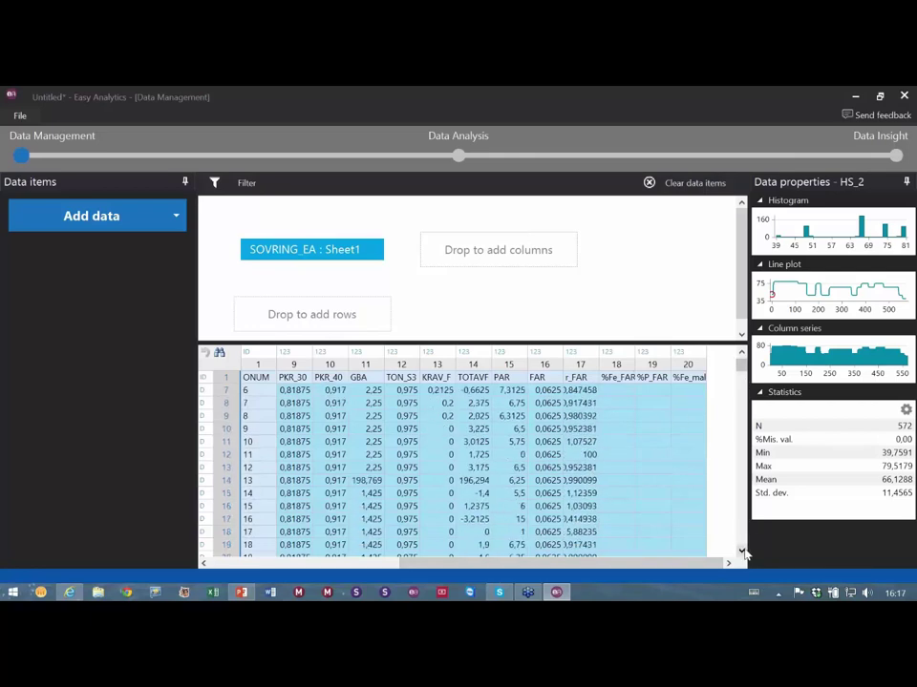
scroll(744, 554, down, 8)
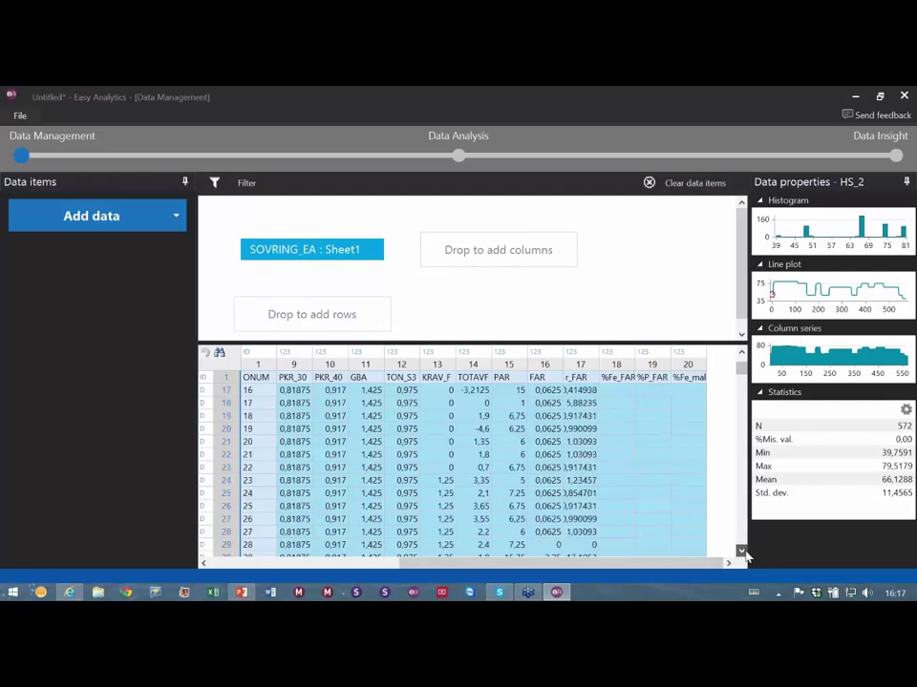
scroll(744, 554, down, 5)
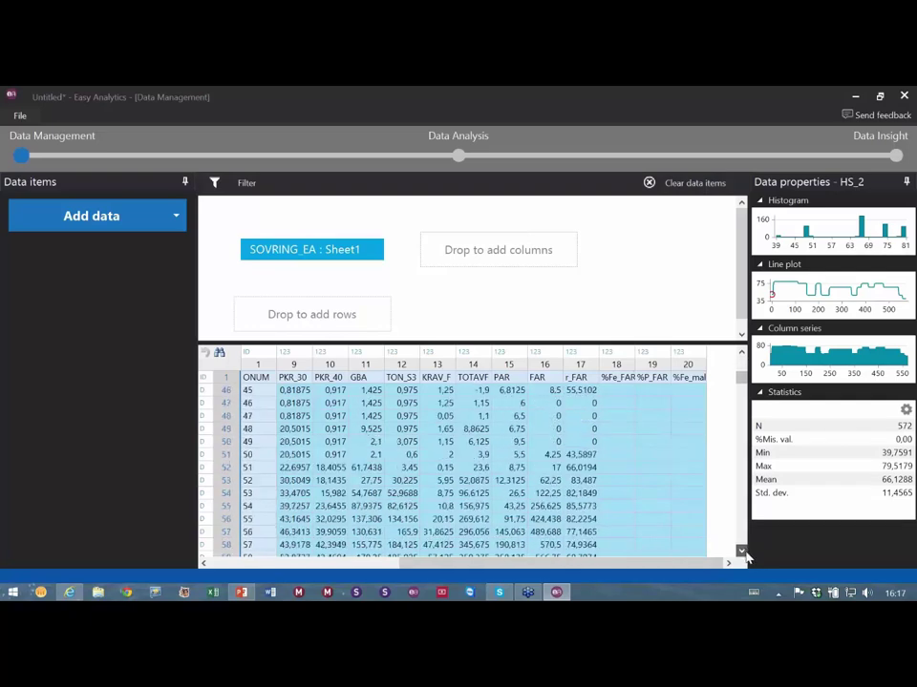
scroll(742, 554, down, 8)
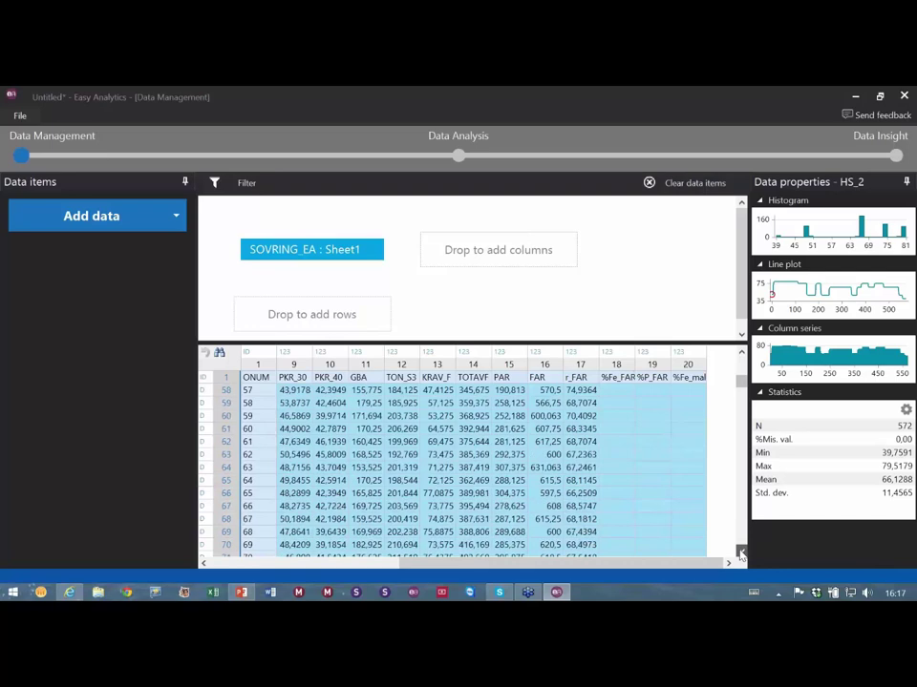
scroll(742, 554, down, 5)
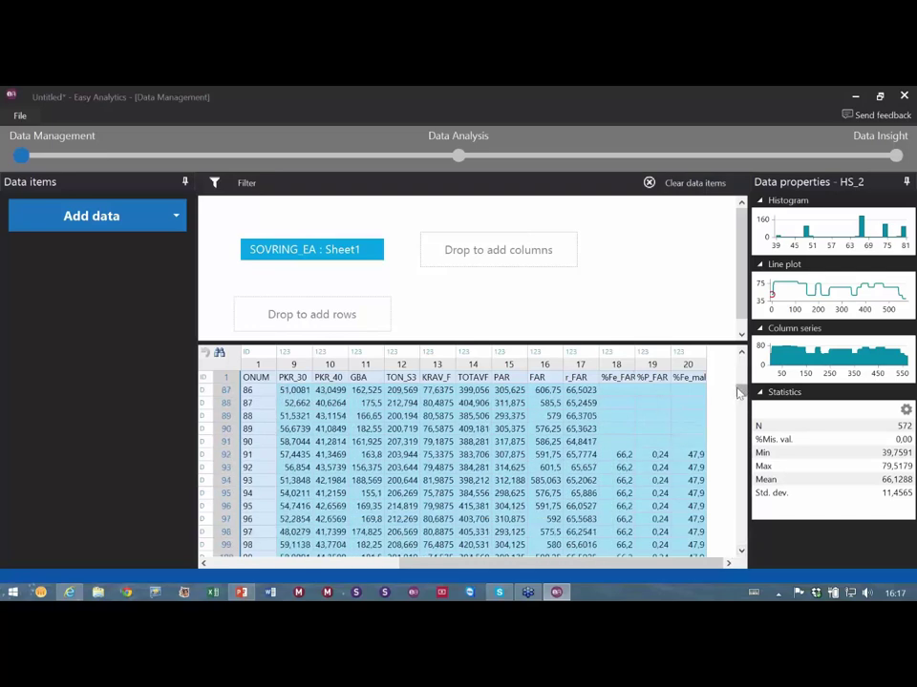
mouse_move(740, 391)
mouse_down()
mouse_move(740, 401)
mouse_move(743, 390)
mouse_up()
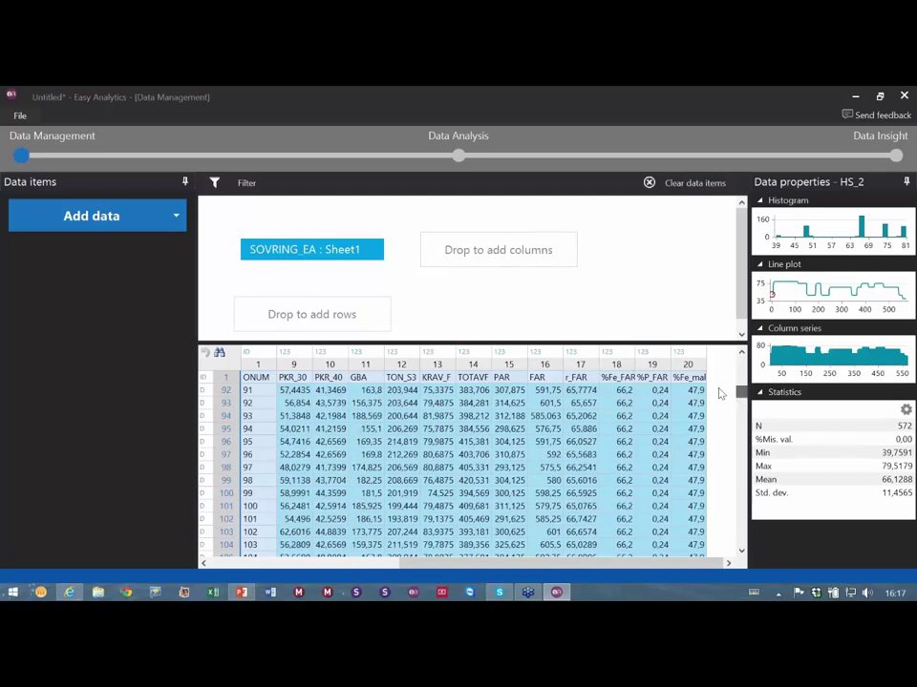
click(616, 377)
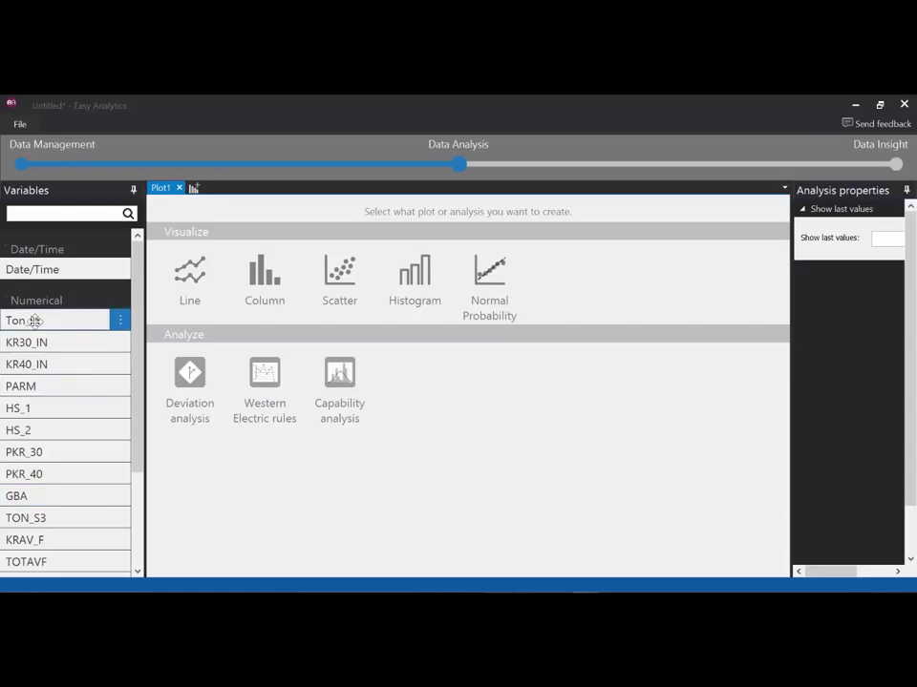
Step: Line-plot Ton_in over Date/Time, adding HS_1, HS_2, and %Fe_FAR on a separate y-axis
drag(34, 320, 198, 284)
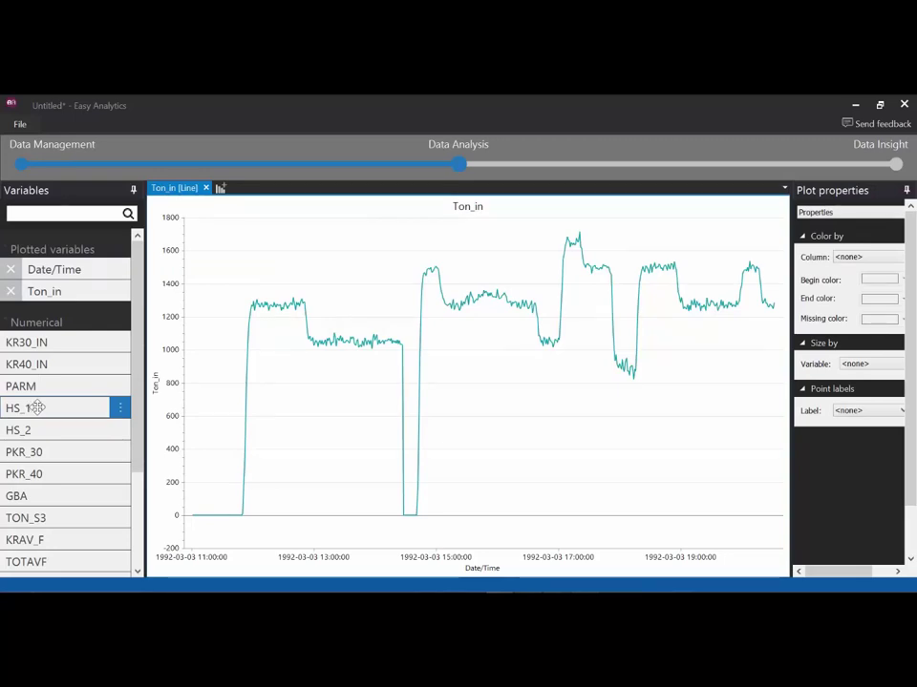
drag(33, 408, 239, 371)
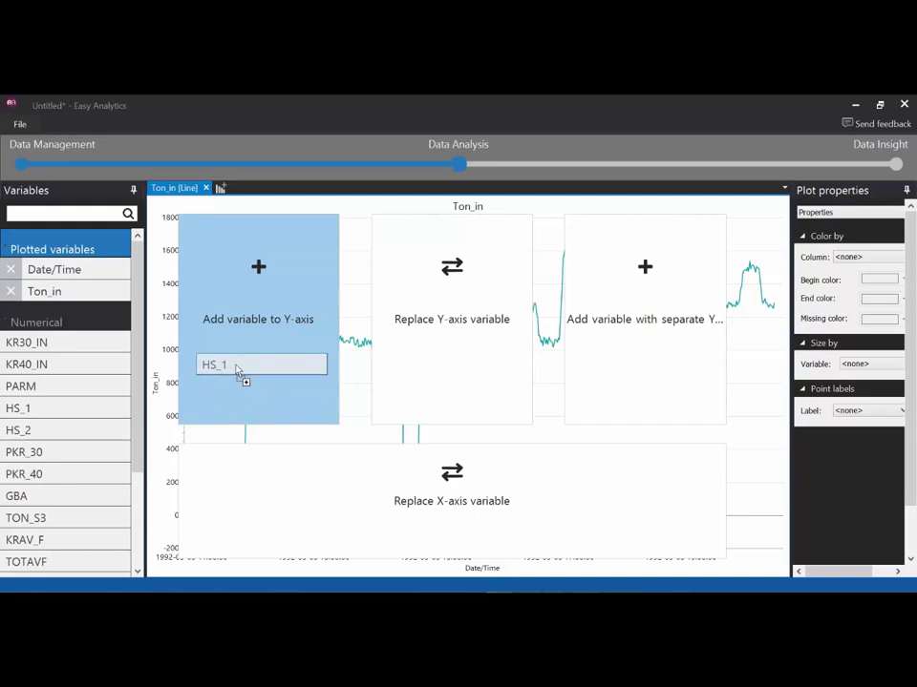
drag(239, 369, 626, 361)
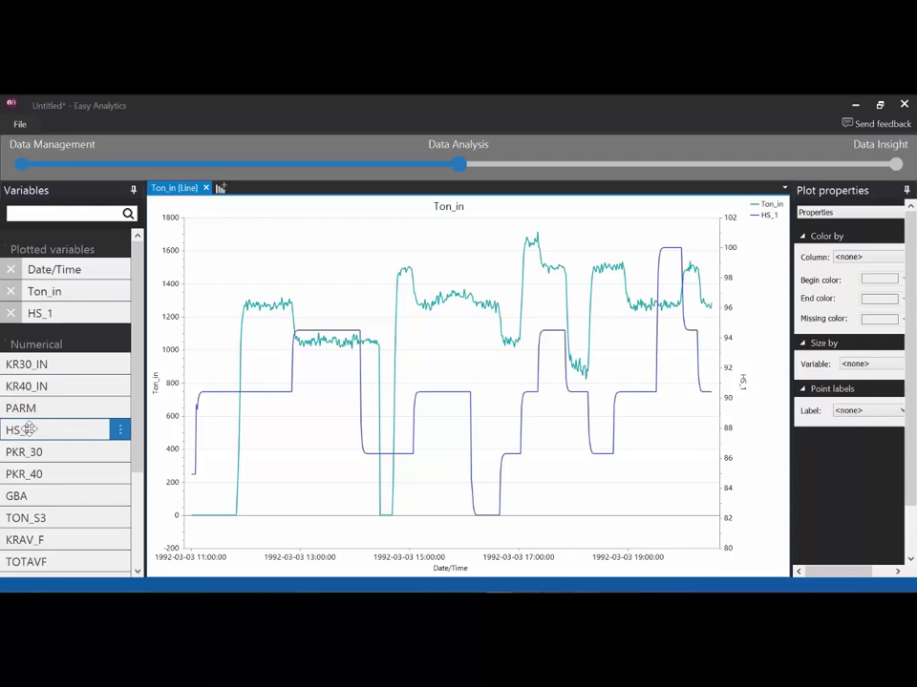
drag(28, 429, 625, 363)
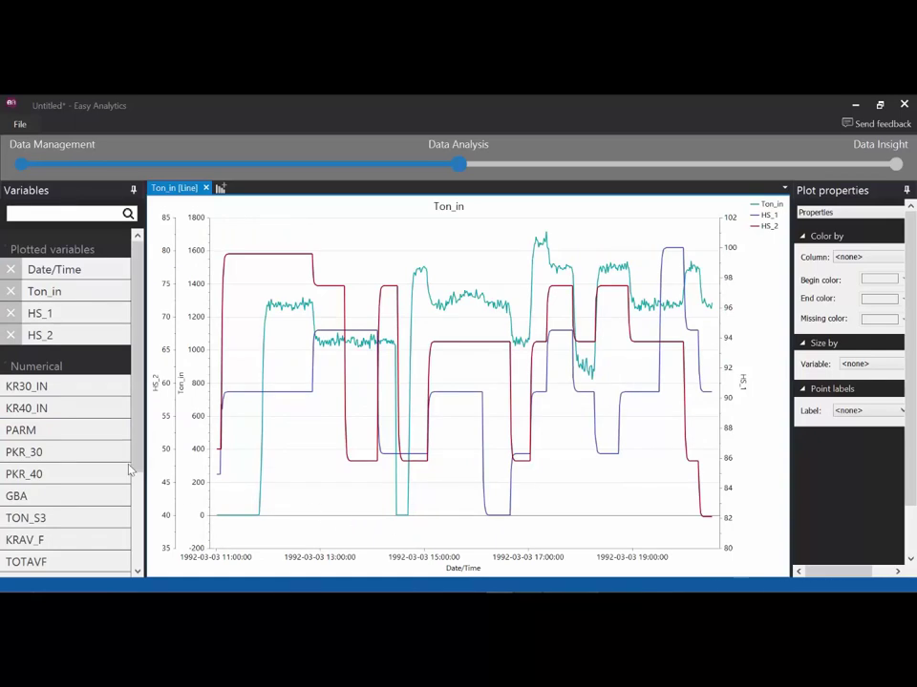
drag(138, 430, 139, 544)
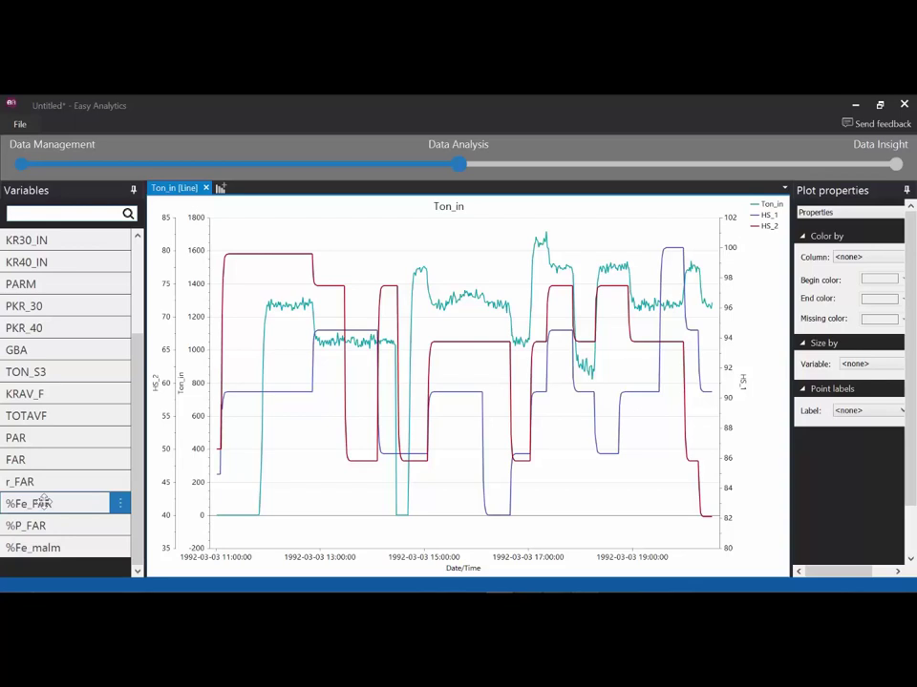
drag(68, 505, 672, 350)
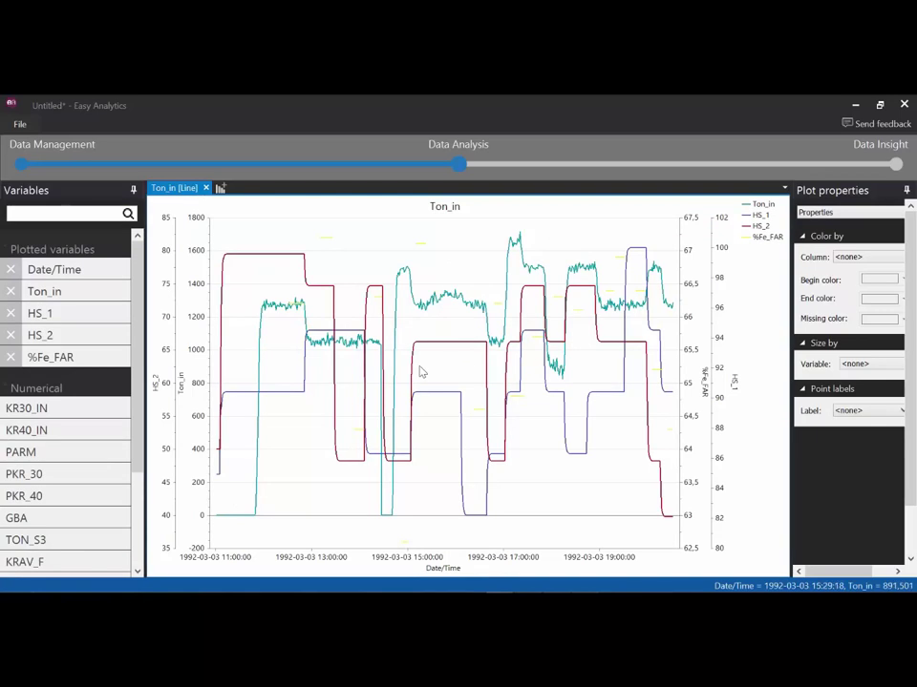
Step: Restyle the %Fe_FAR series as an orange line of width 6 in Format Plot
mouse_move(335, 220)
click(334, 220)
click(43, 171)
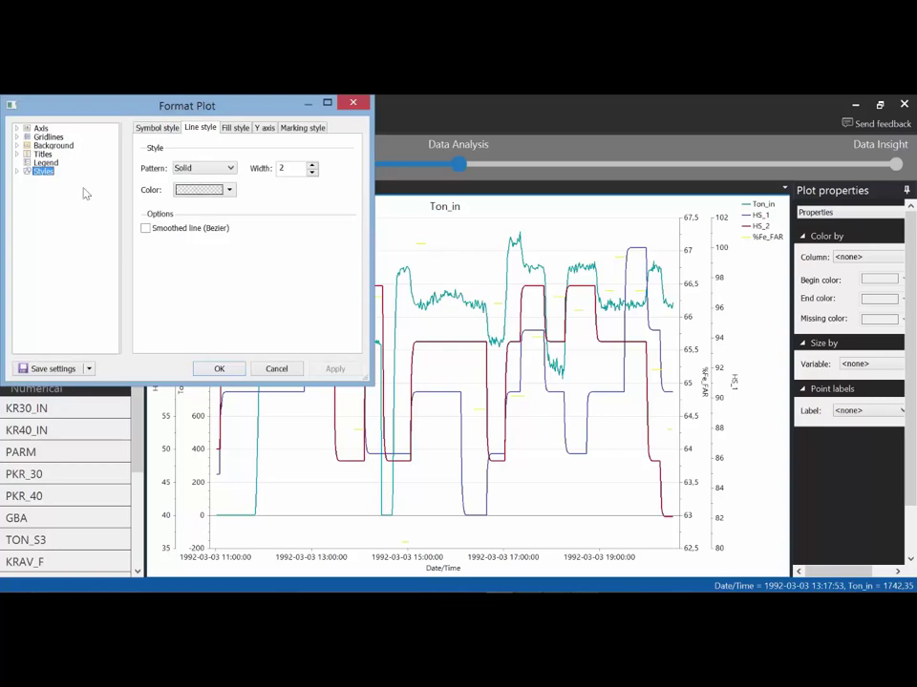
click(50, 209)
click(17, 172)
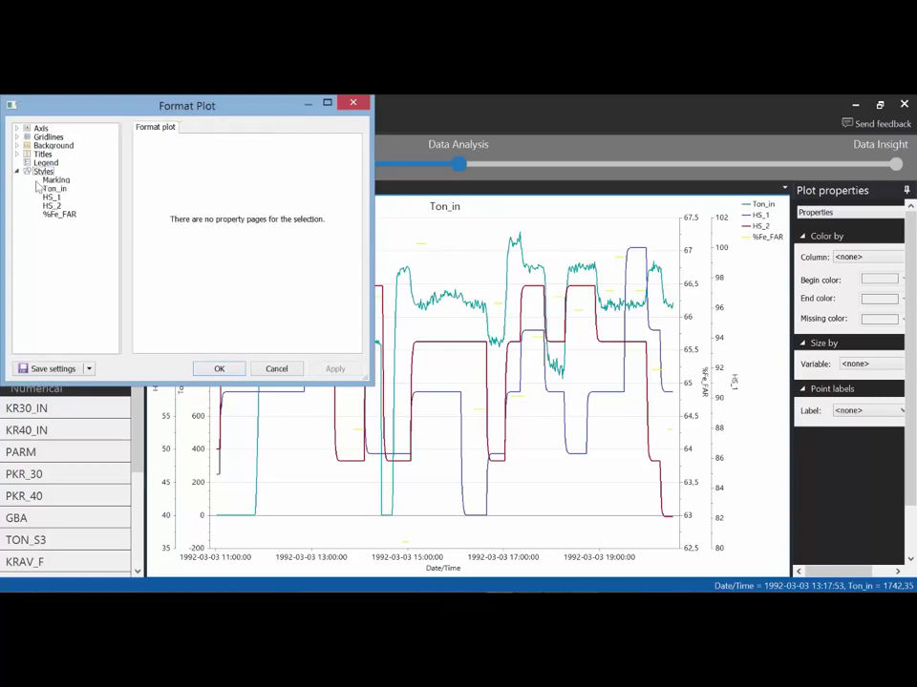
click(59, 214)
click(230, 190)
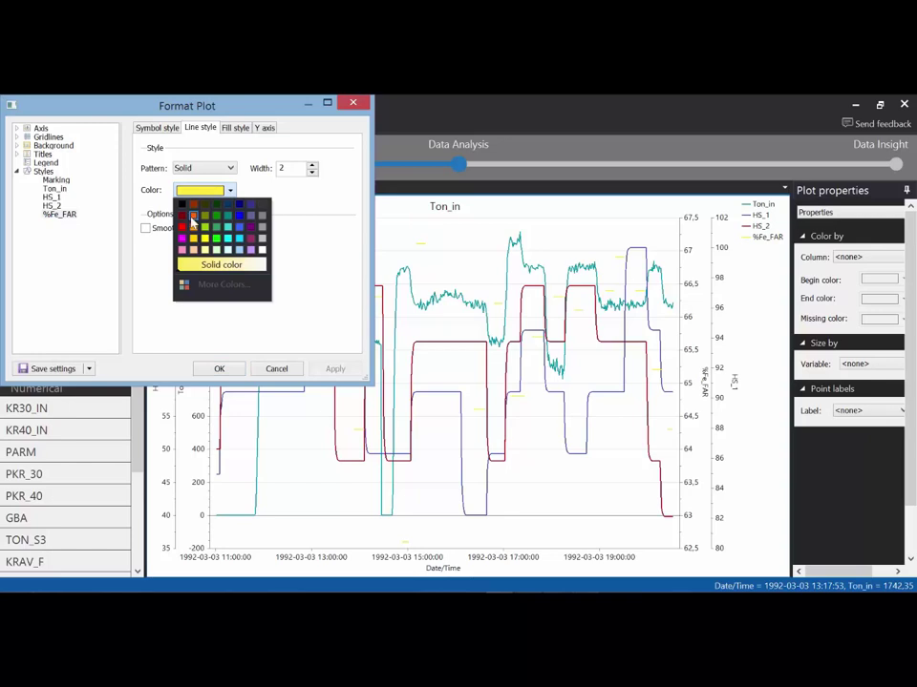
click(216, 236)
click(311, 165)
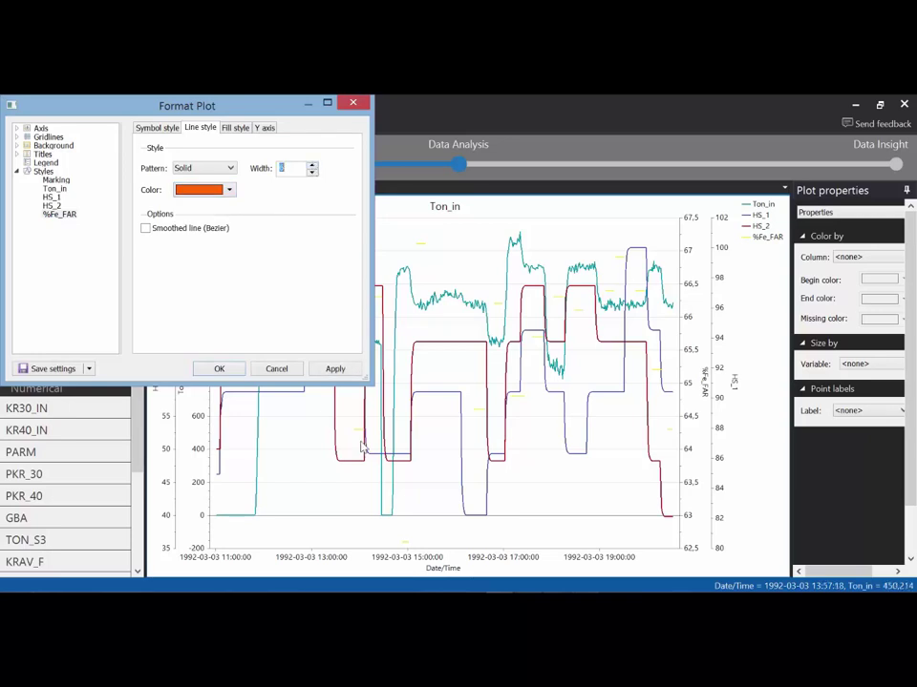
click(334, 369)
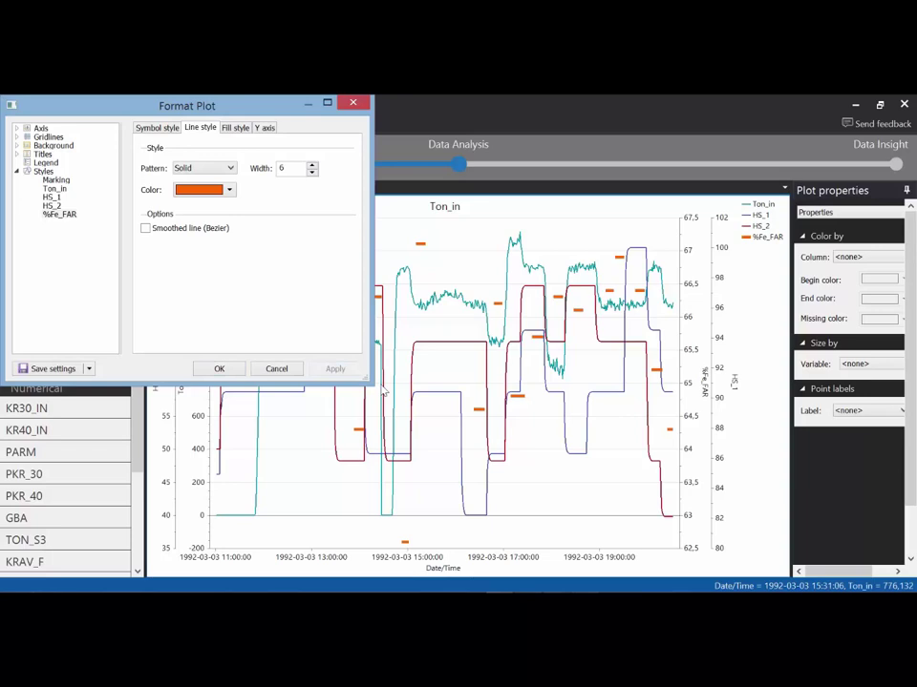
click(222, 370)
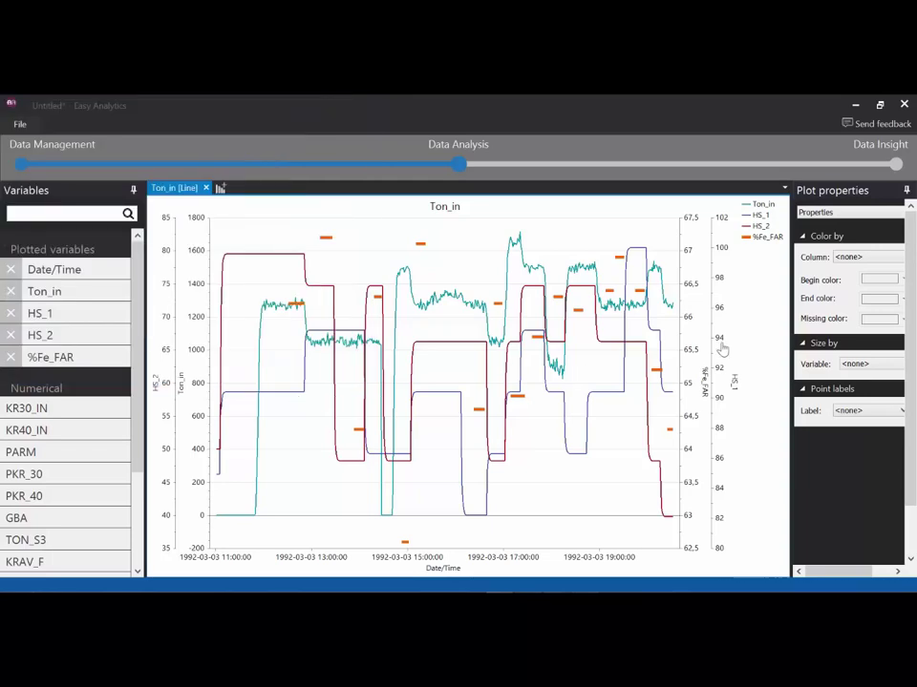
Step: Highlight the Ton_in, HS_1, HS_2 and %Fe_FAR series one at a time from the chart legend
click(748, 240)
click(748, 229)
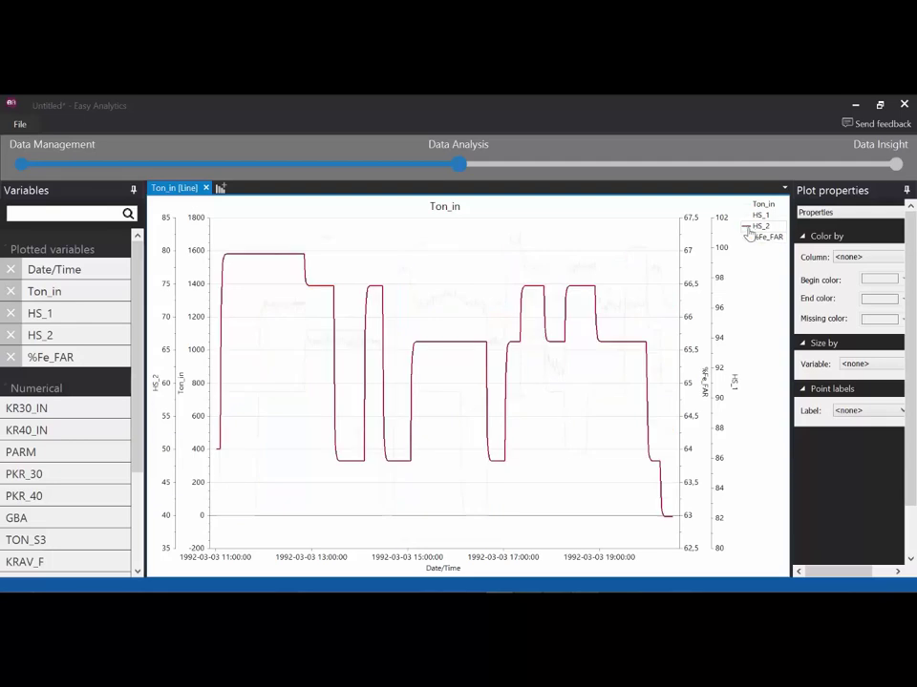
click(749, 219)
click(749, 208)
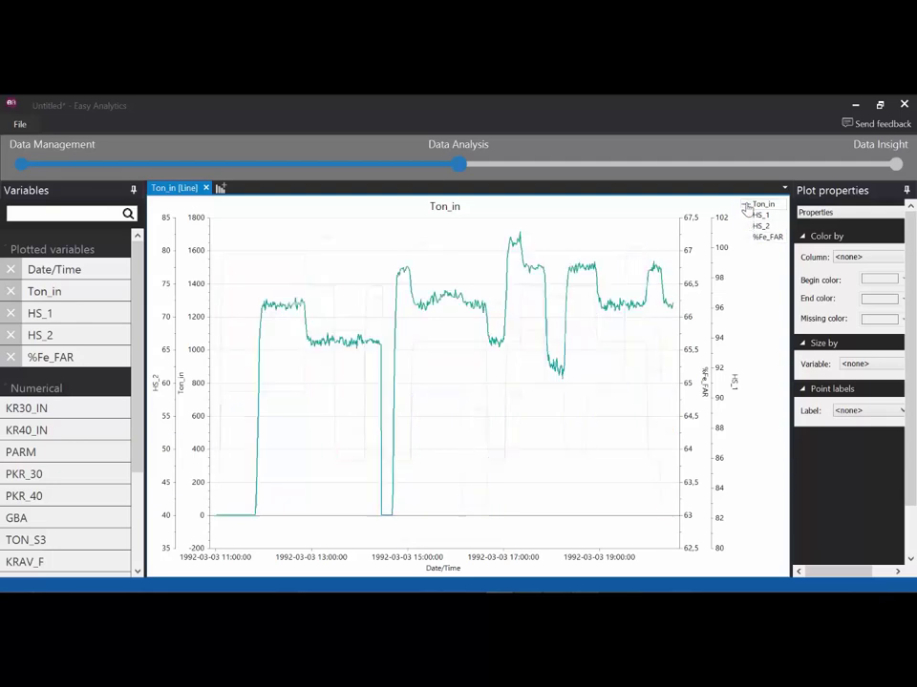
click(749, 219)
click(748, 228)
click(748, 238)
click(746, 229)
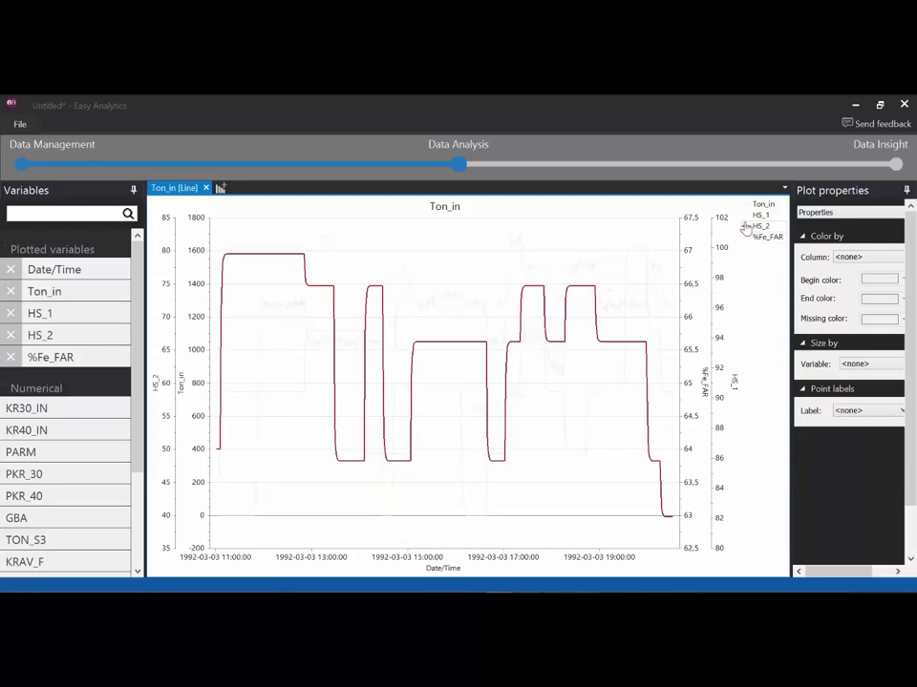
click(745, 238)
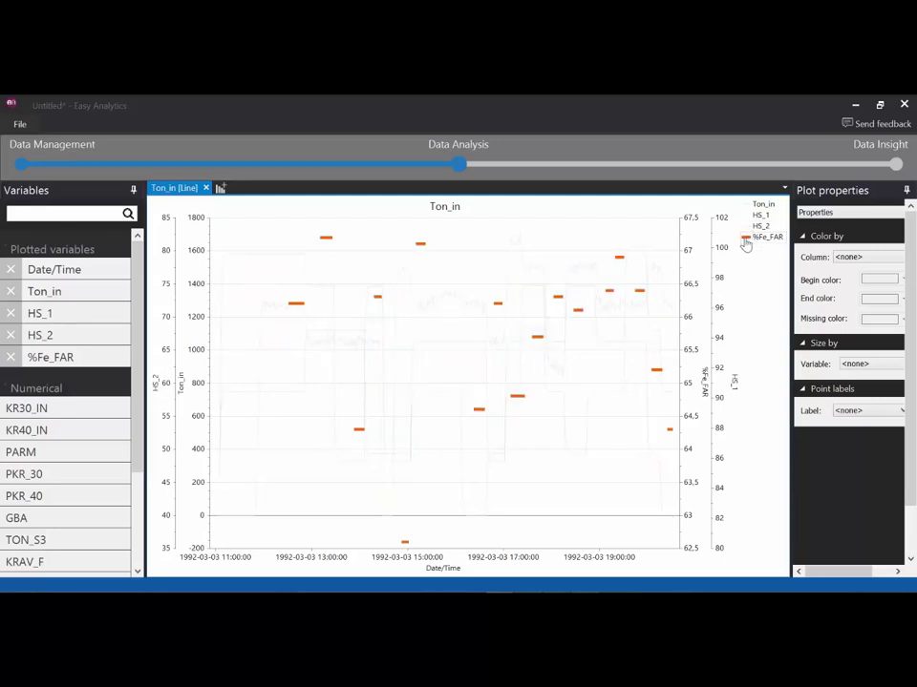
click(747, 229)
click(748, 218)
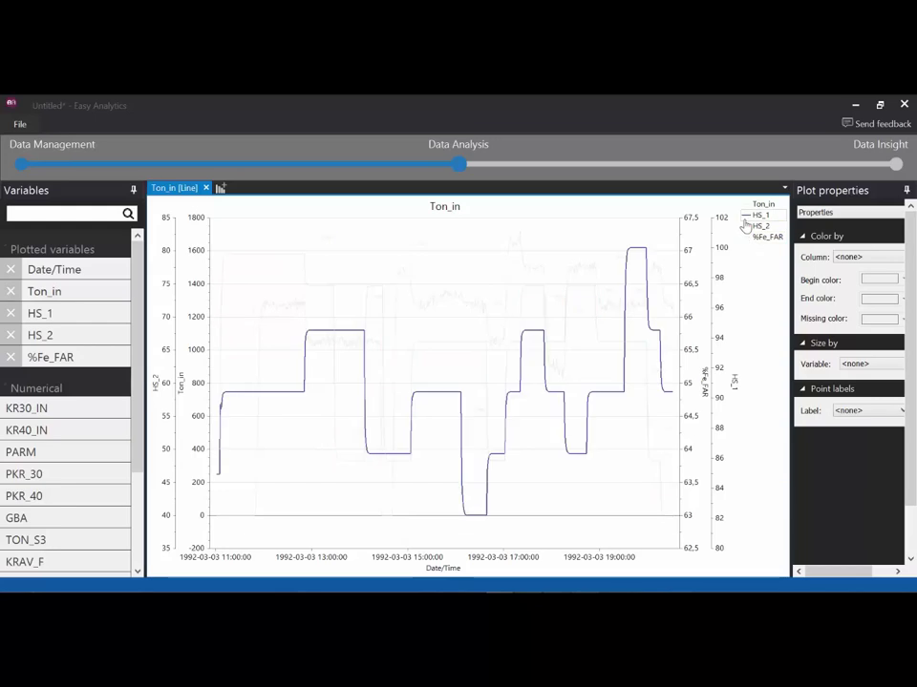
click(746, 205)
click(748, 217)
click(748, 227)
click(748, 238)
click(747, 217)
click(747, 206)
click(747, 227)
click(749, 238)
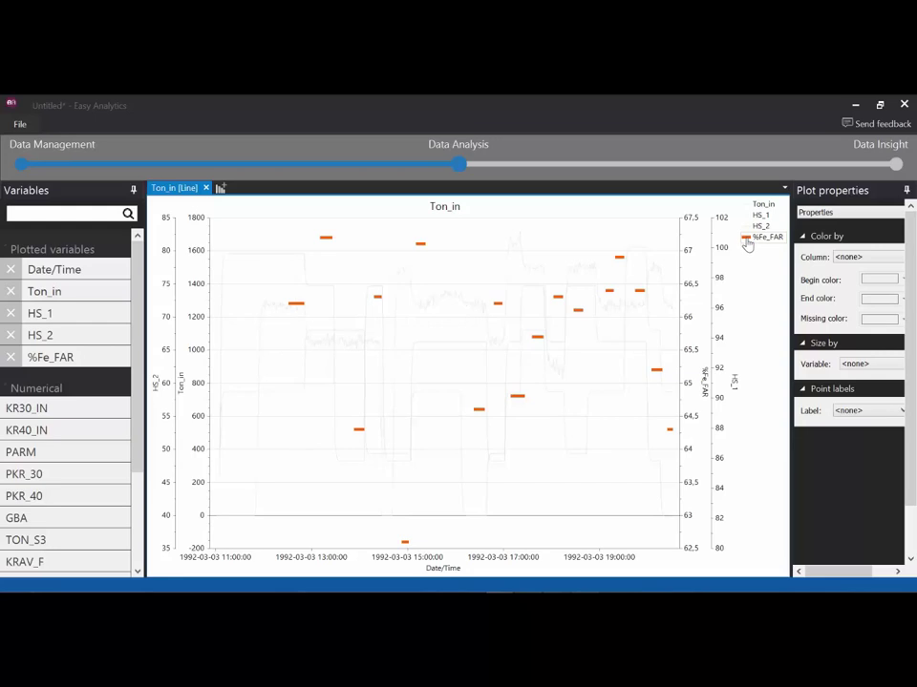
click(748, 230)
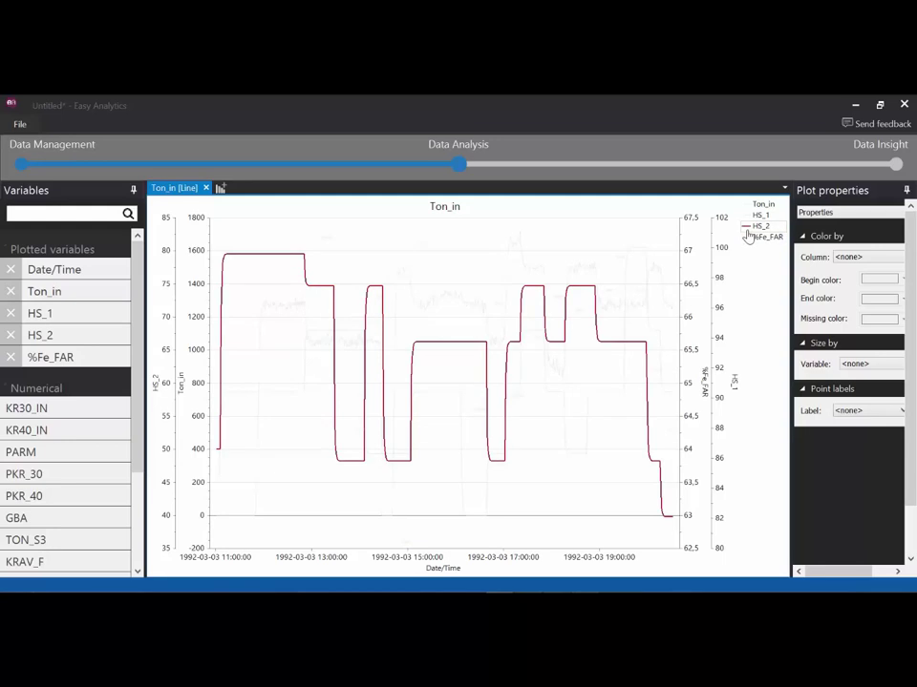
Step: Create a new scatter plot of HS_1 against HS_2 on the x-axis
click(219, 188)
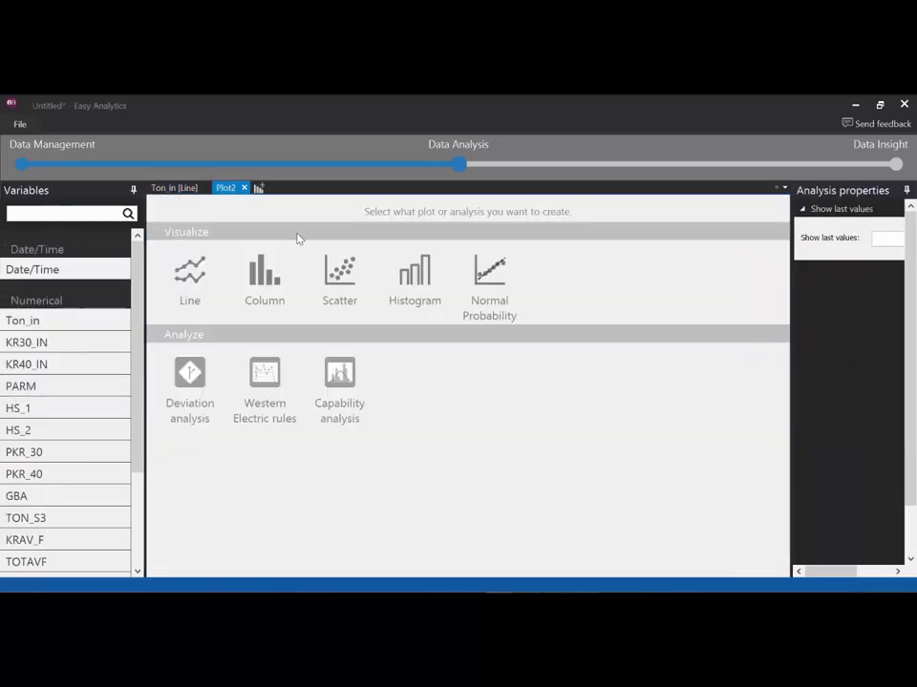
drag(18, 408, 344, 282)
drag(26, 431, 385, 506)
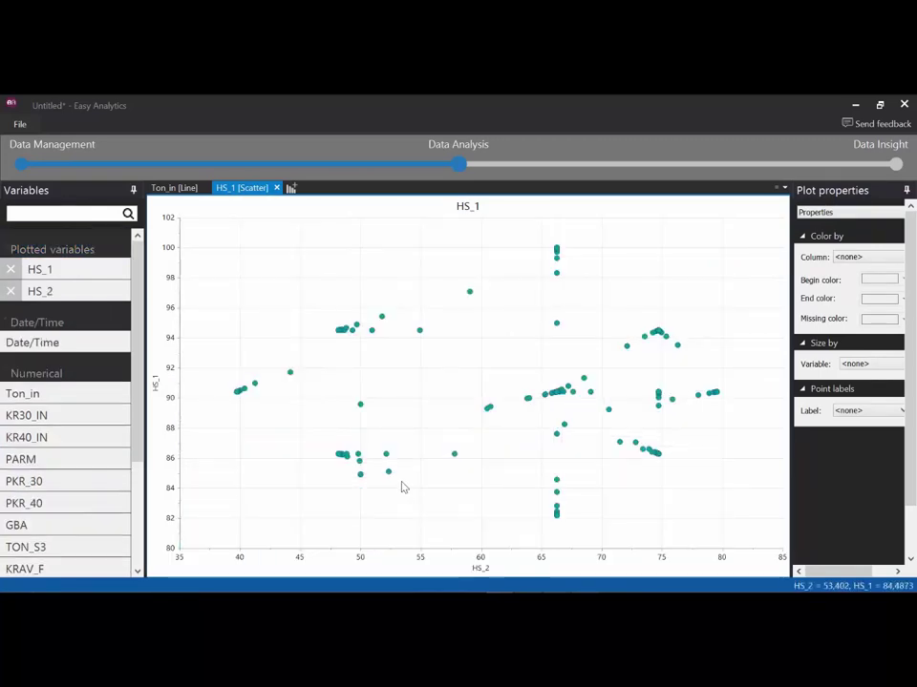
click(291, 188)
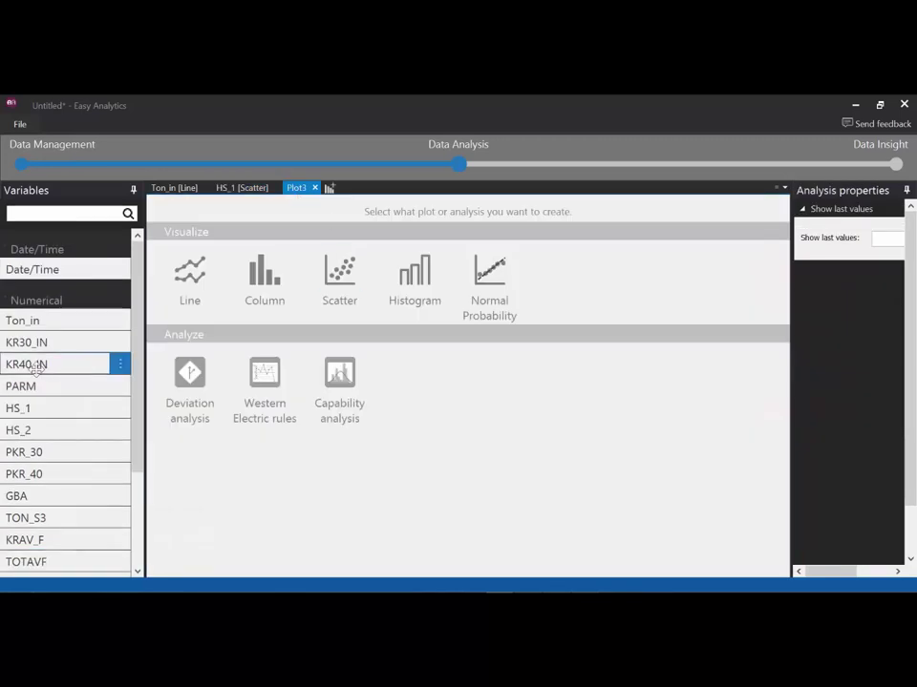
Step: Make a KR40_IN histogram, then move on to the Data Insight report
drag(43, 364, 427, 292)
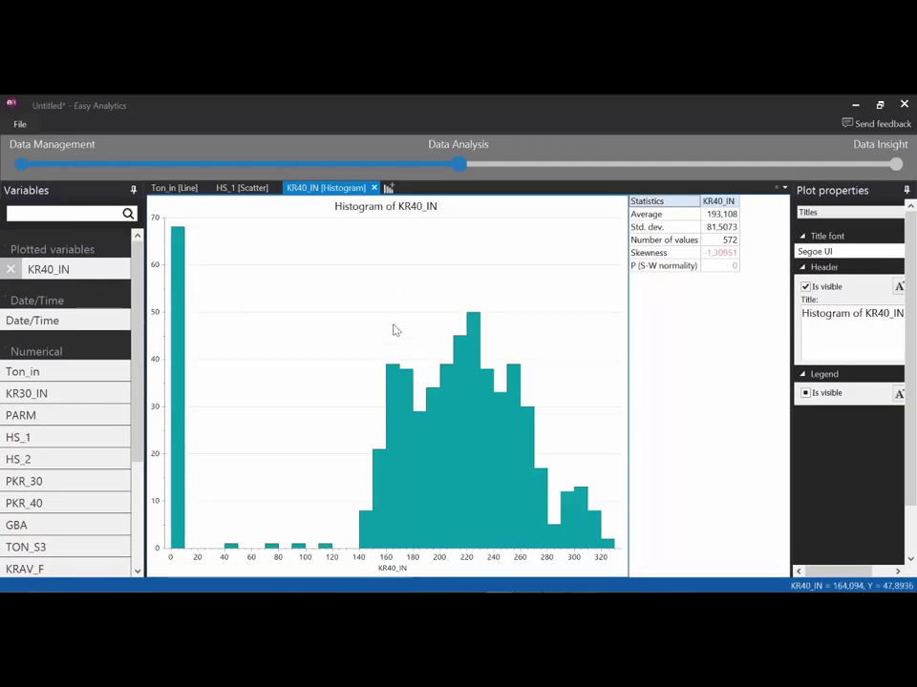
click(896, 162)
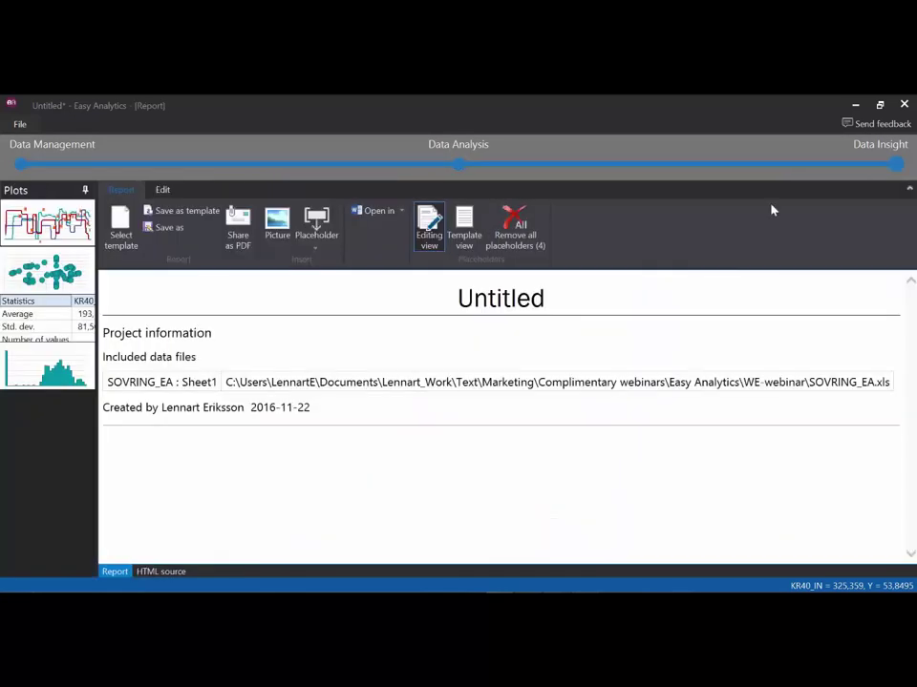
Step: Replace the Untitled report title with 'Mineral sorting plantg analysis'
double_click(505, 295)
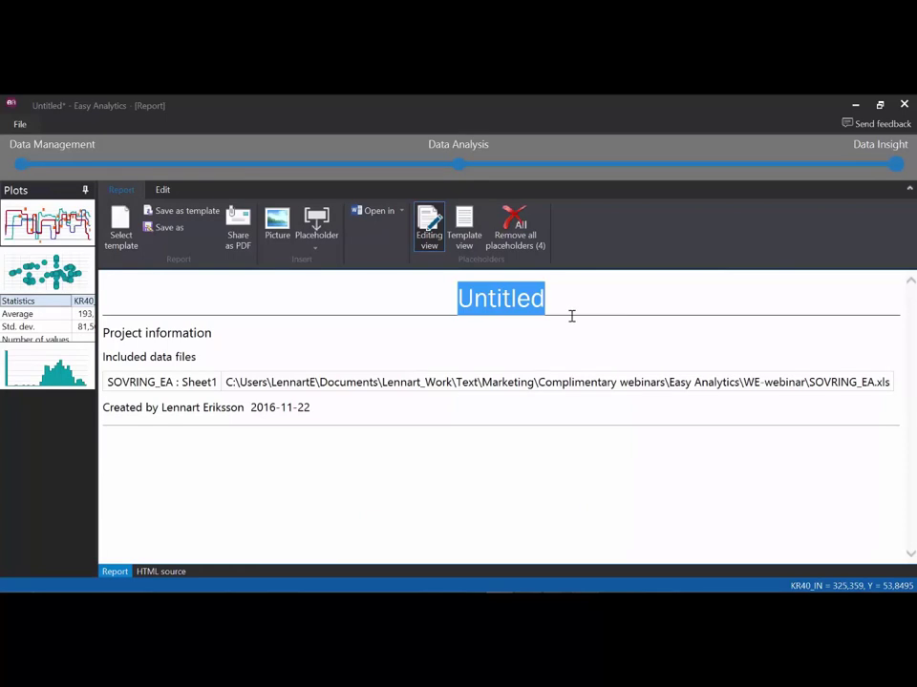
text(Min)
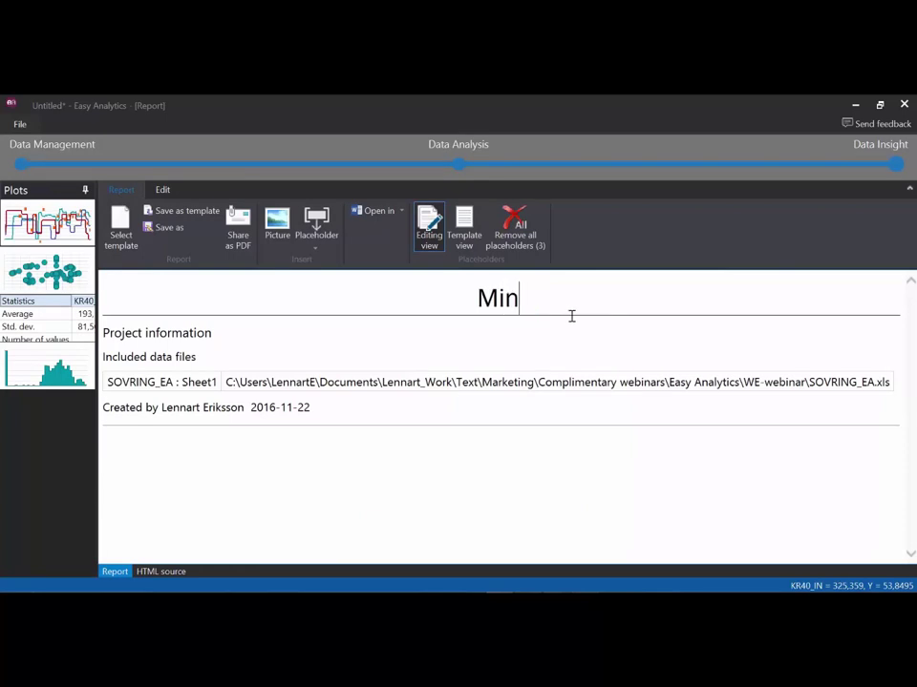
text(eral)
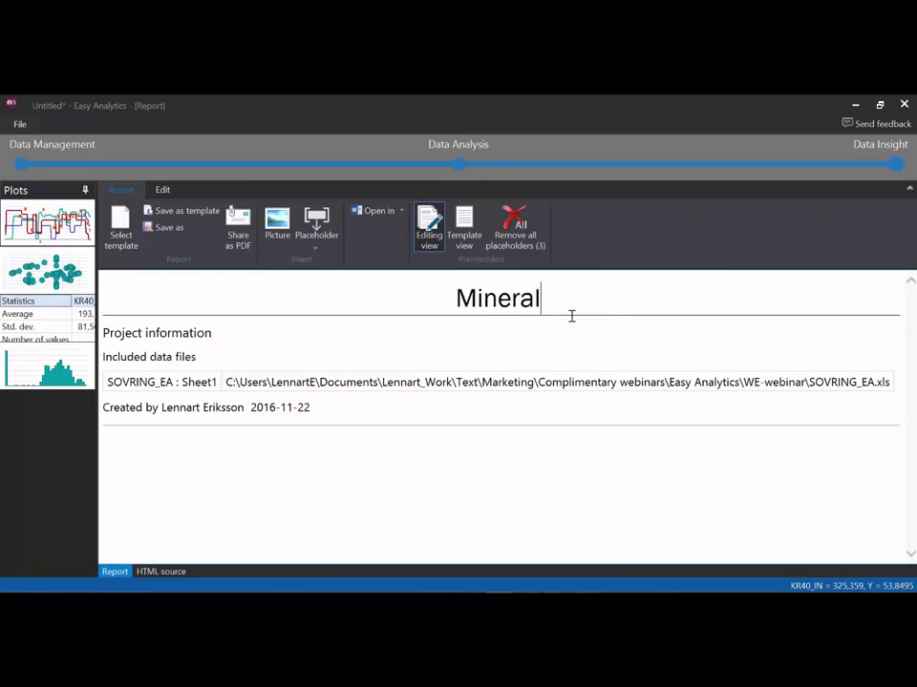
text( sorting )
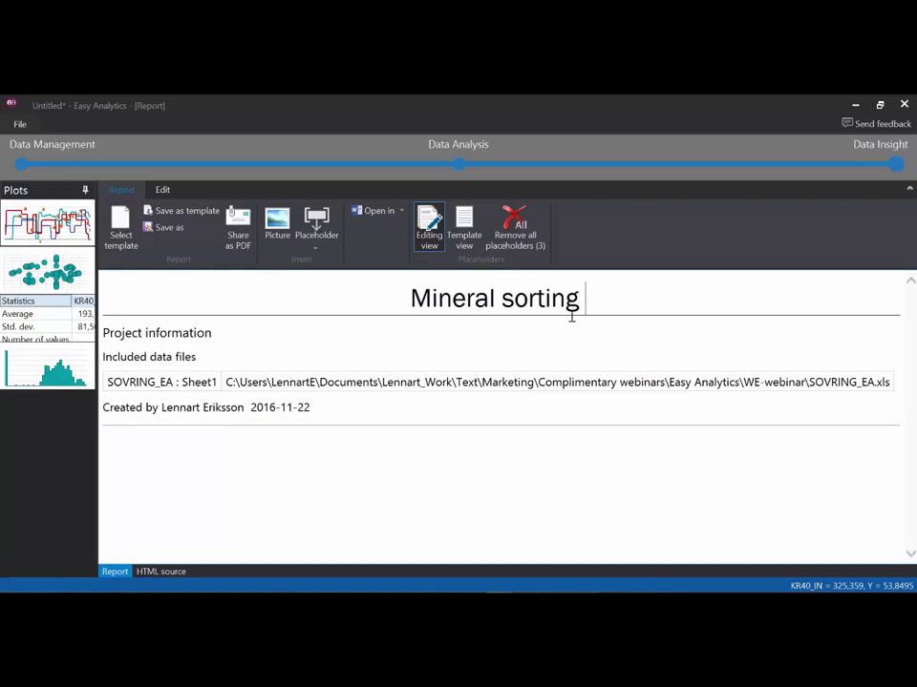
text(plantg )
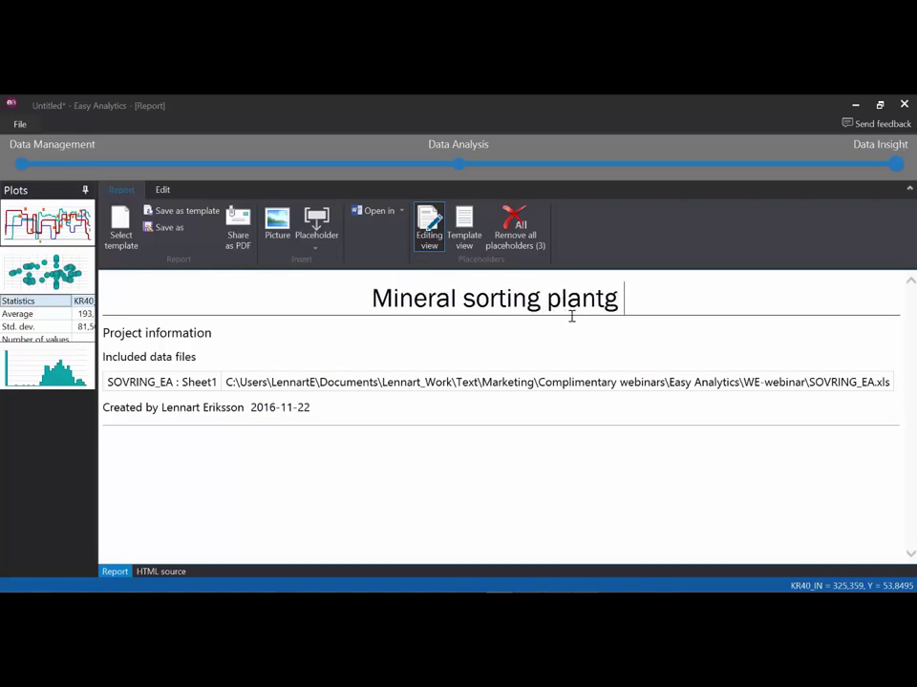
text(anala)
key(BackSpace)
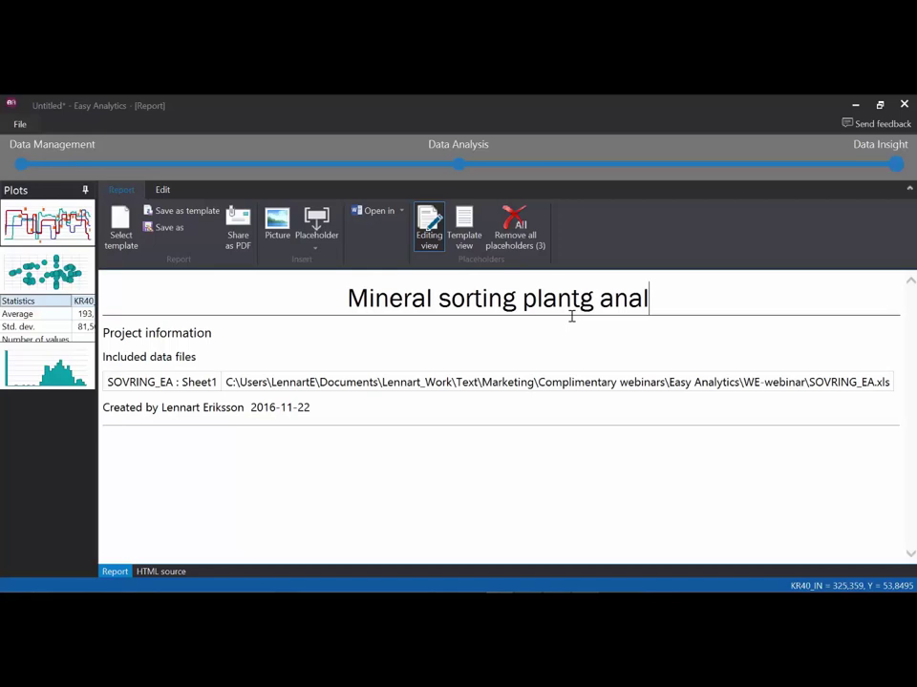
text(ysis)
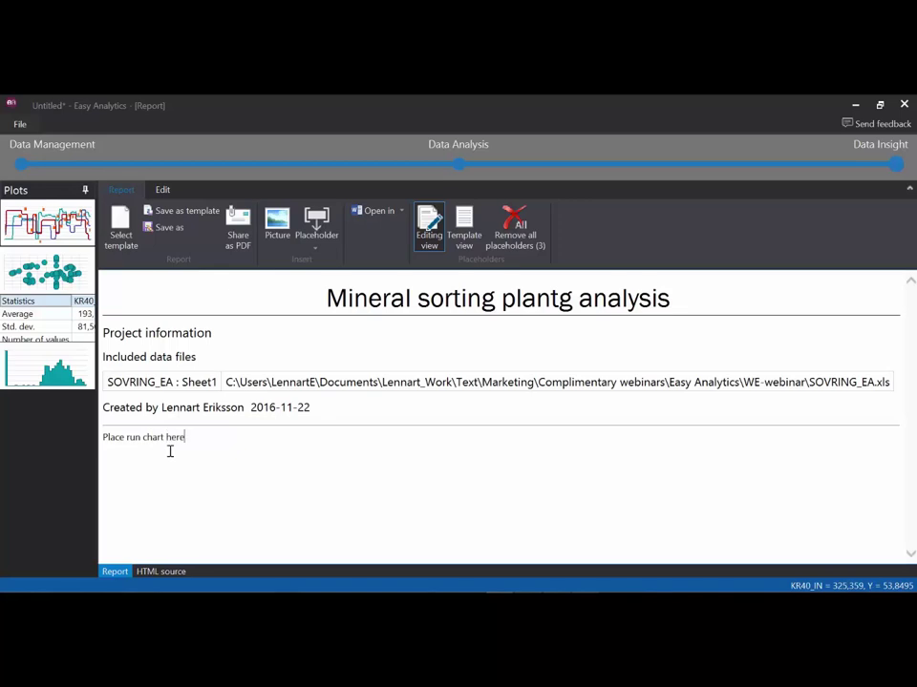
Step: Place the Date/Time run chart in the report, add a 'Look at histogram' note, and insert the KR40_IN histogram
drag(47, 228, 191, 525)
scroll(428, 539, down, 1)
scroll(431, 541, down, 1)
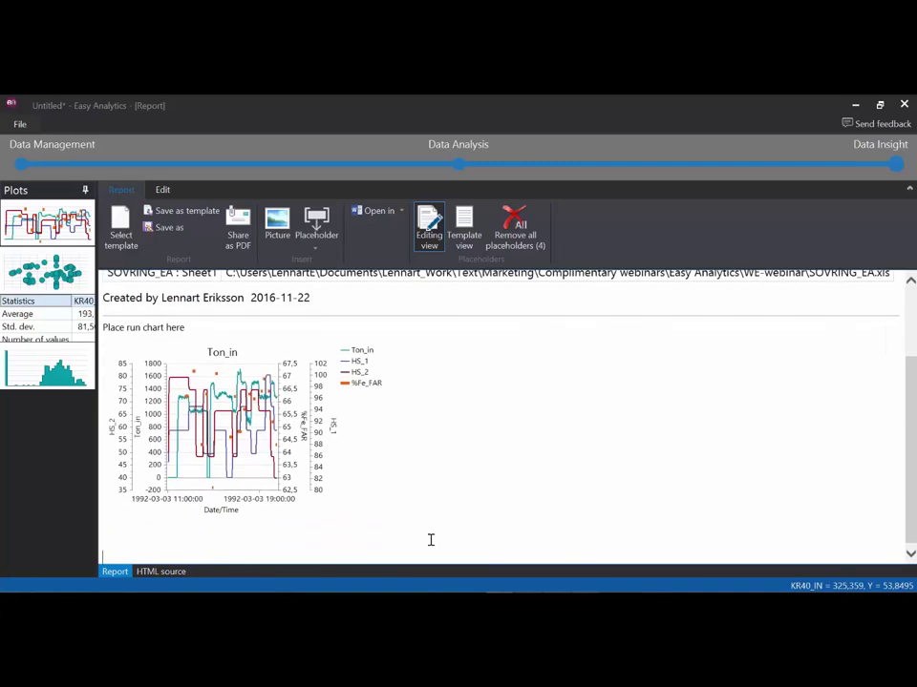
text(Look at histogr)
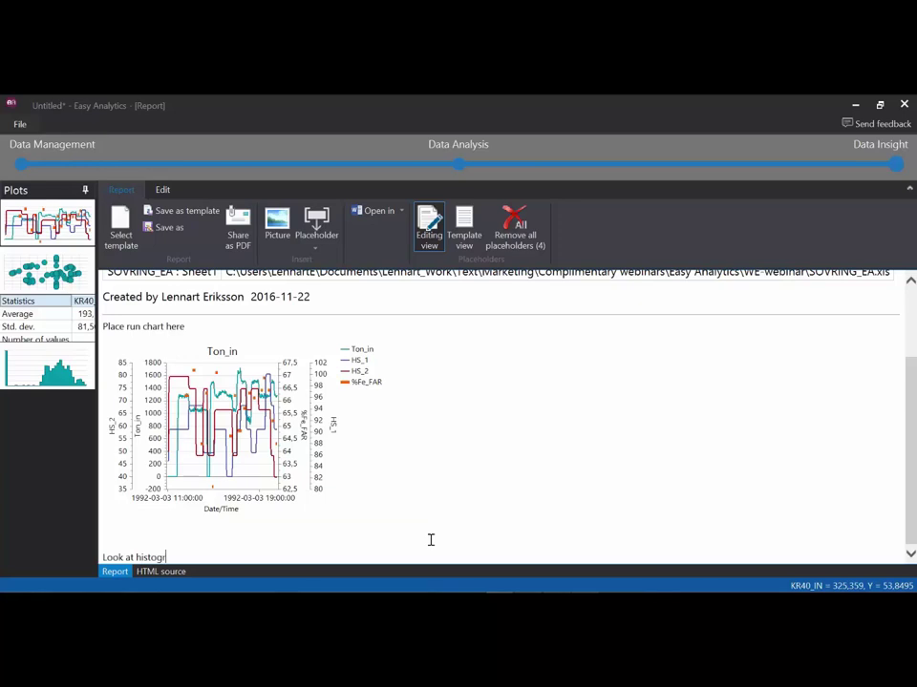
text(am)
key(Return)
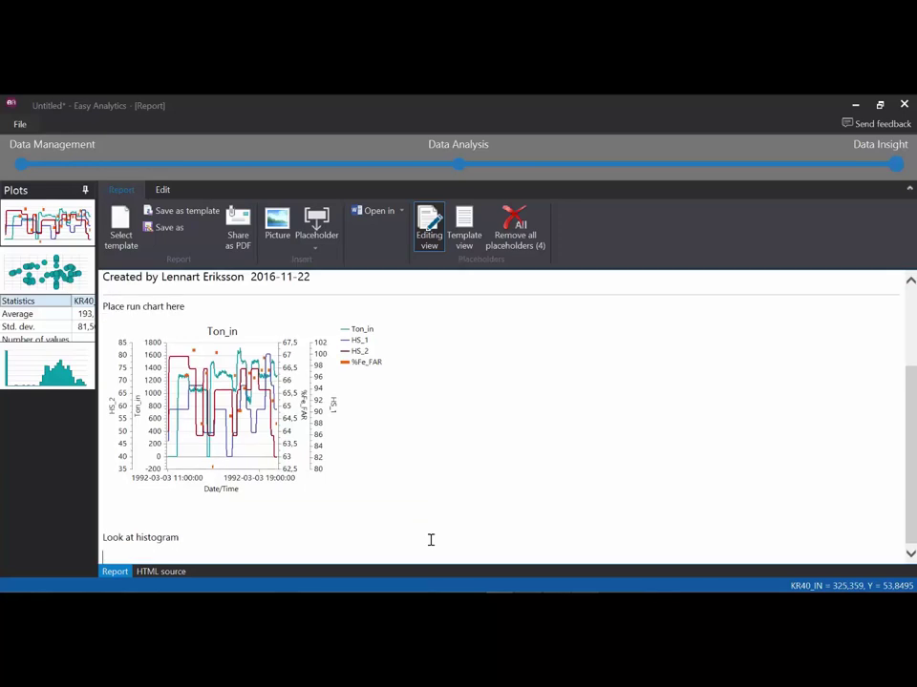
drag(52, 360, 177, 538)
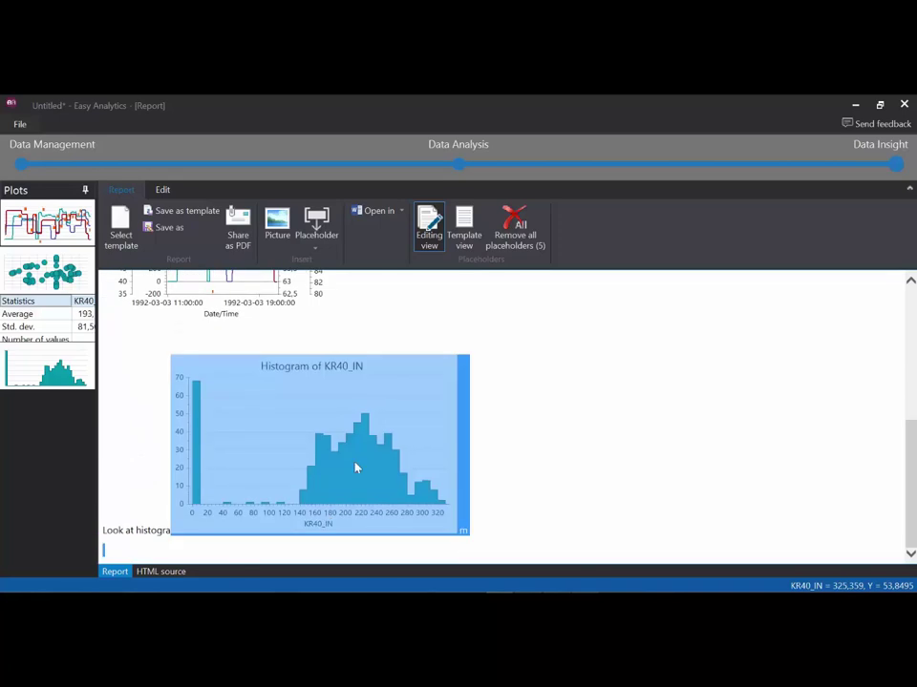
drag(361, 465, 405, 490)
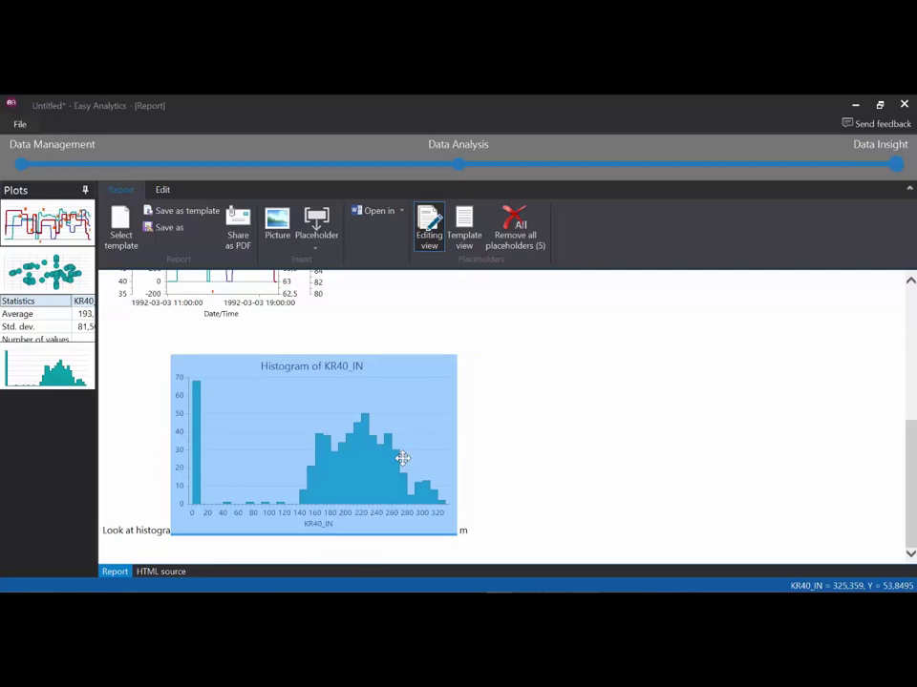
Step: Delete the misplaced histogram and reinsert the KR40_IN histogram on its own line below the note
key(Delete)
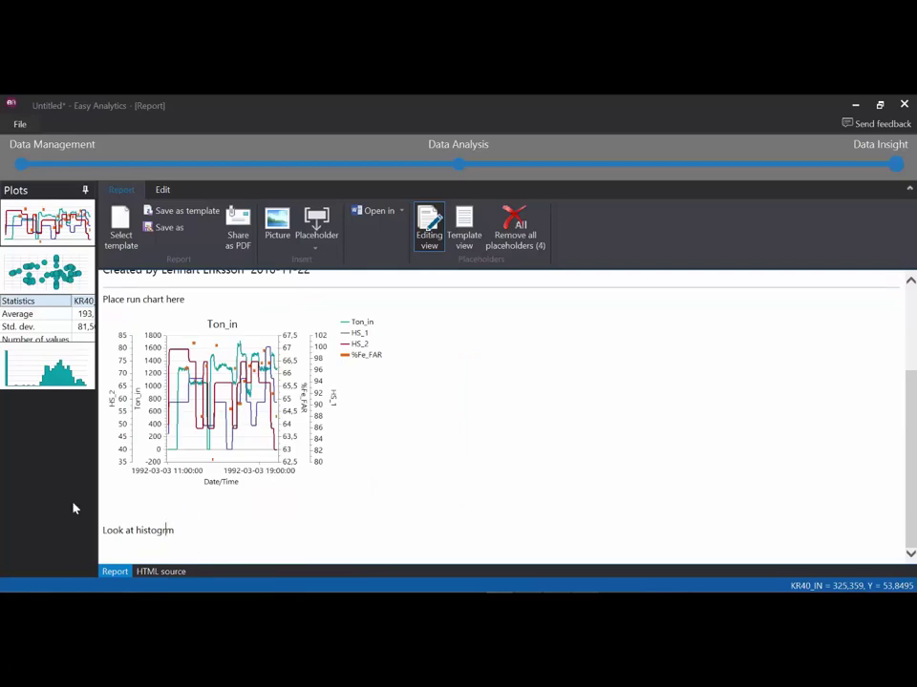
click(226, 533)
key(Return)
drag(47, 368, 250, 454)
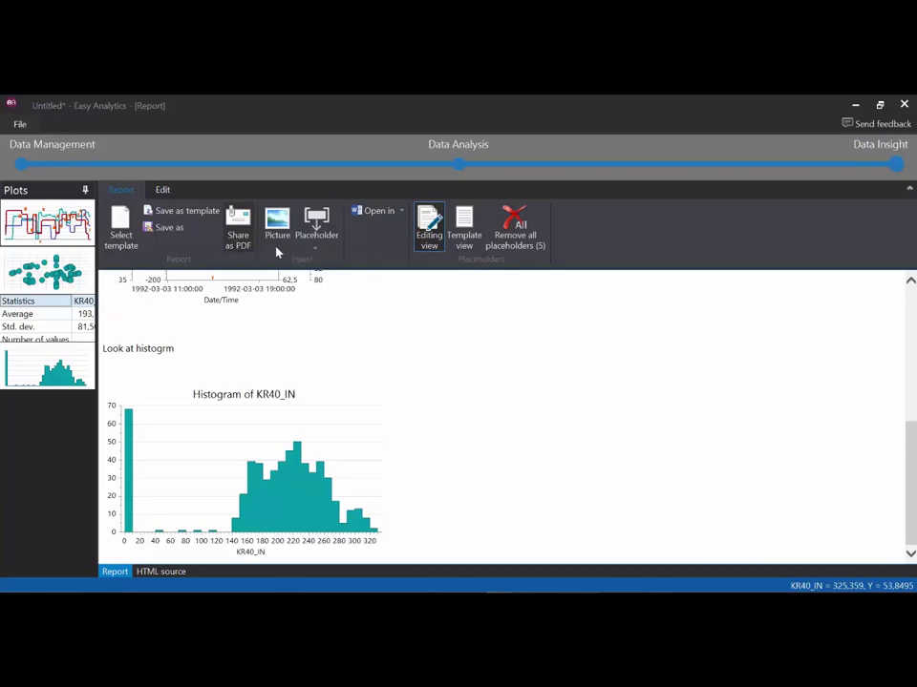
Step: Open the report in Microsoft Word as Untitled.htm, scroll through it, then close Word
click(400, 211)
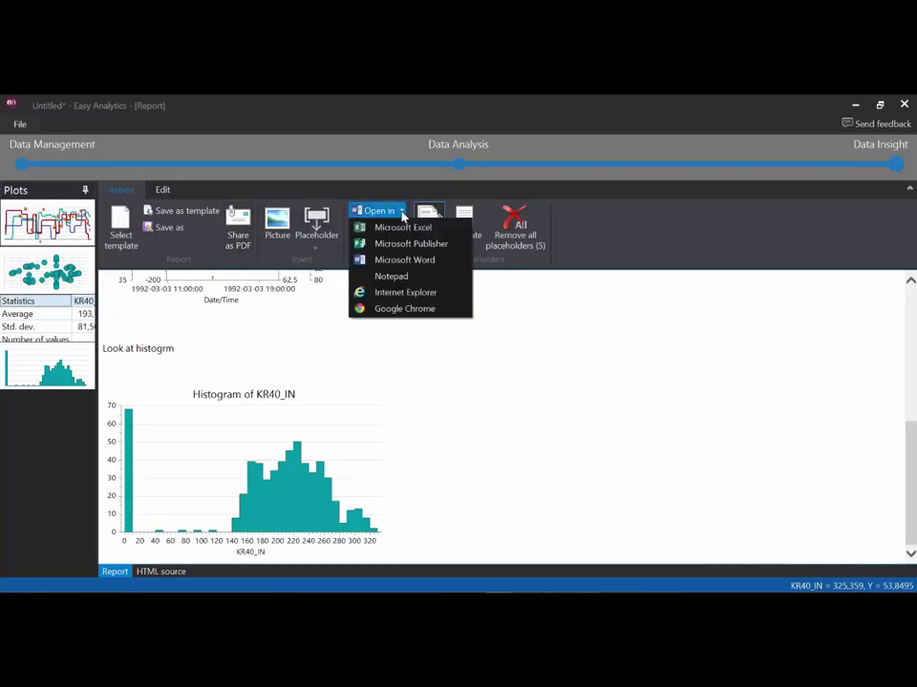
click(413, 262)
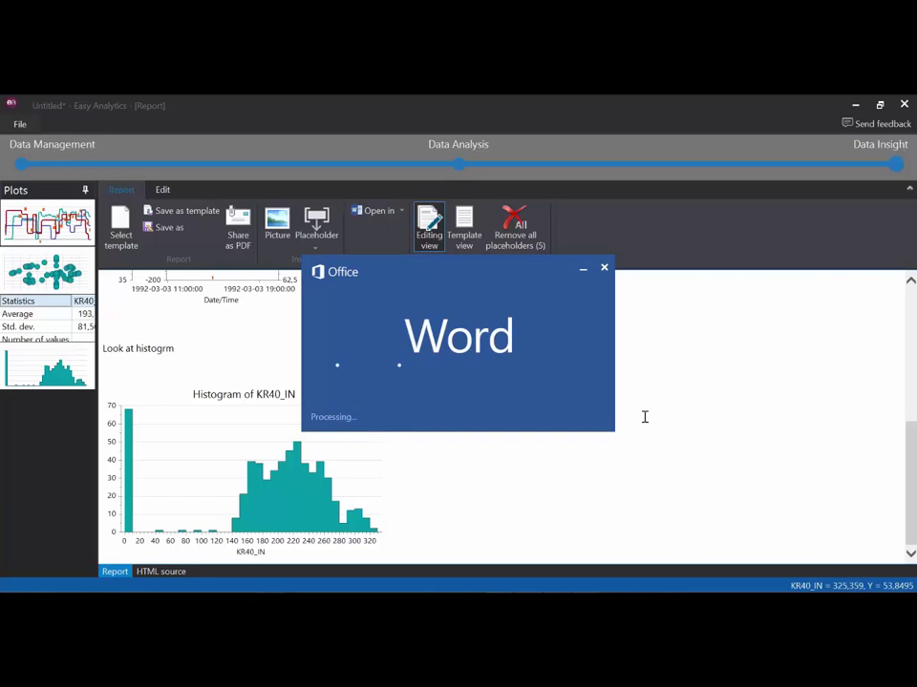
scroll(643, 426, down, 10)
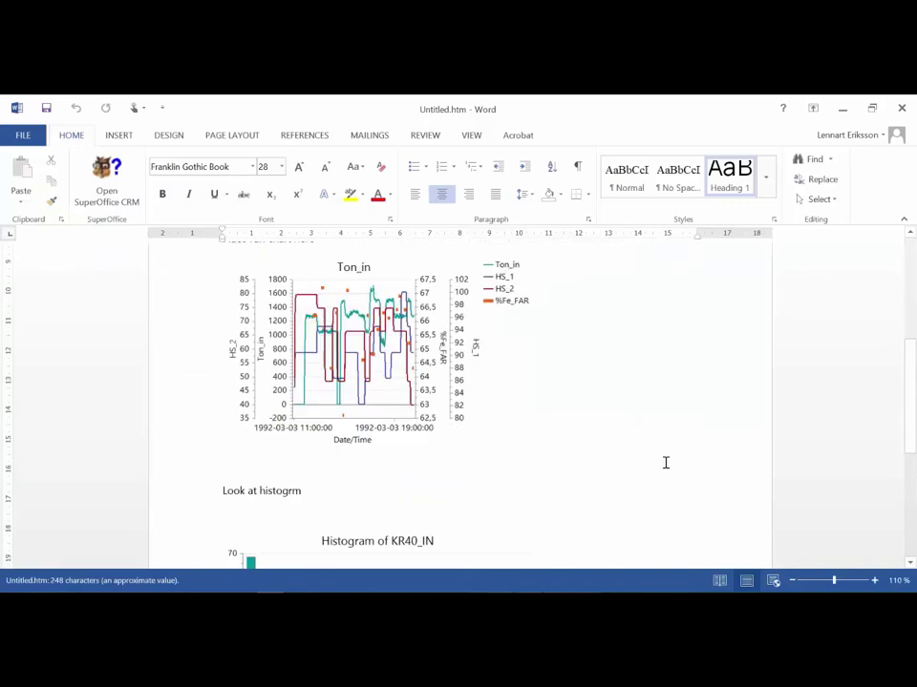
scroll(655, 451, down, 3)
scroll(657, 459, up, 10)
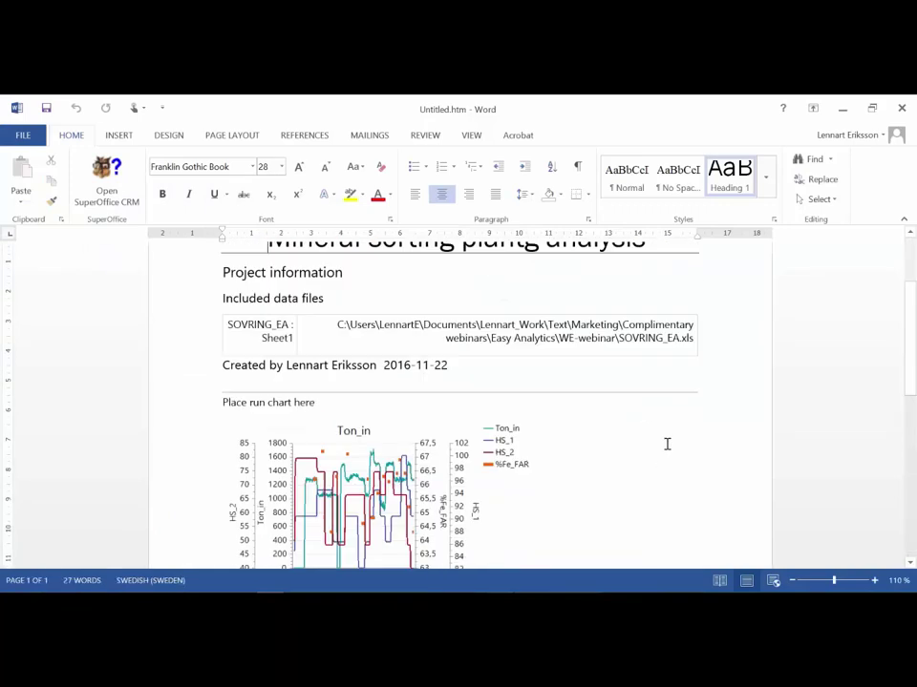
scroll(731, 412, up, 2)
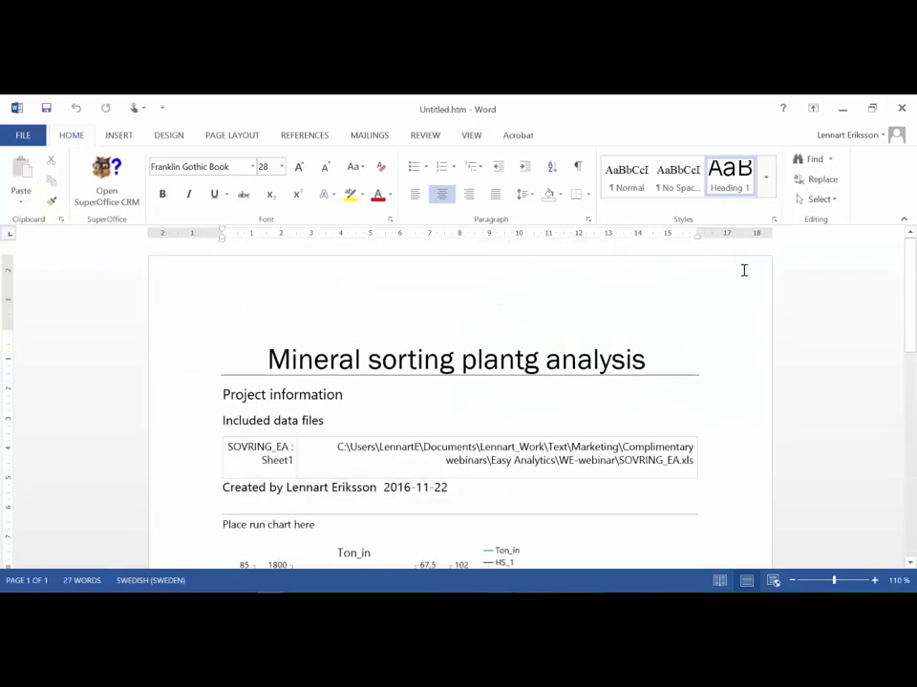
click(902, 108)
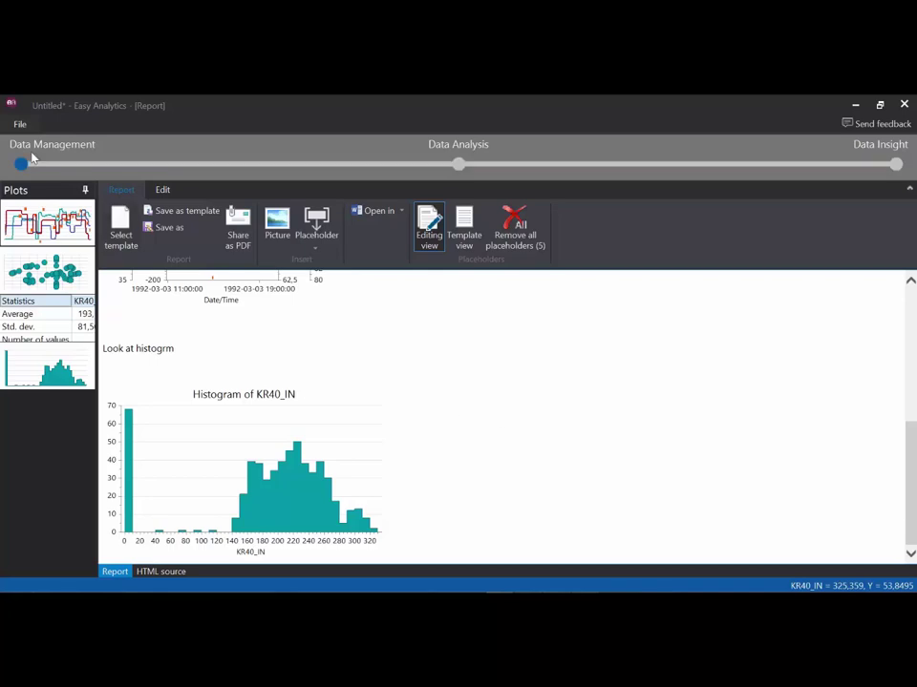
Step: Close the untitled analysis from the File menu and choose Don't save
click(19, 124)
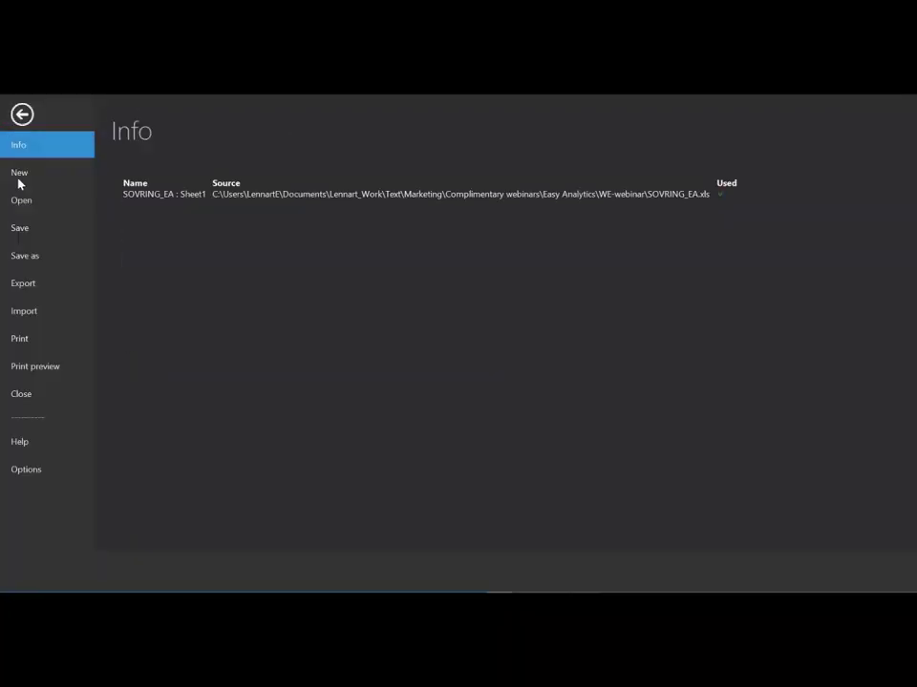
click(23, 395)
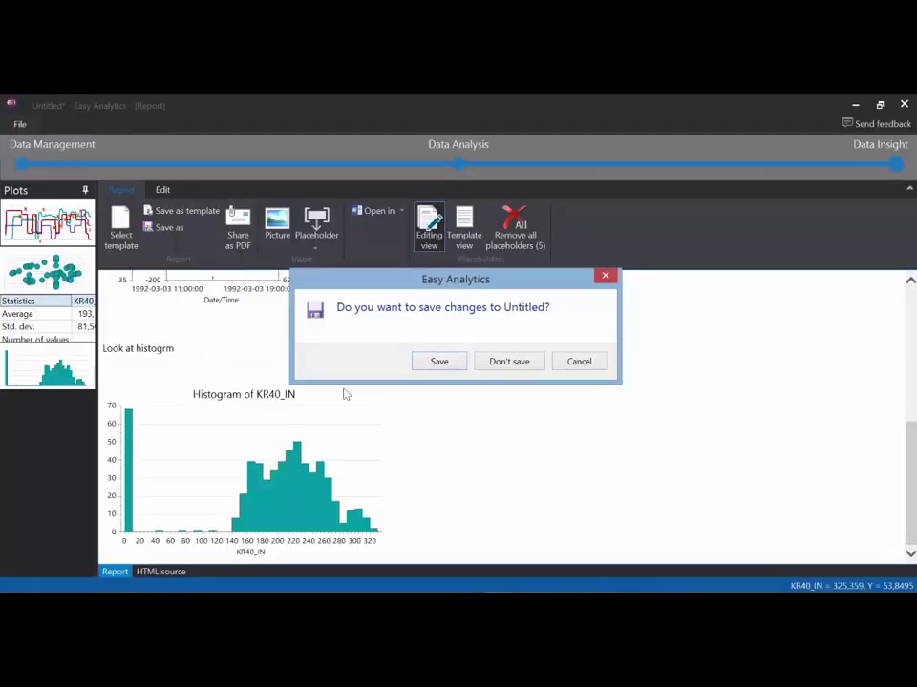
click(506, 361)
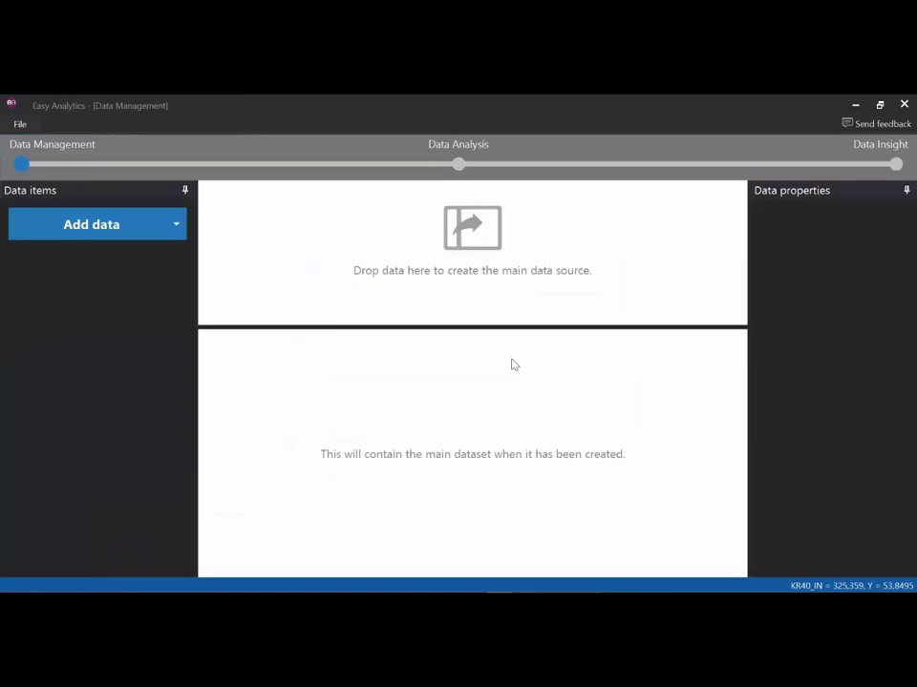
Step: Import Example data.xls from file, adding its Process and IPC sheets as data items
click(170, 227)
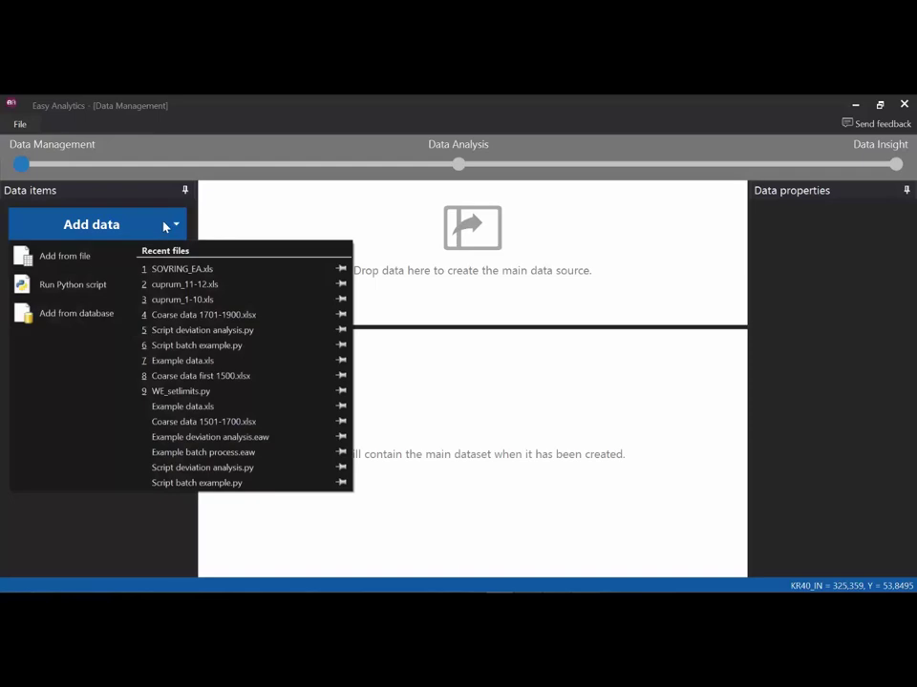
click(82, 261)
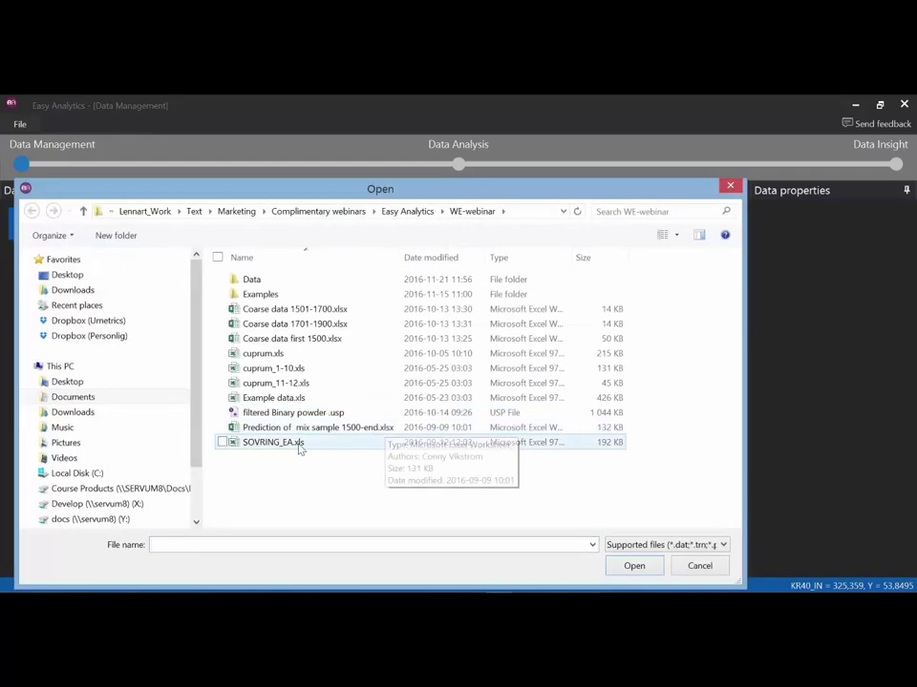
click(274, 398)
click(634, 566)
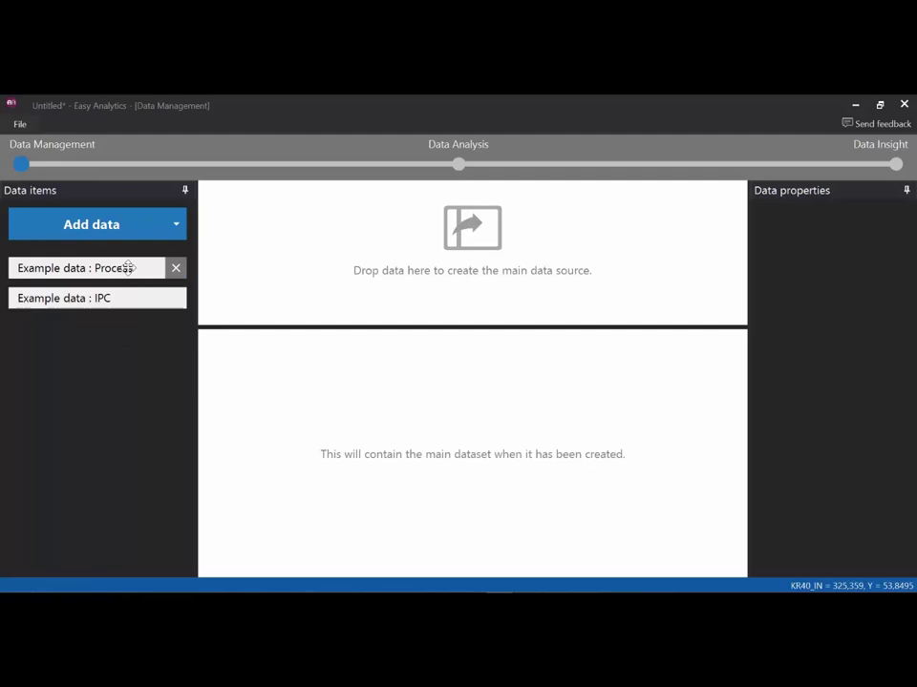
drag(115, 269, 320, 273)
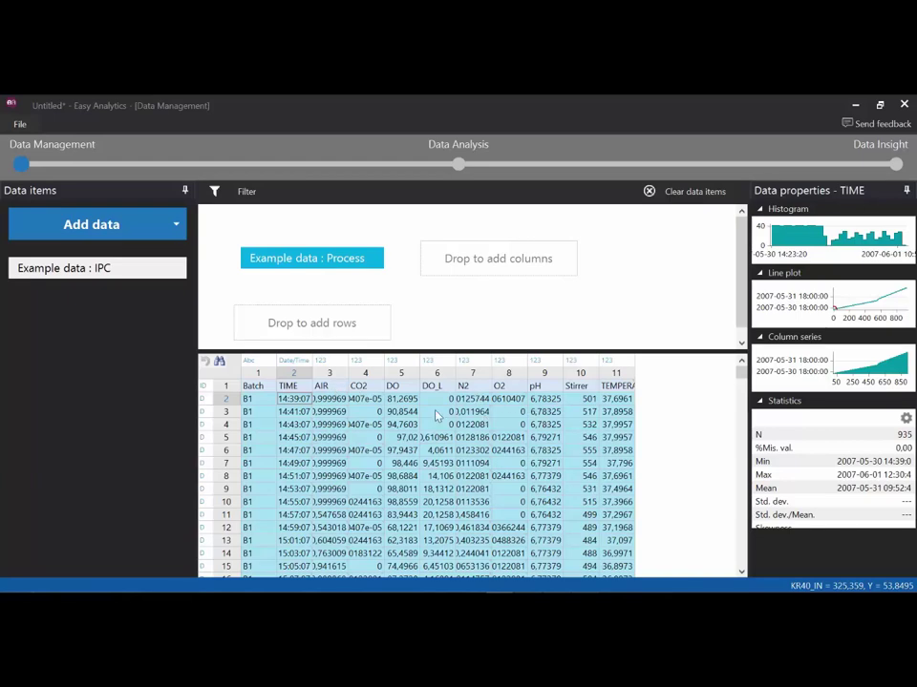
click(373, 260)
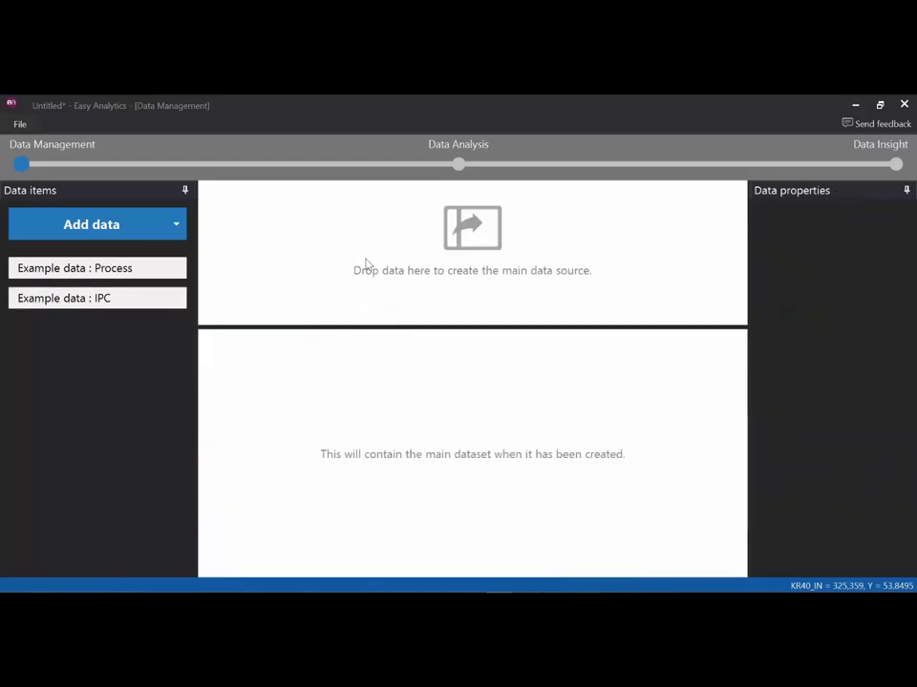
drag(125, 304, 313, 296)
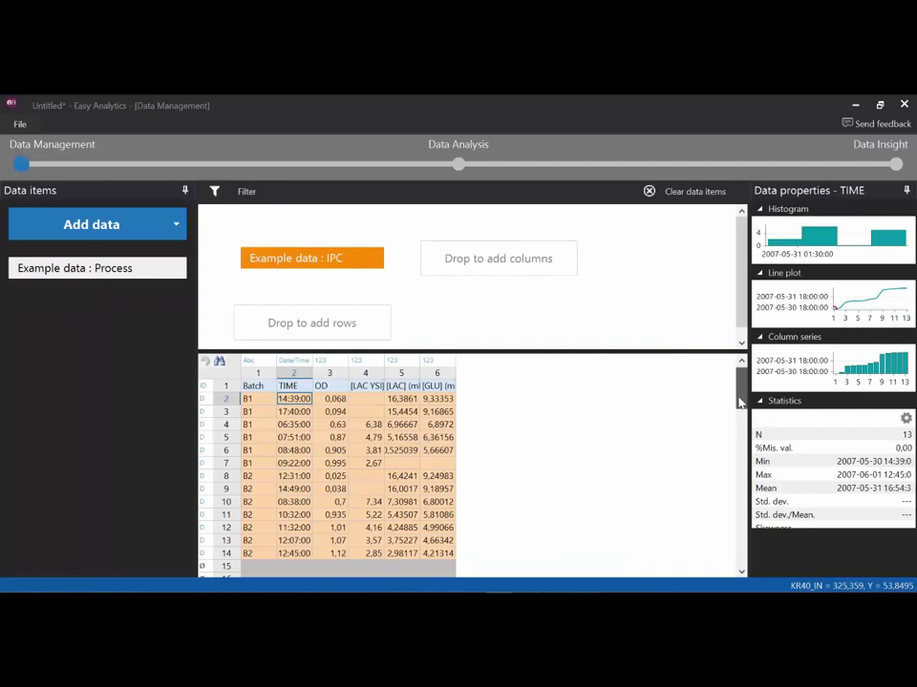
scroll(741, 399, down, 2)
scroll(741, 399, up, 2)
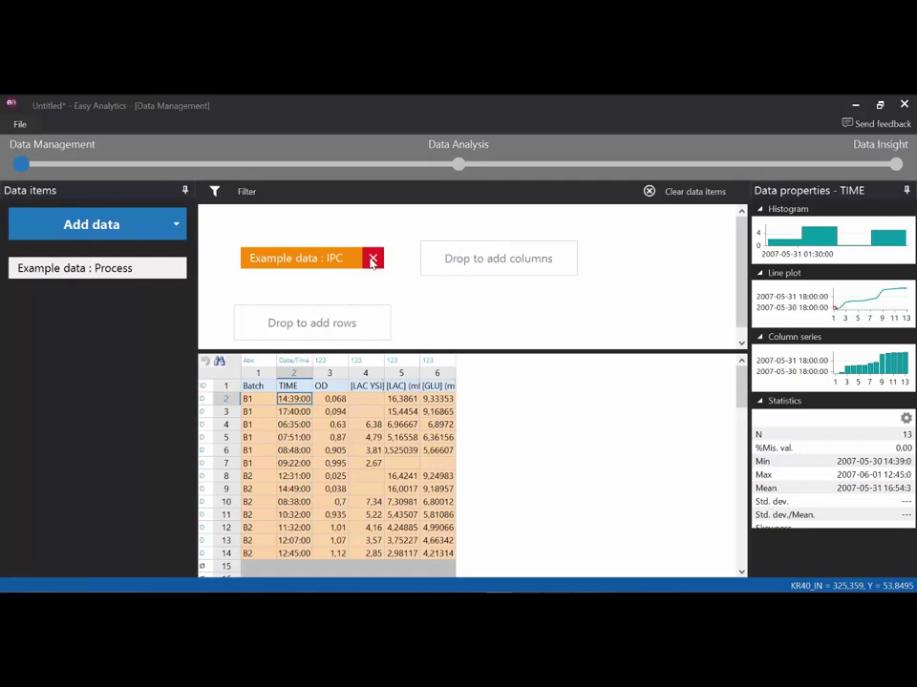
click(373, 259)
mouse_move(170, 273)
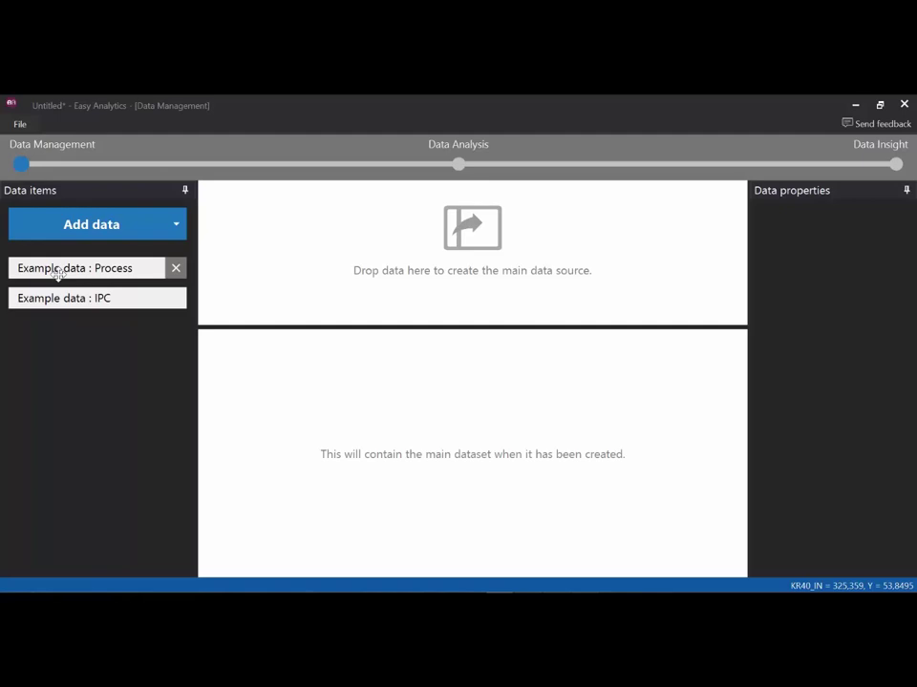
Step: Make the Process sheet the main data, join the IPC sheet beside it, and browse the combined table
drag(58, 274, 341, 264)
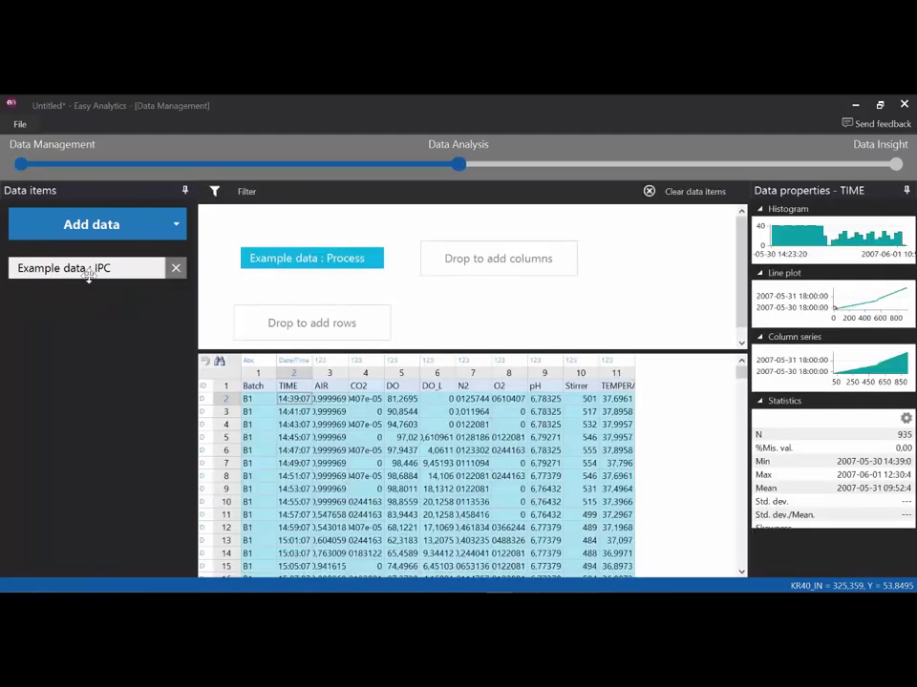
drag(82, 268, 528, 264)
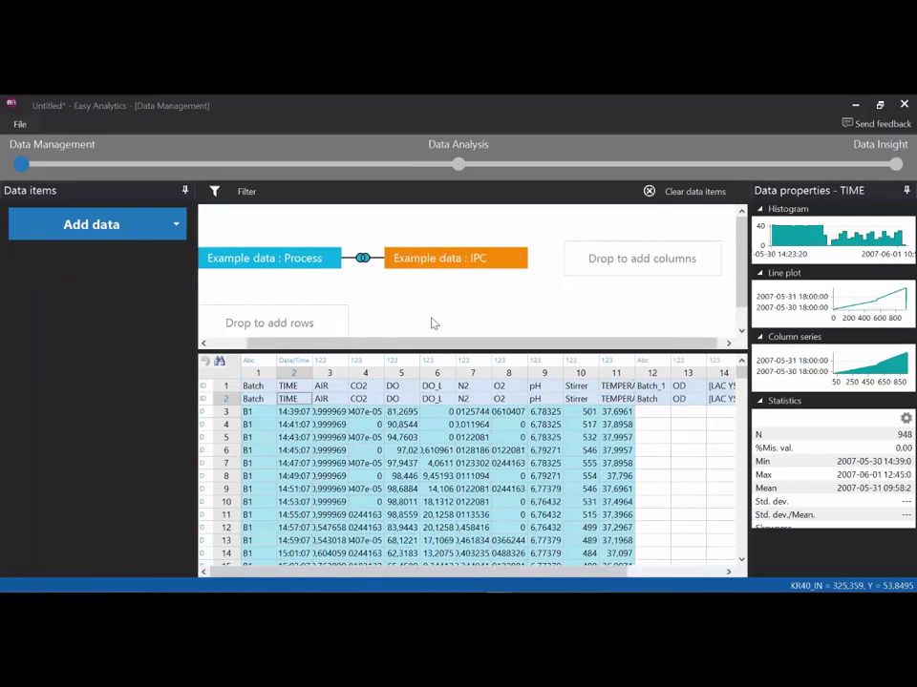
click(363, 259)
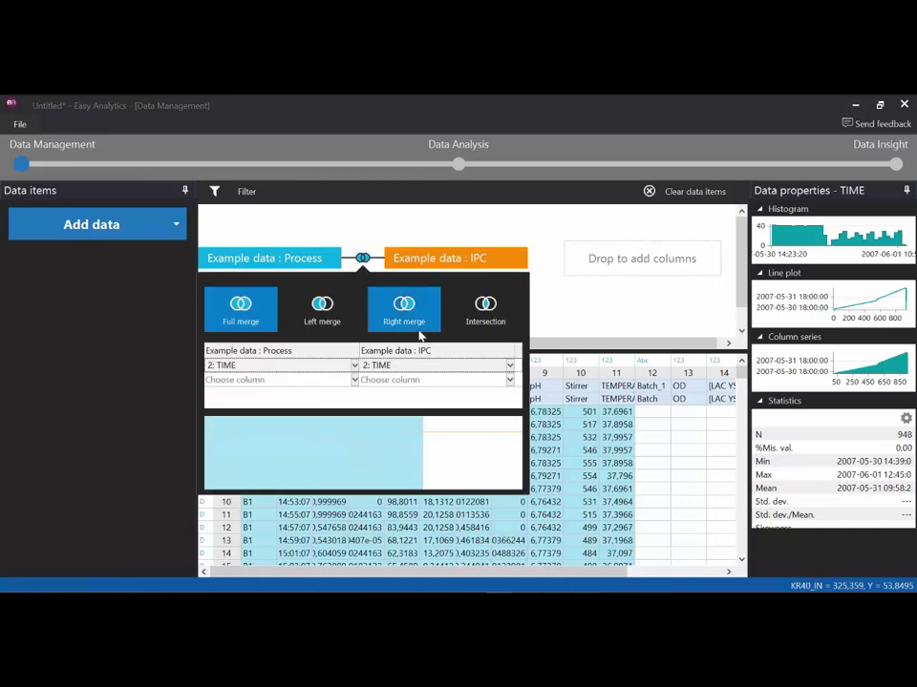
click(550, 226)
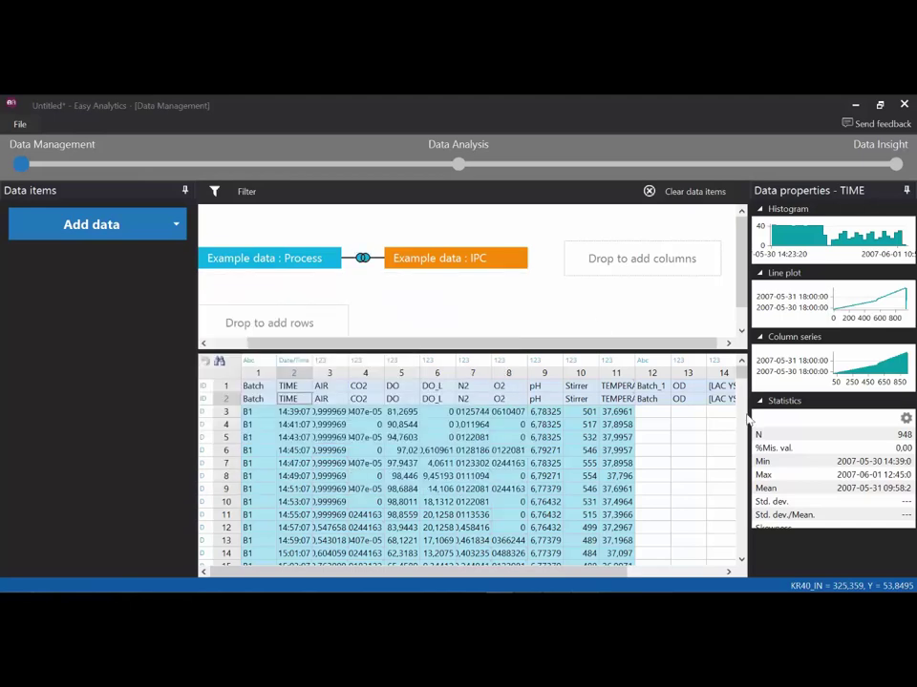
drag(741, 368, 737, 413)
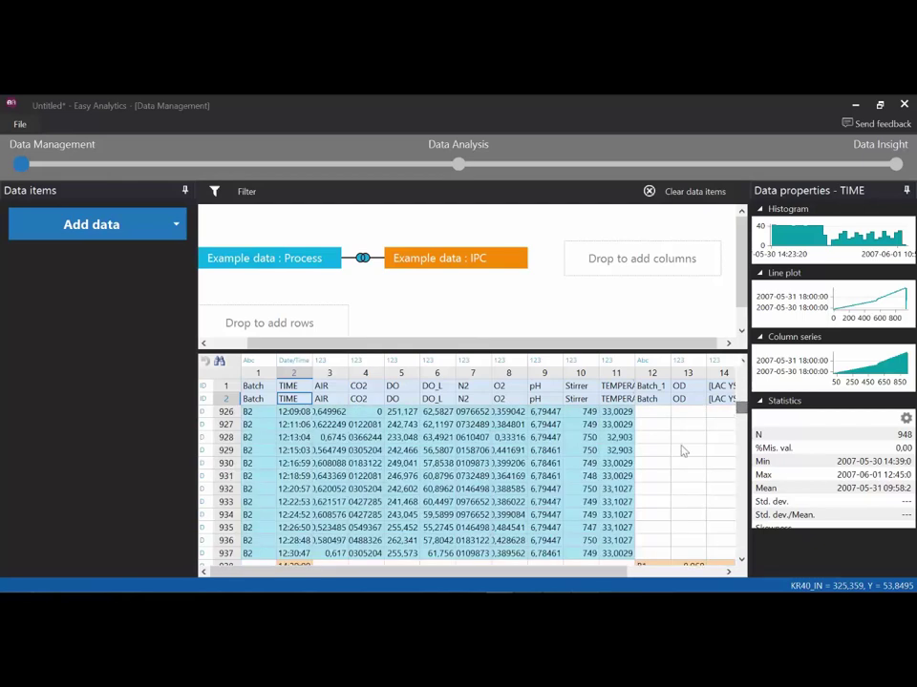
drag(608, 577, 665, 577)
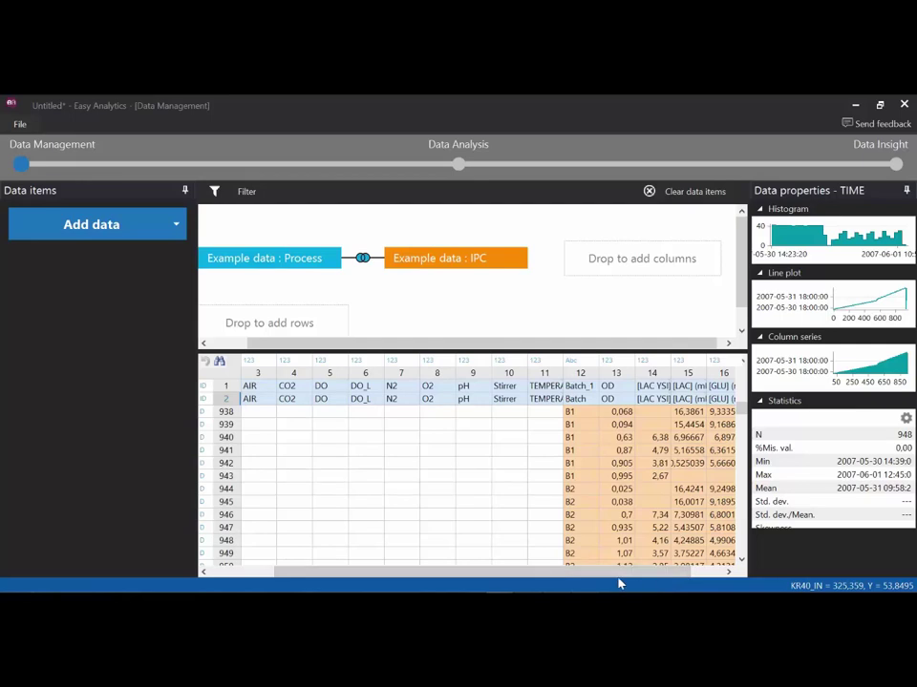
drag(618, 579, 485, 581)
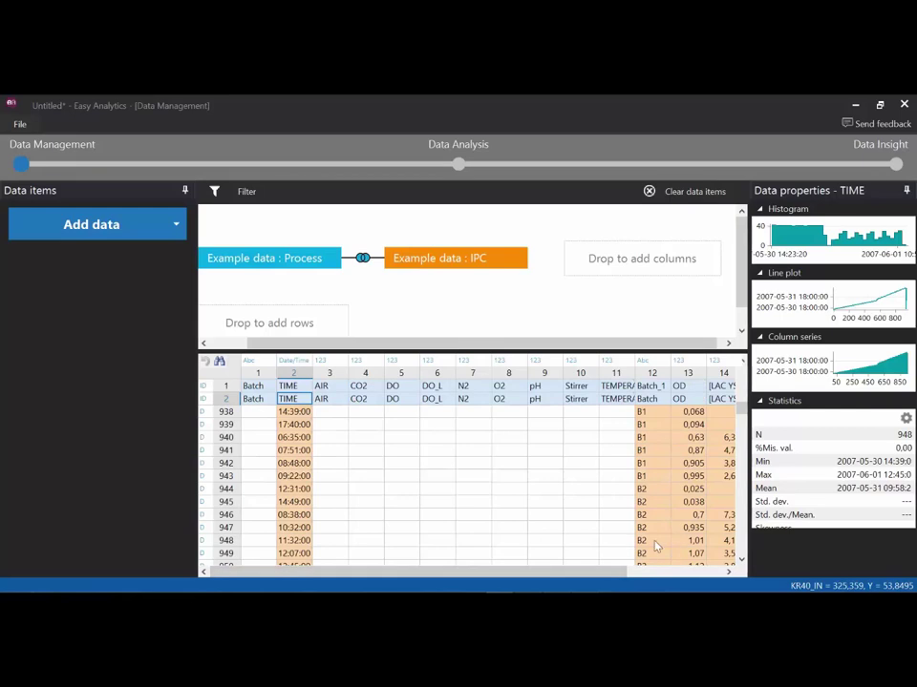
drag(562, 579, 646, 583)
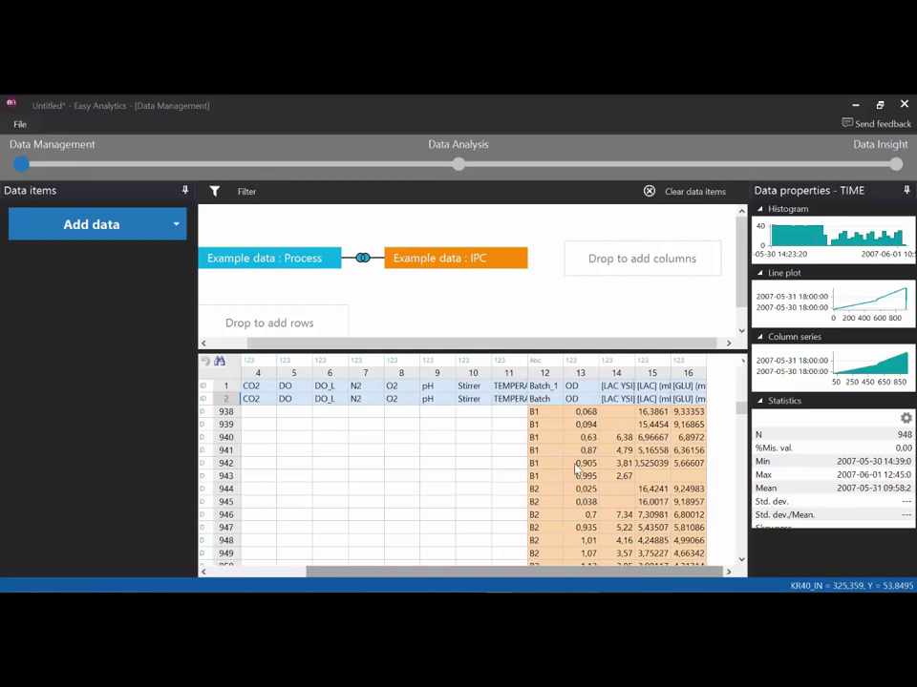
drag(573, 578, 435, 581)
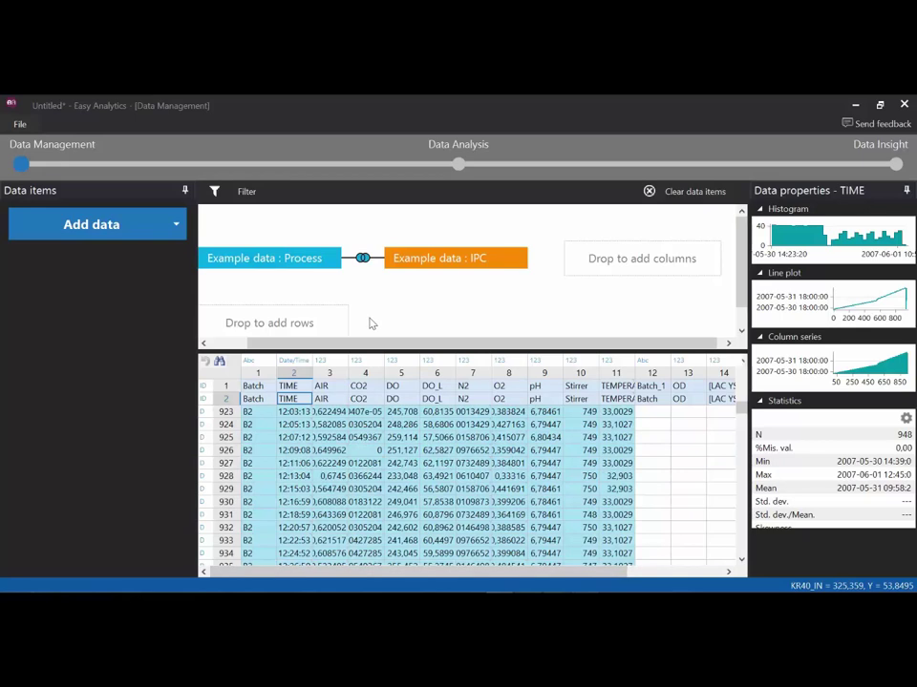
Step: Switch the Process–IPC join to a left merge keyed on Batch to Batch
click(363, 259)
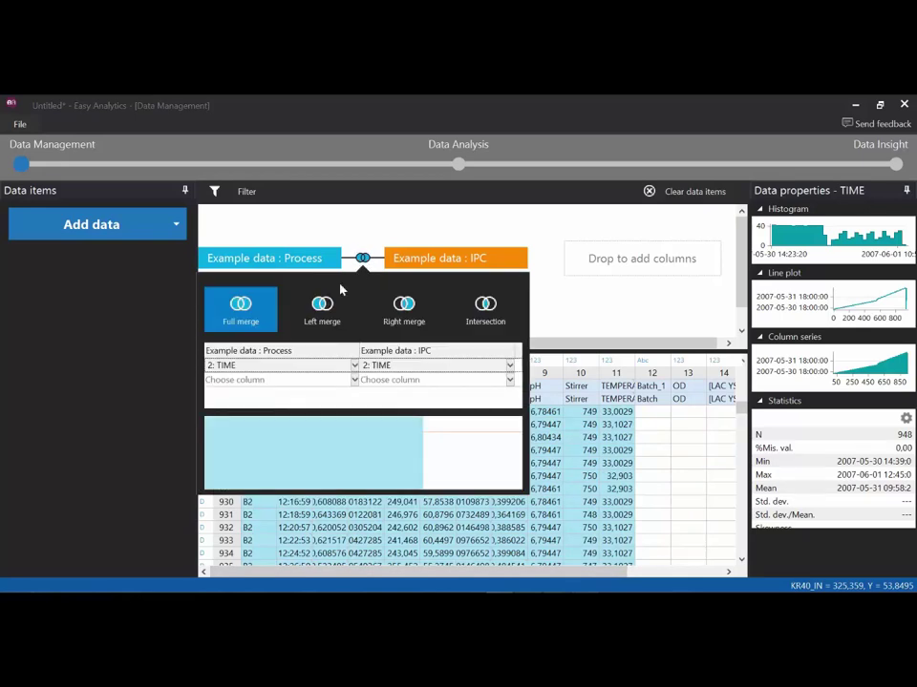
click(323, 307)
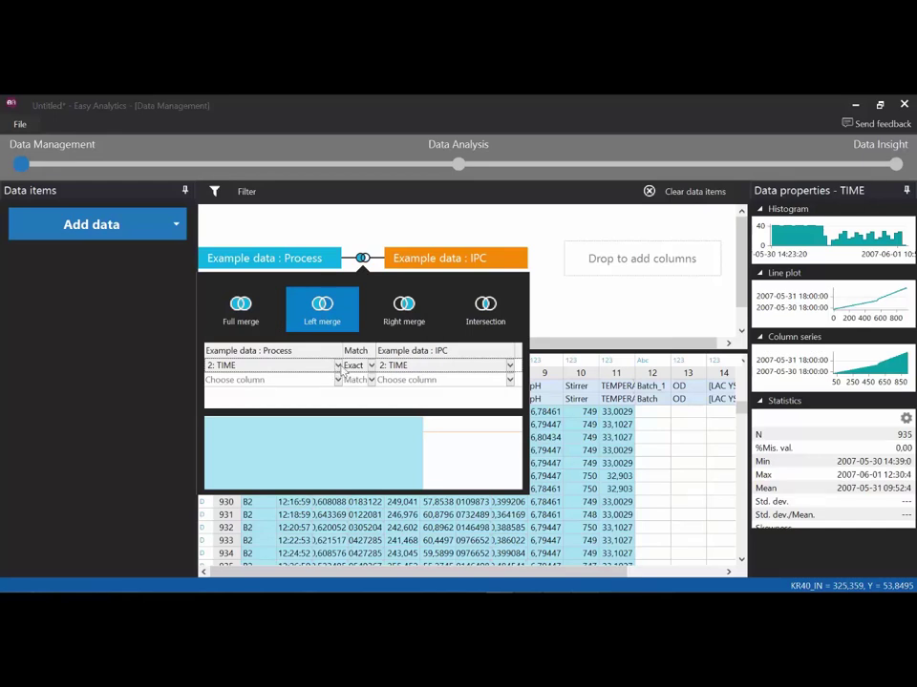
click(325, 366)
scroll(328, 422, up, 1)
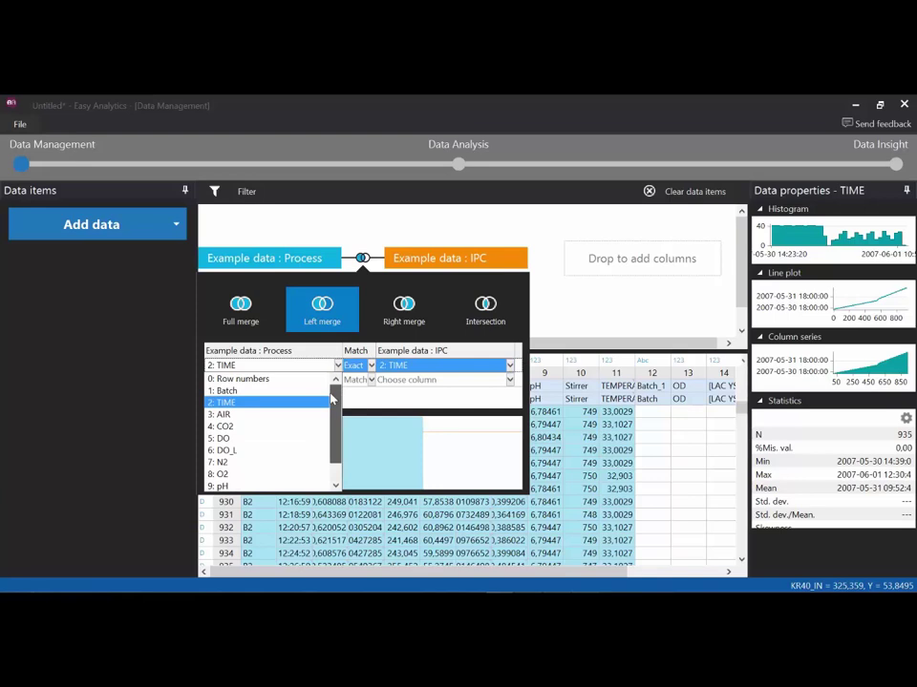
click(304, 392)
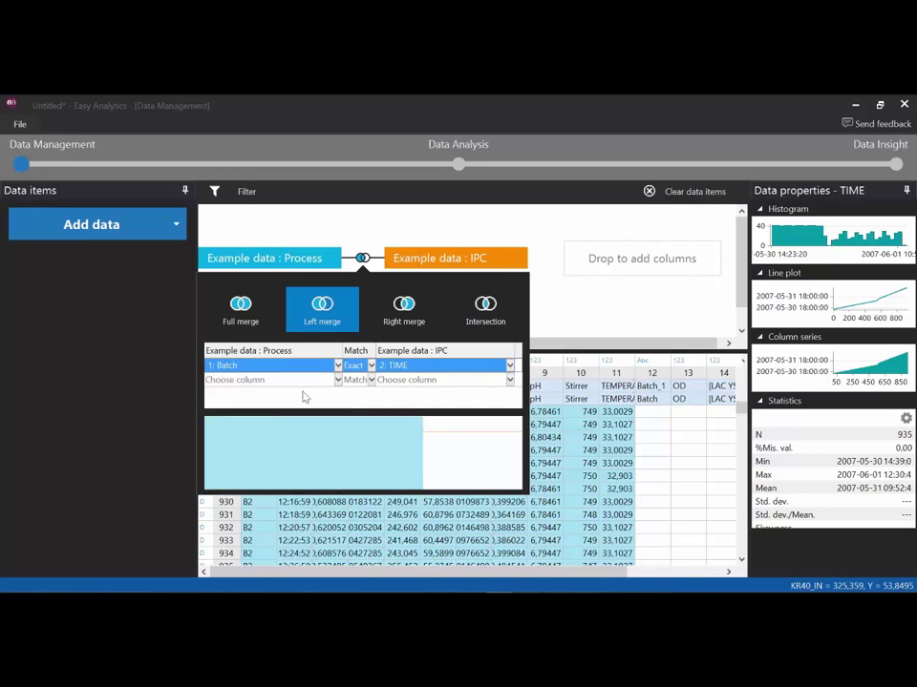
click(510, 367)
click(420, 391)
Step: Add a second key matching TIME to TIME with Match set to Nearest
click(338, 381)
click(276, 415)
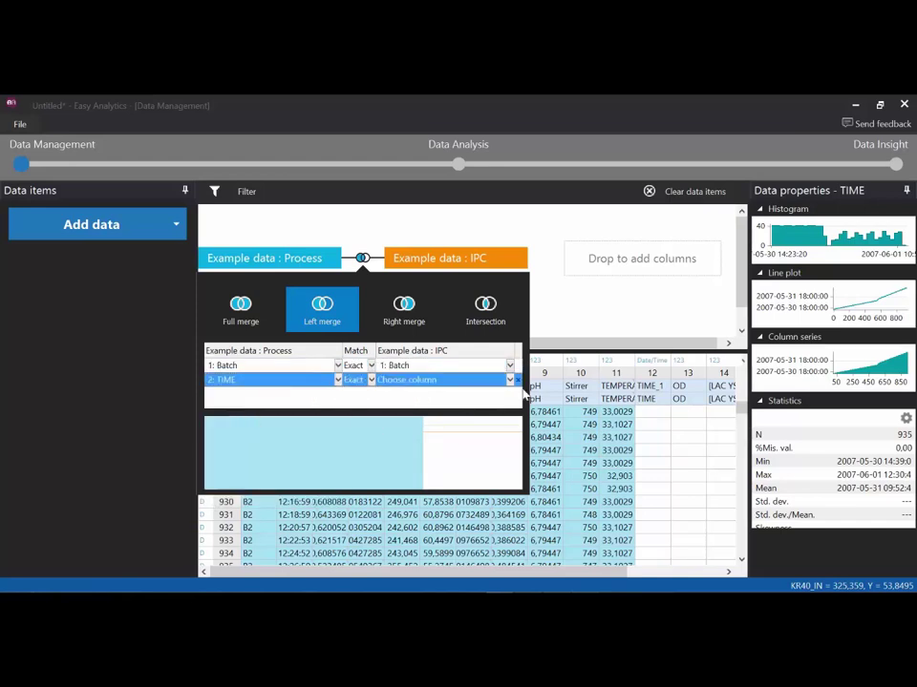
click(411, 380)
click(394, 418)
click(361, 380)
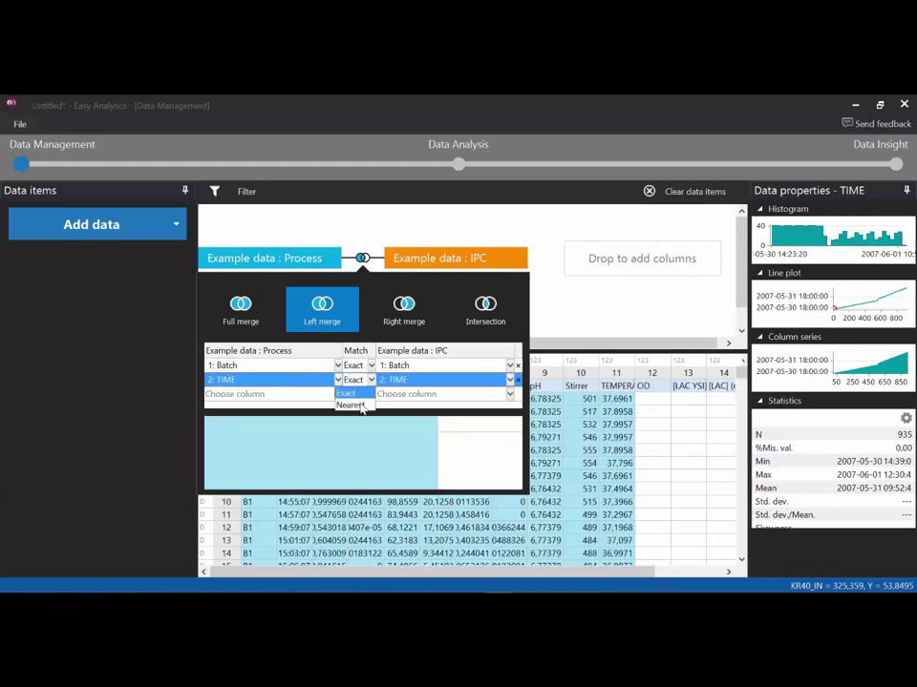
click(355, 404)
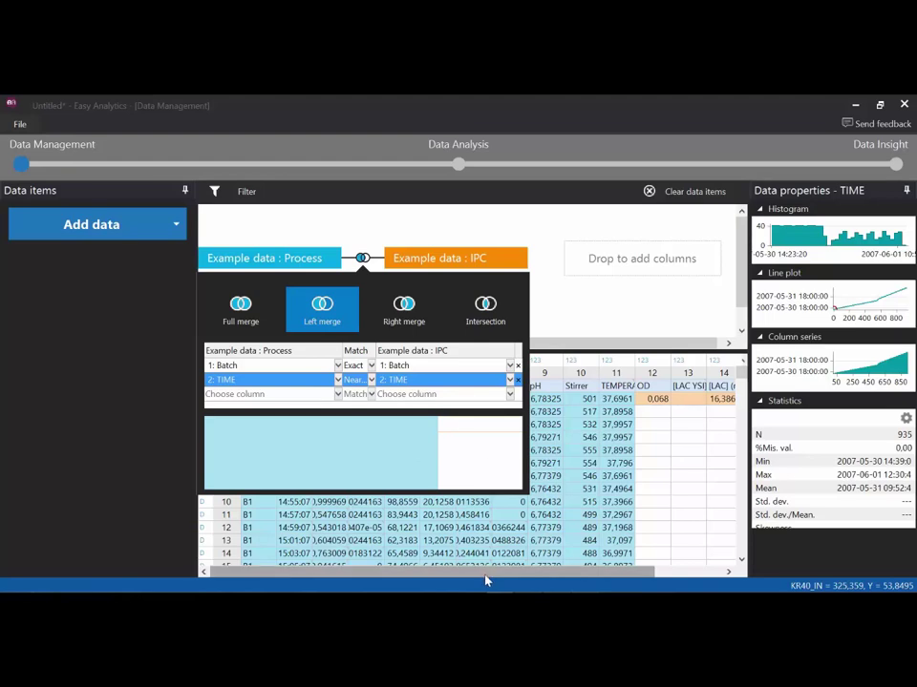
Step: Close the merge settings, scroll through the merged table, and move to Data Analysis
click(685, 489)
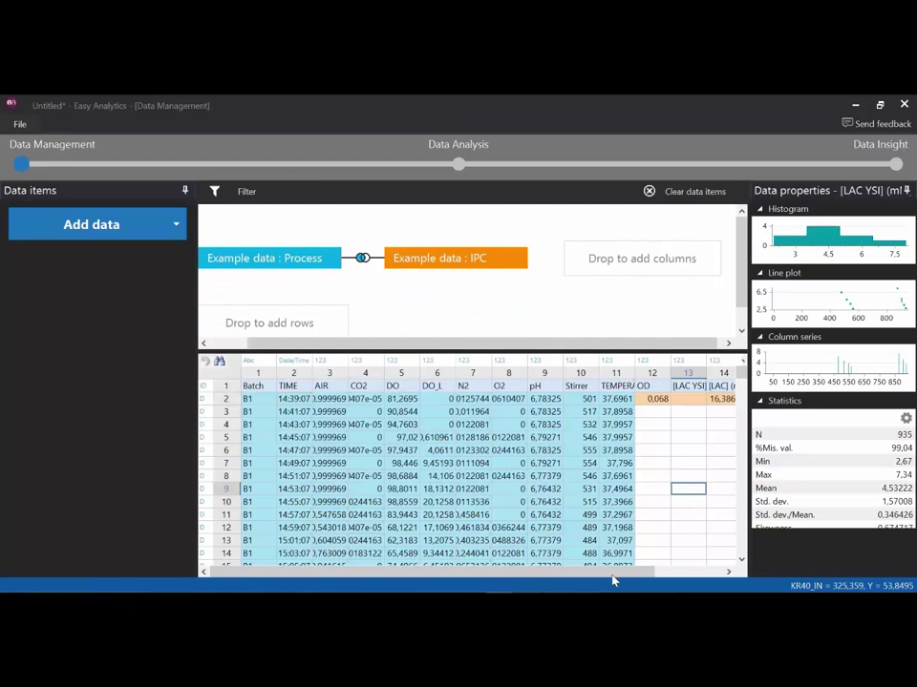
drag(608, 572, 675, 573)
scroll(634, 496, down, 20)
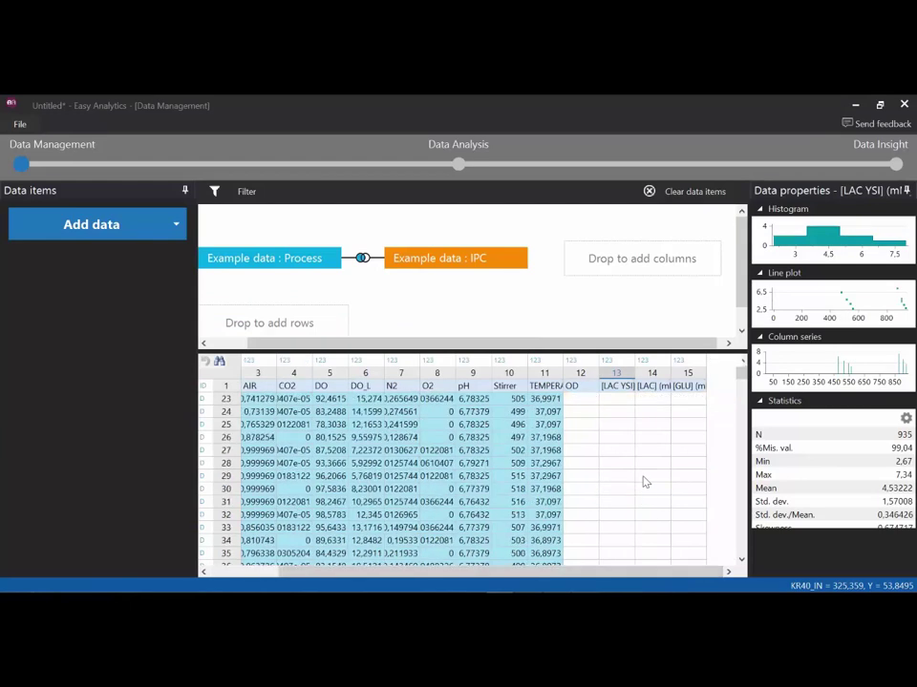
scroll(622, 464, down, 3)
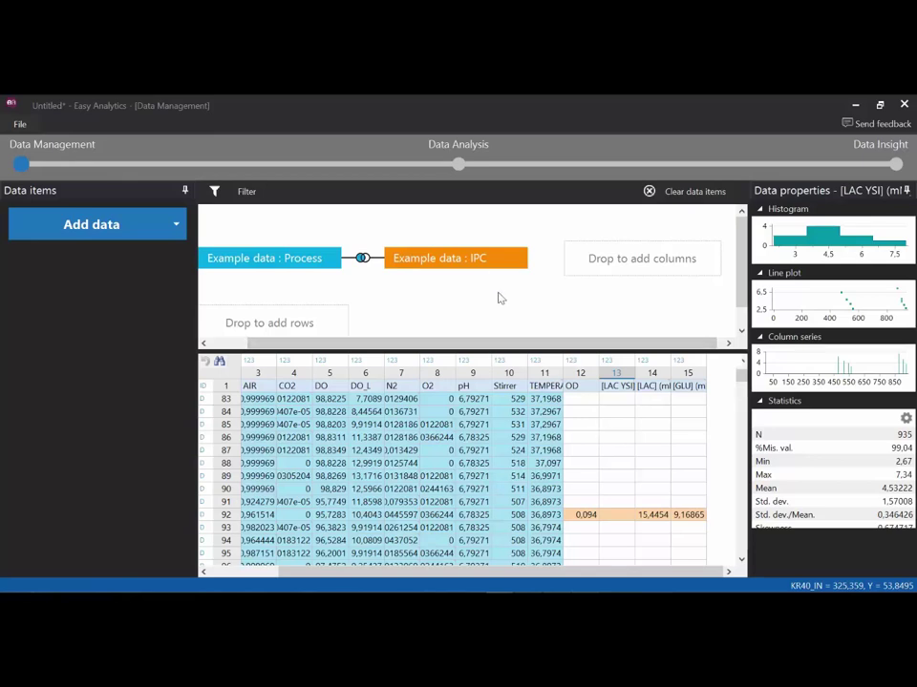
click(459, 166)
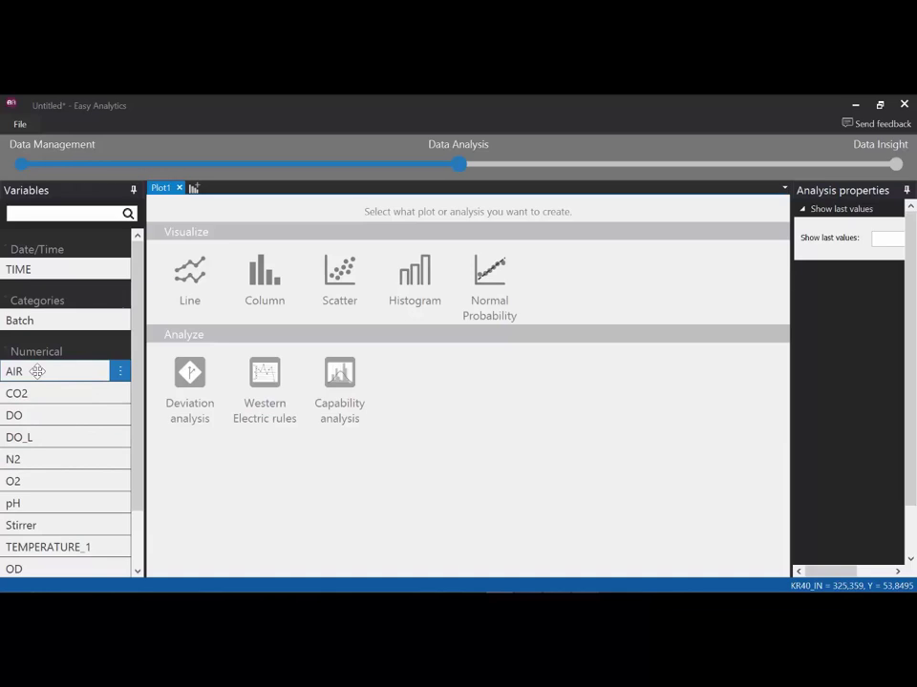
Step: Plot AIR as a line over TIME, then add CO2 and DO_L each on a separate y-axis
drag(37, 371, 202, 277)
drag(74, 399, 620, 373)
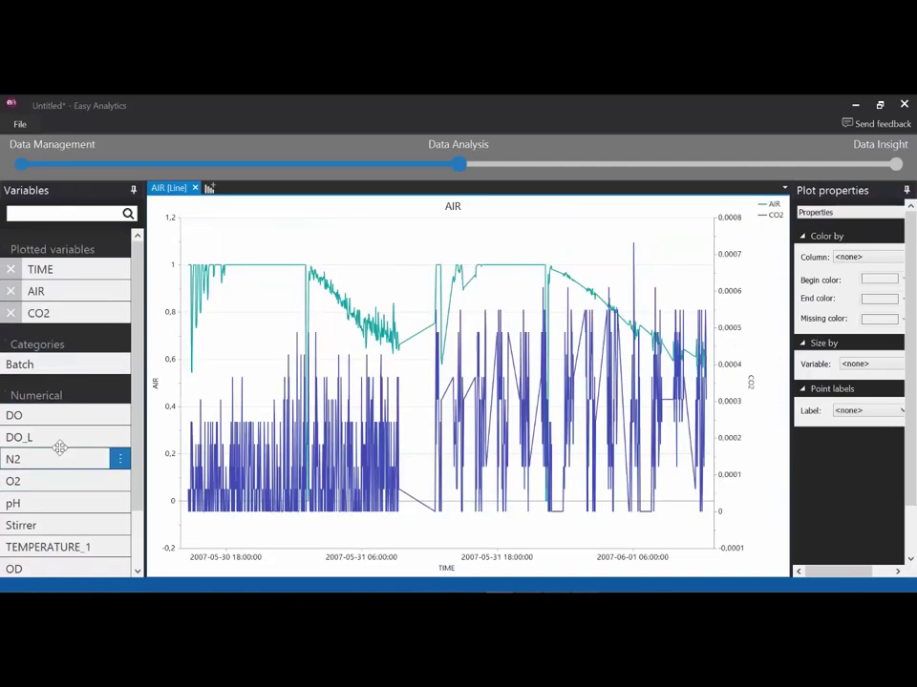
drag(59, 439, 646, 363)
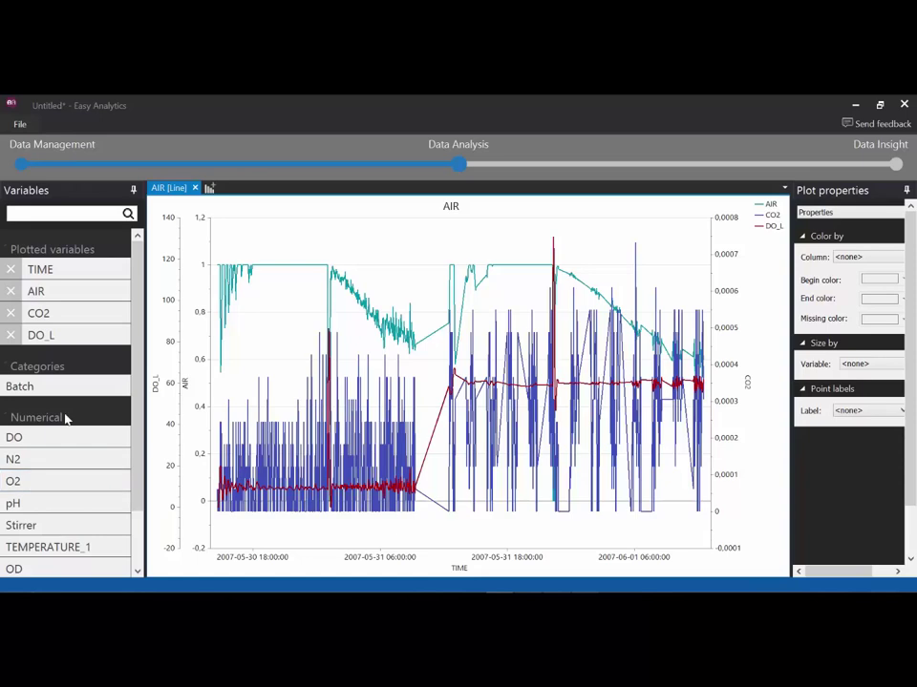
Step: Filter the plot's Batch categories to exclude B1, keeping only batch B2
click(121, 386)
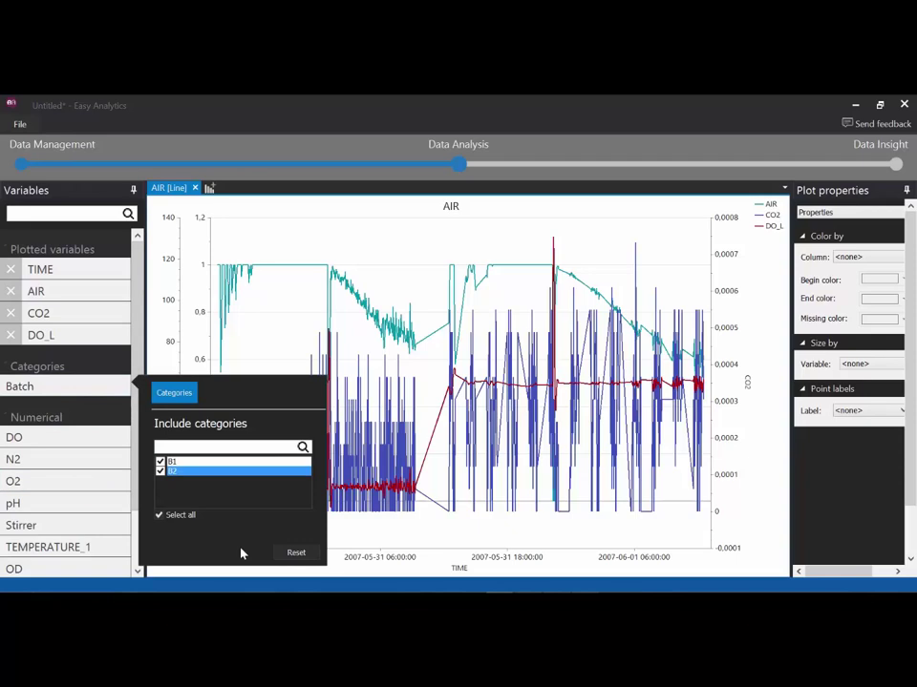
click(392, 543)
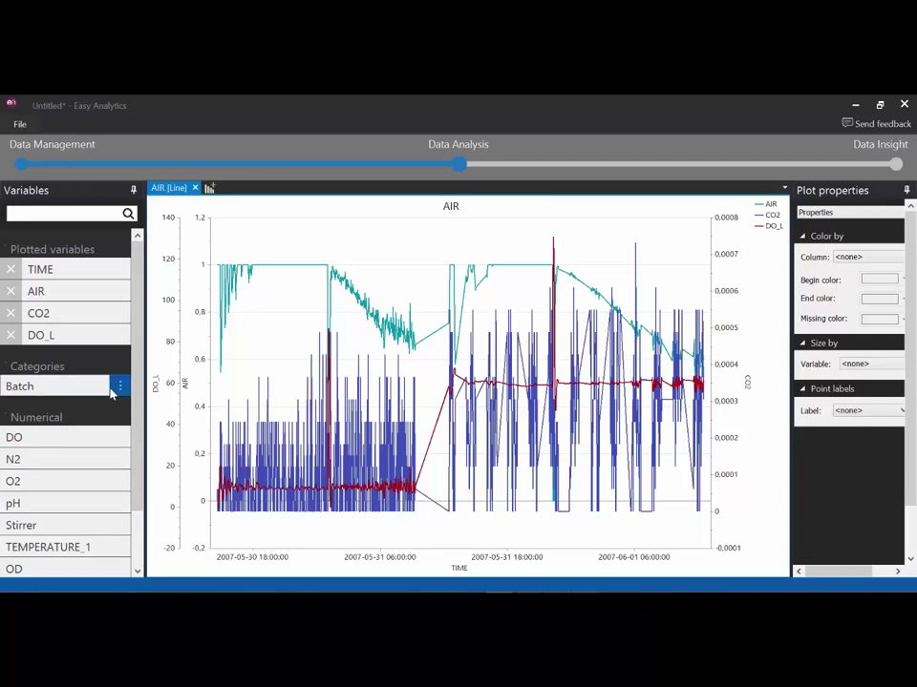
click(120, 386)
click(161, 472)
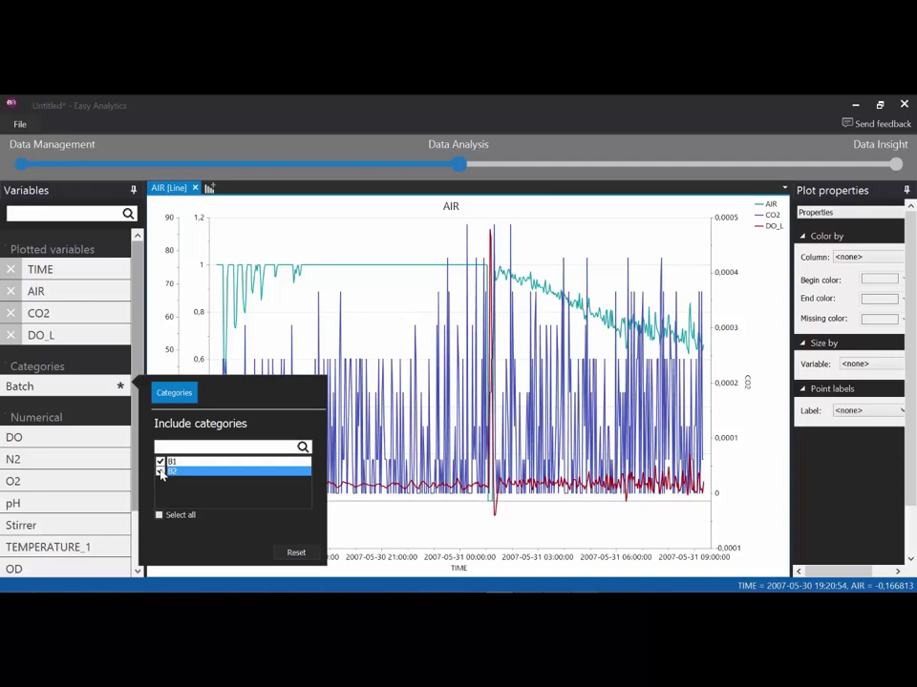
click(161, 471)
click(416, 551)
mouse_move(444, 543)
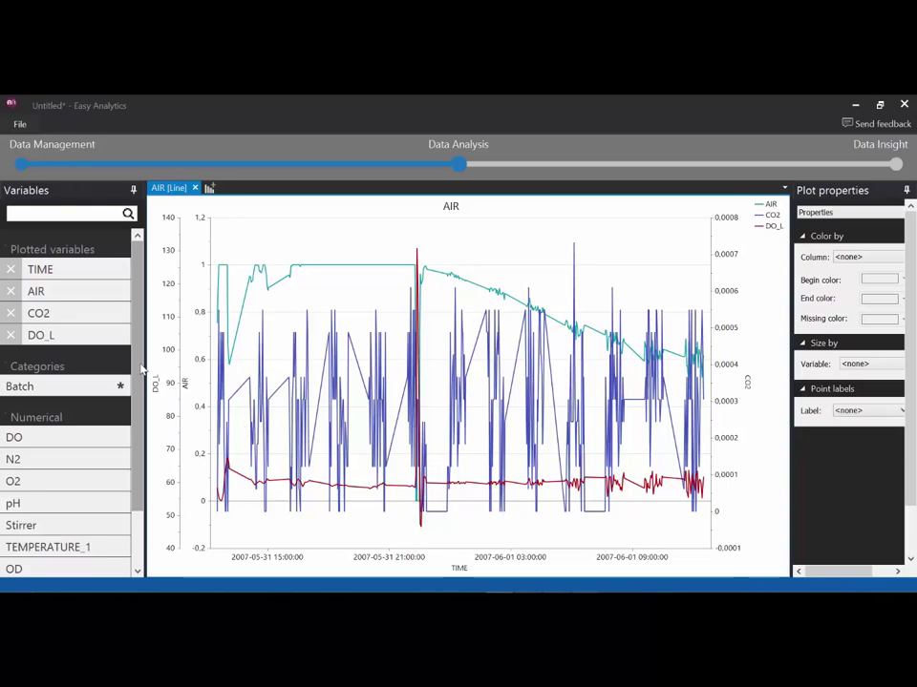
mouse_move(101, 344)
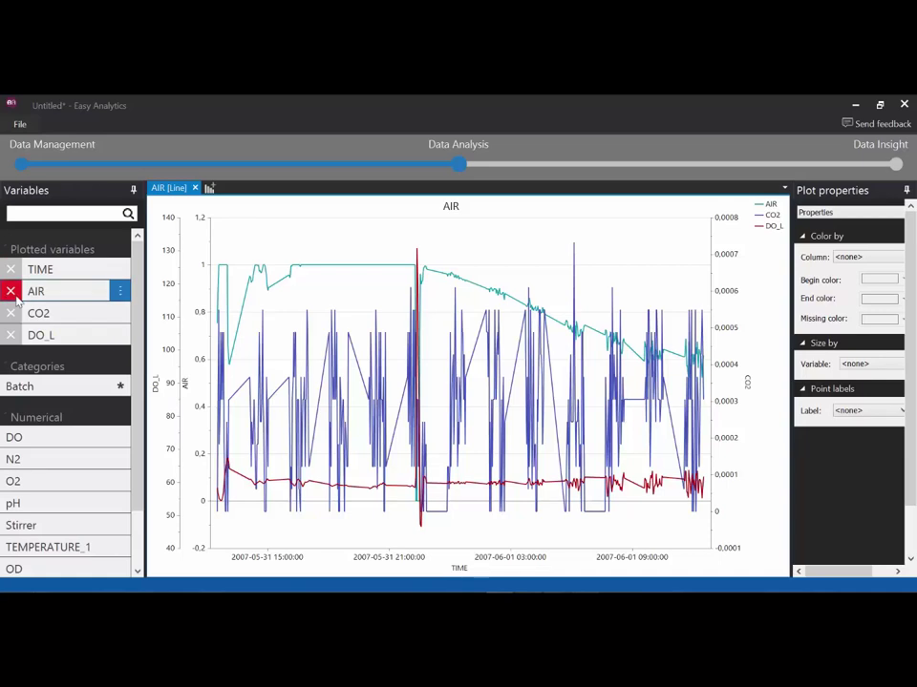
Step: Close the current workspace, discarding the unsaved changes
click(27, 169)
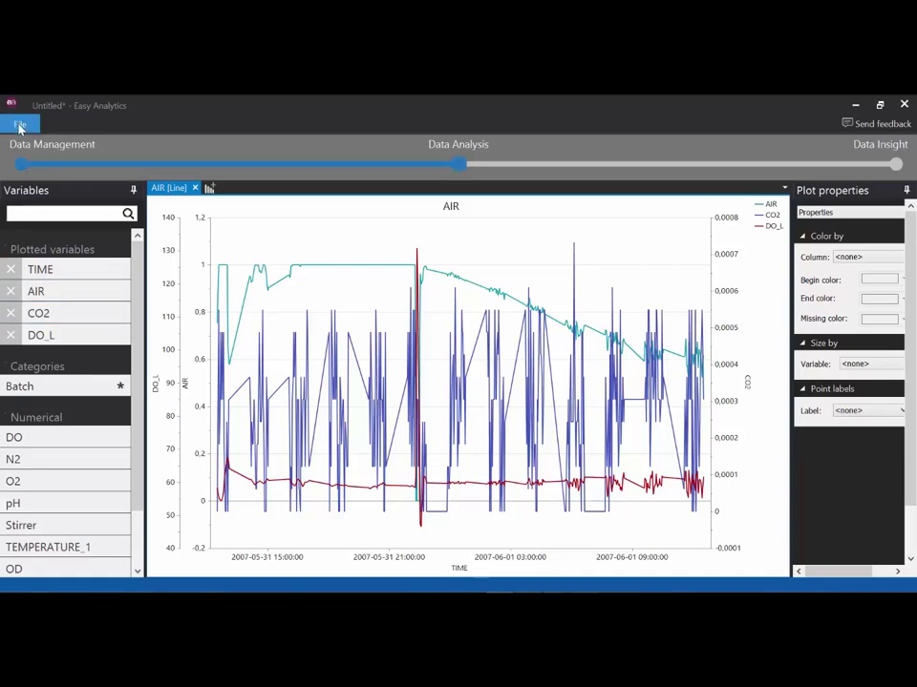
click(17, 125)
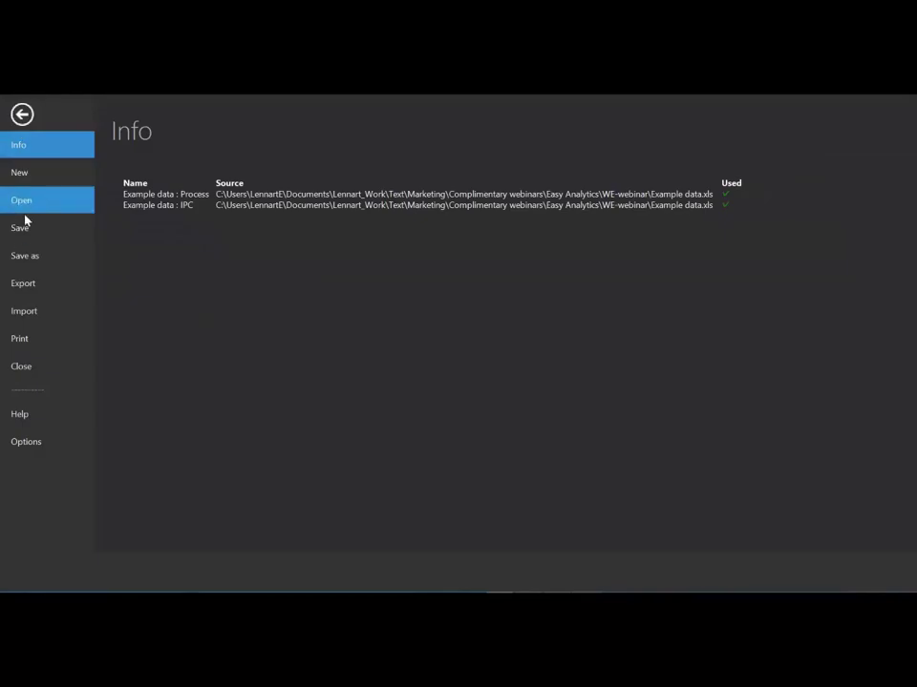
click(21, 366)
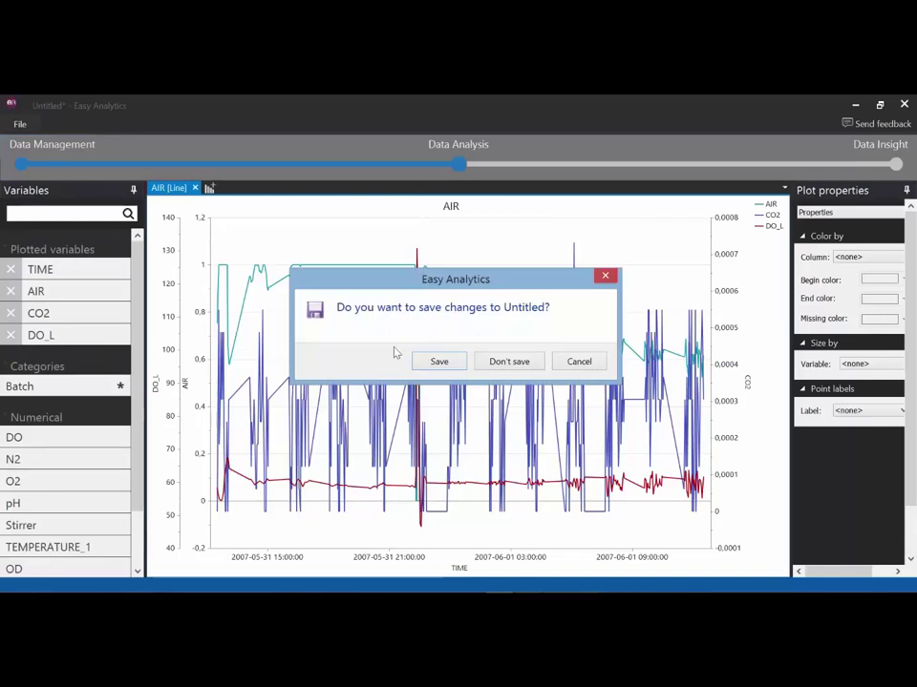
click(498, 361)
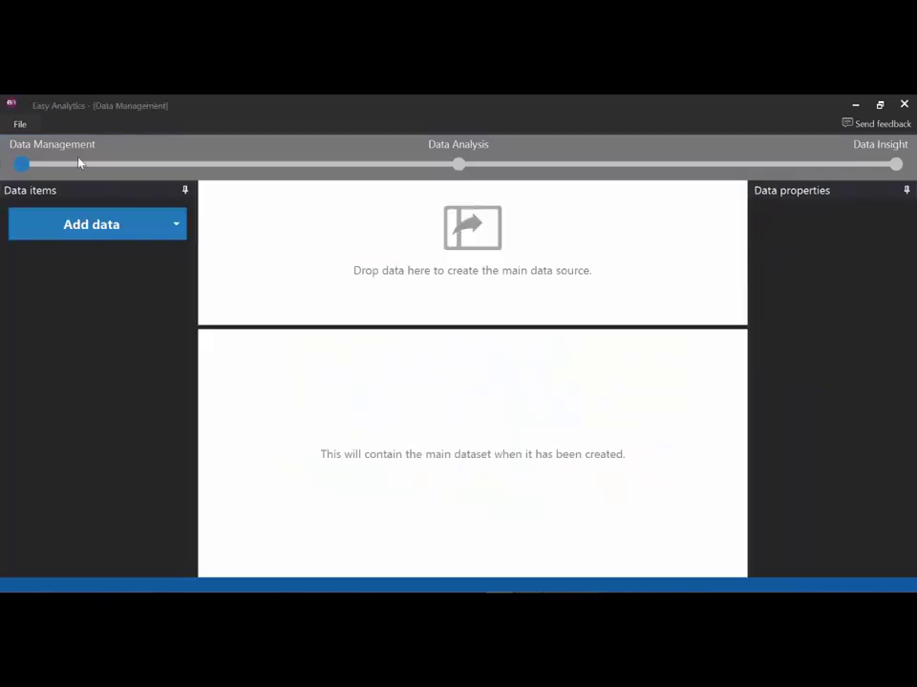
Step: Load data by running the Python script Script batch example.py, confirming both prompts
click(96, 236)
click(92, 292)
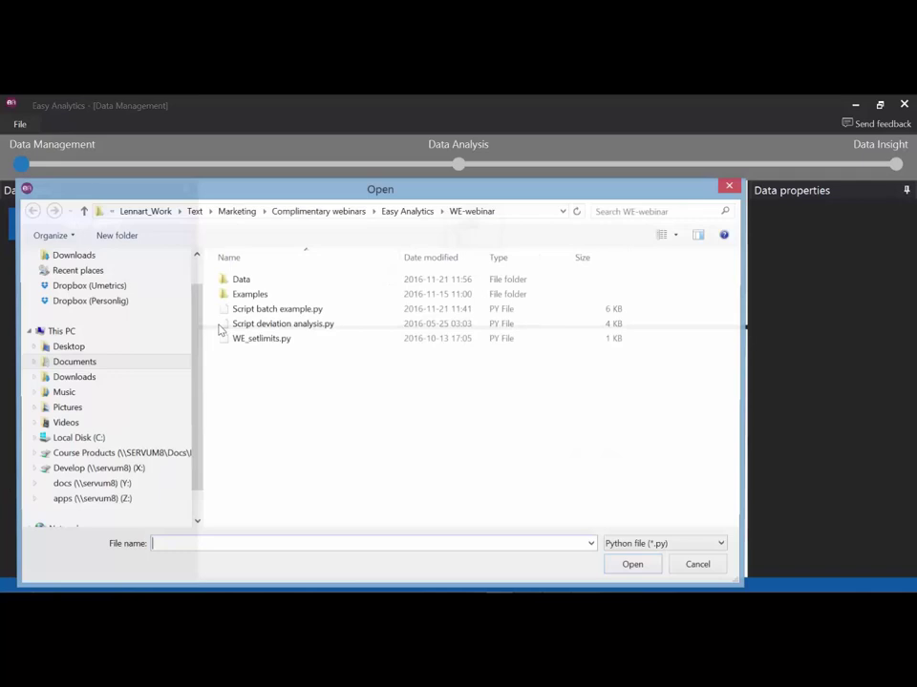
click(282, 309)
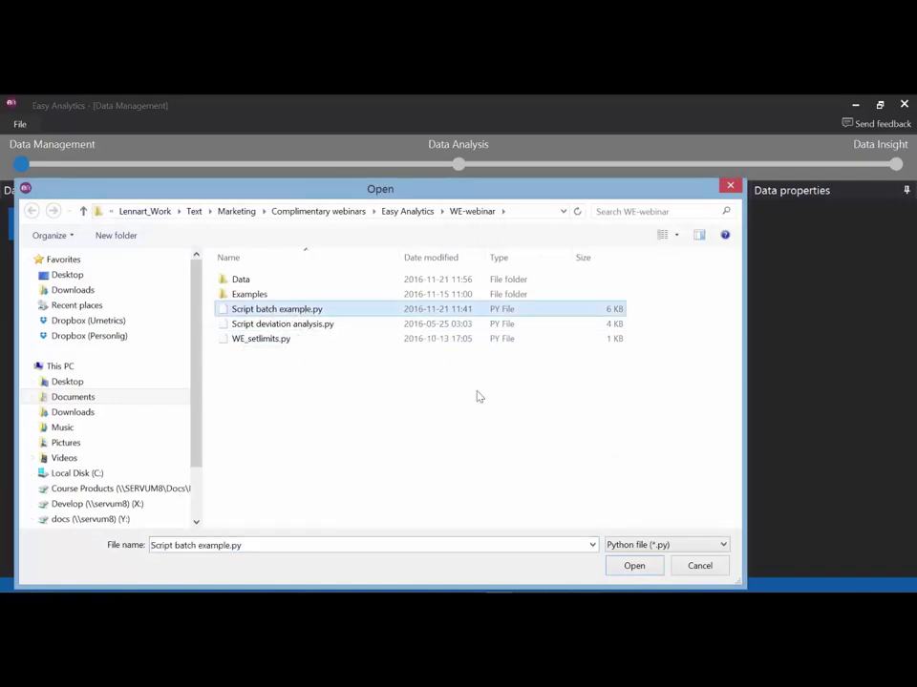
click(634, 566)
click(520, 422)
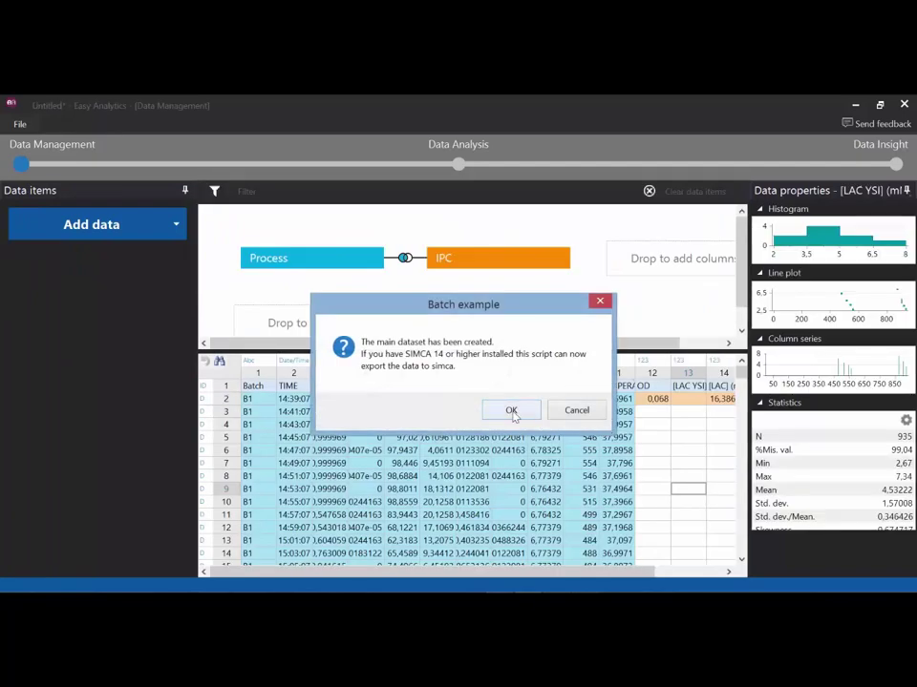
click(511, 409)
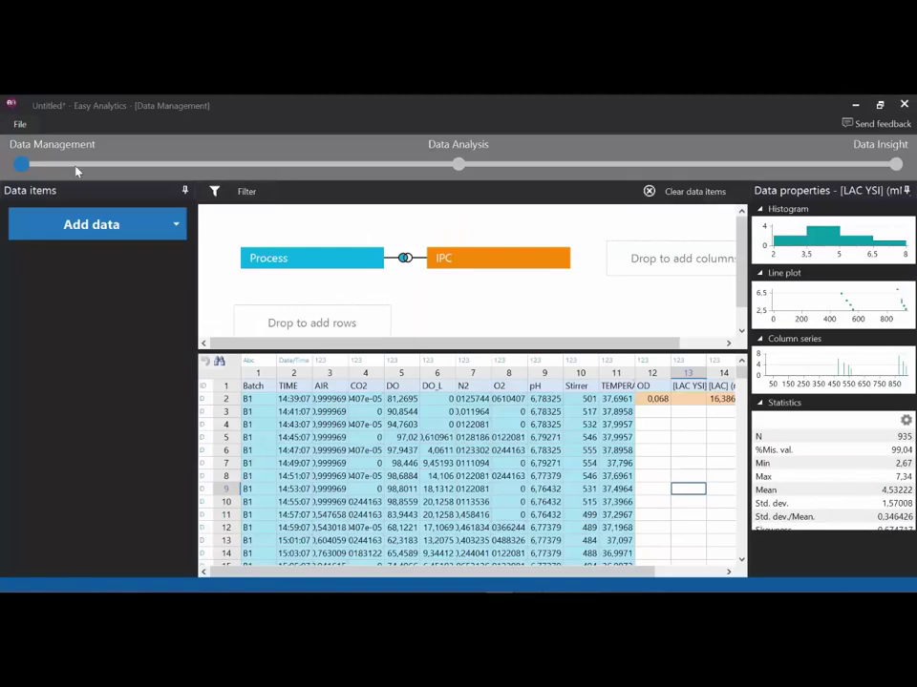
Step: Close the current workspace without saving changes
click(18, 124)
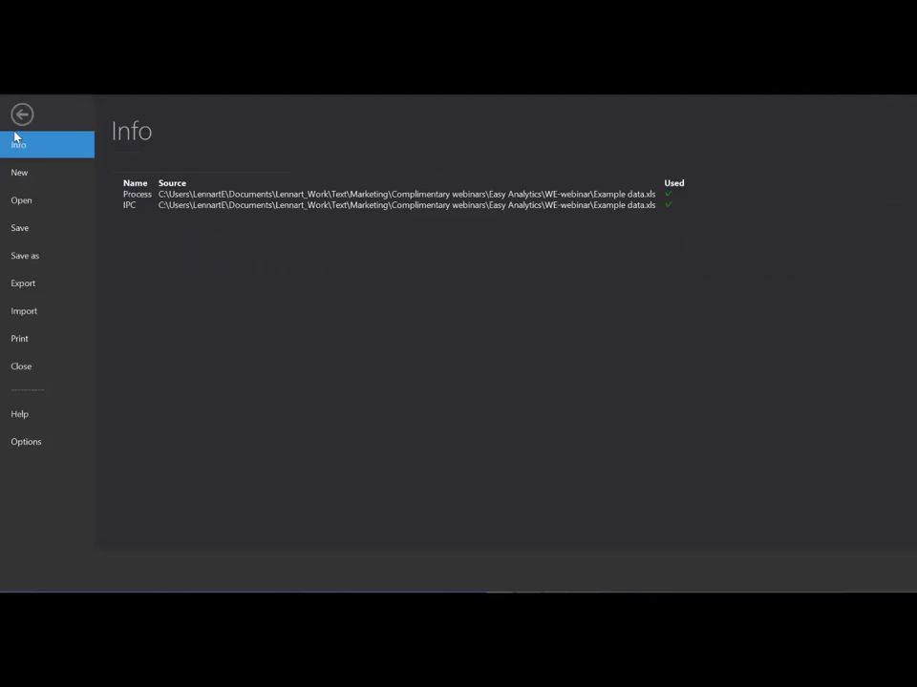
click(15, 369)
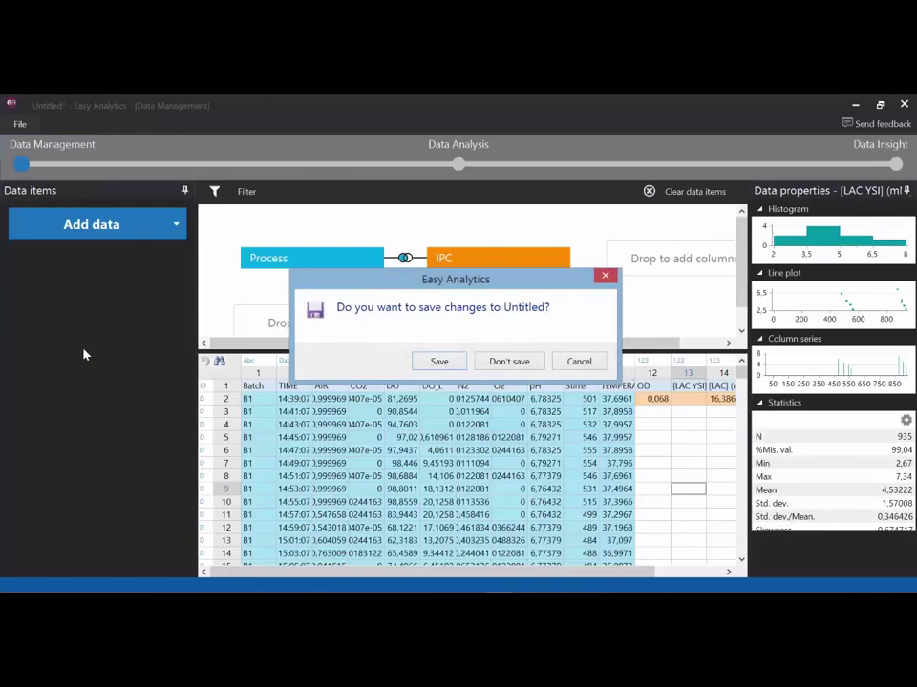
click(518, 363)
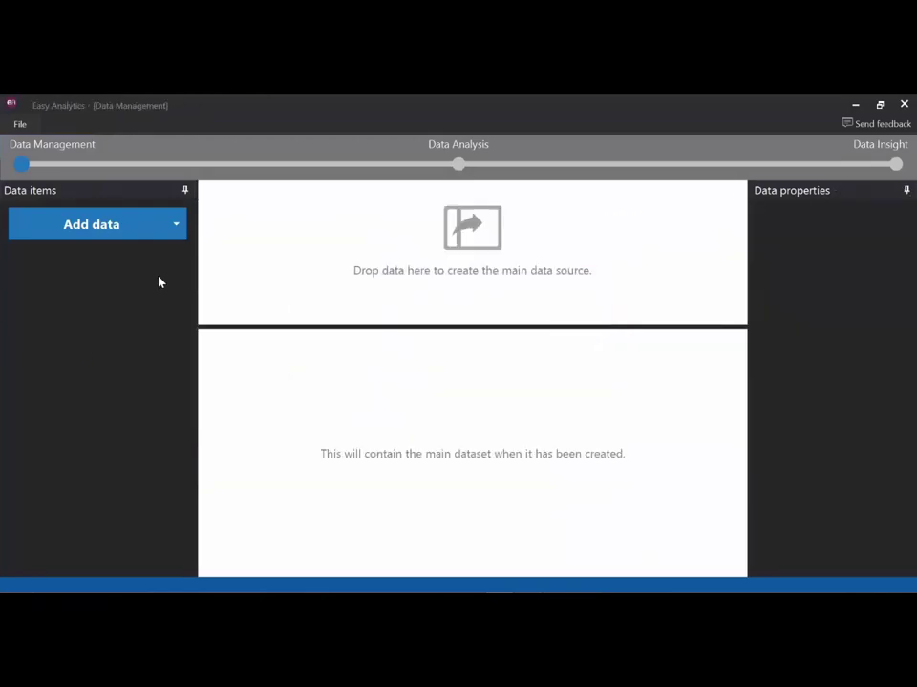
Step: Add the cuprum_1-10.xls workbook from file as data items
click(152, 230)
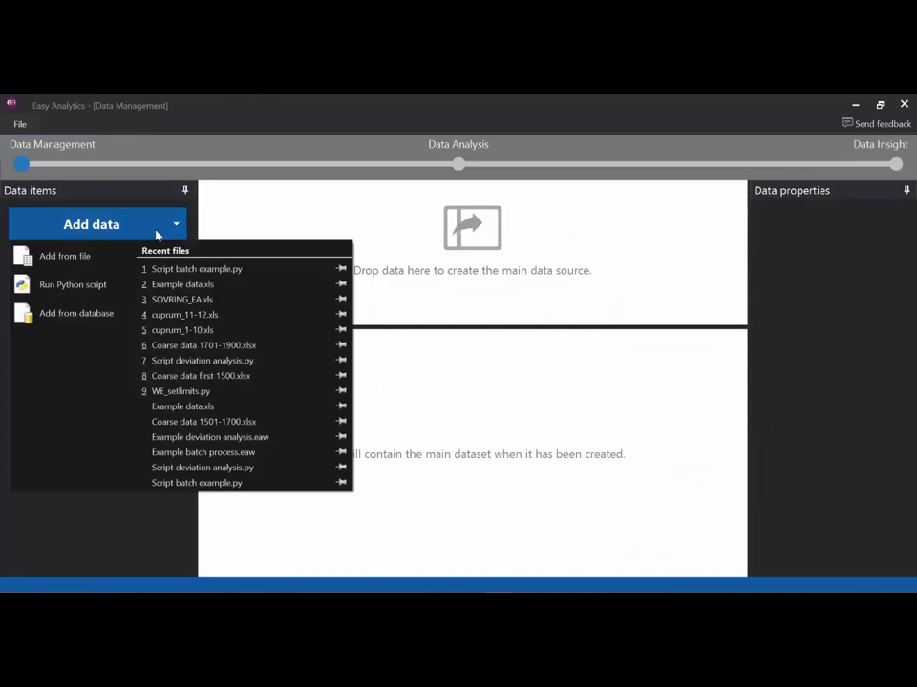
click(80, 253)
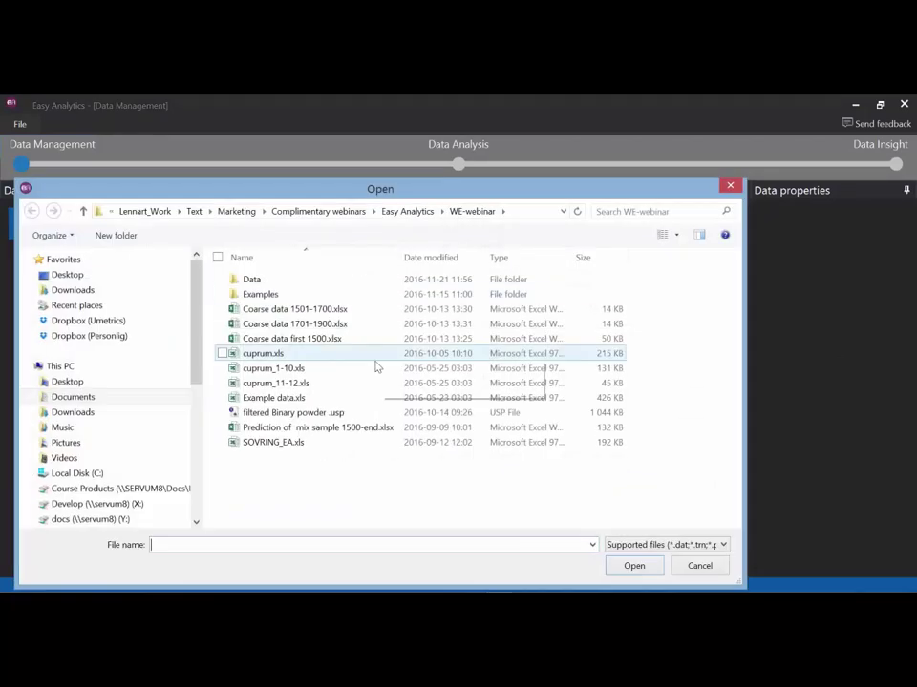
click(270, 369)
click(632, 565)
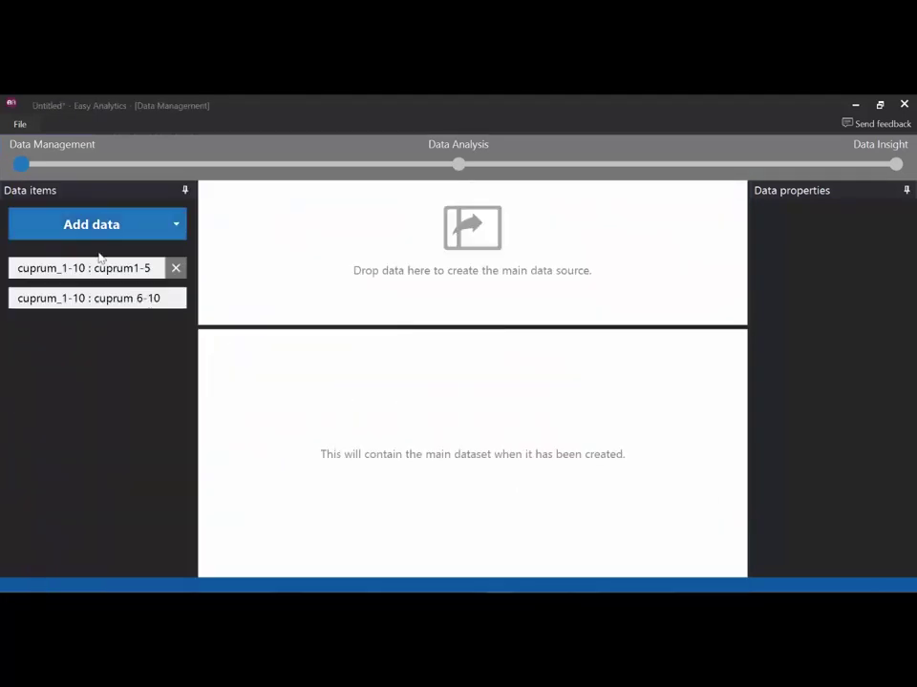
Step: Add the cuprum_11-12.xls workbook from file as another data item
click(119, 232)
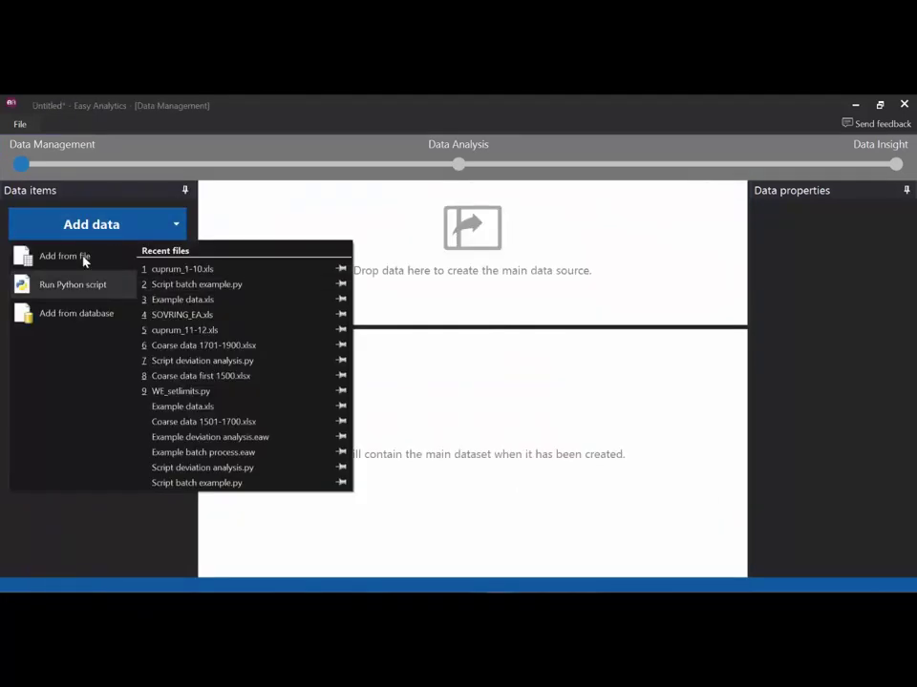
click(82, 257)
click(297, 382)
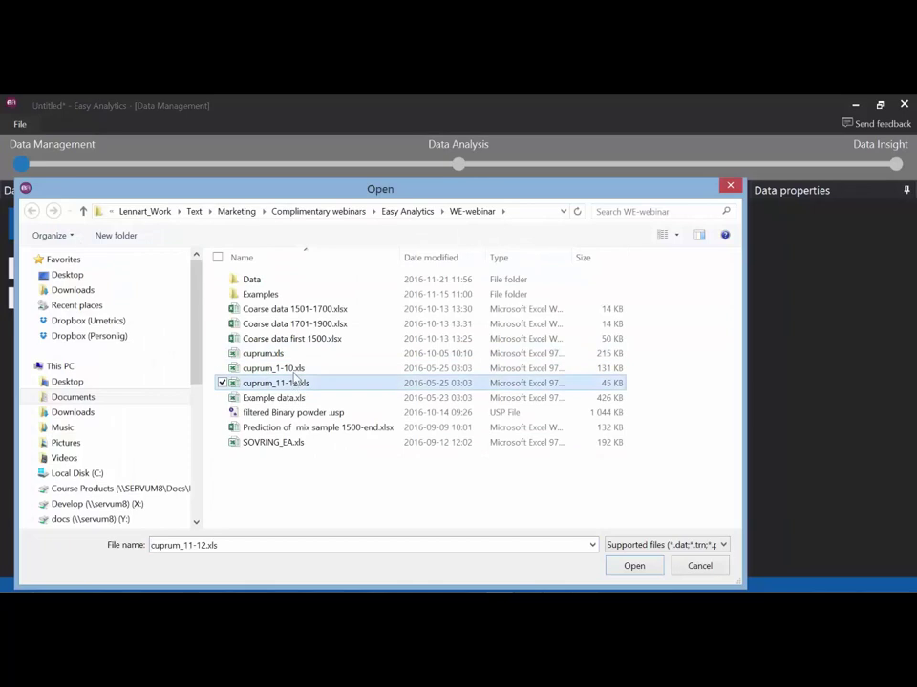
click(634, 566)
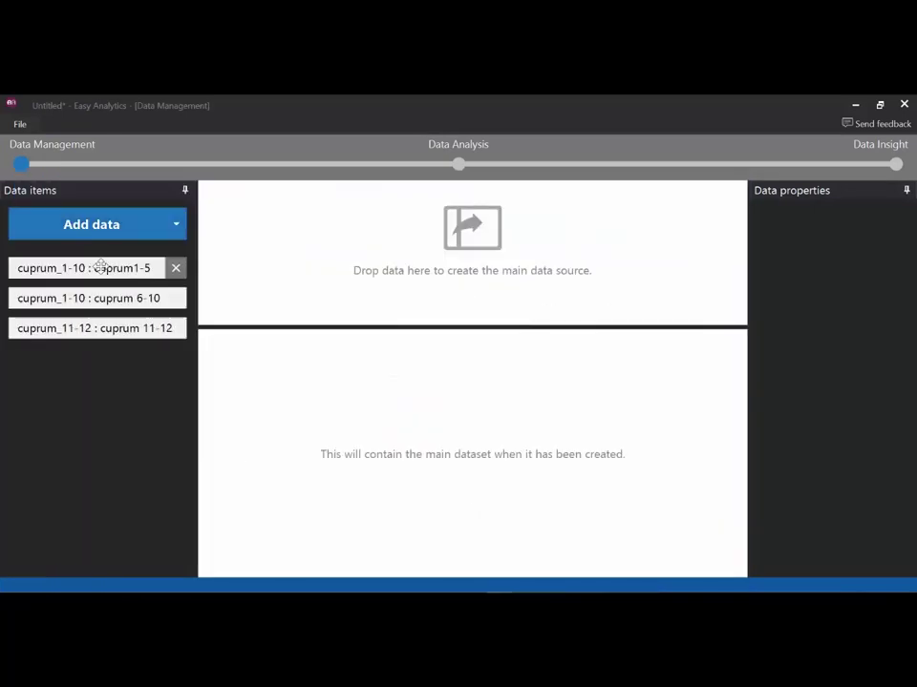
Step: Stack cuprum1-5, cuprum 6-10 and cuprum 11-12 into one 730-row main dataset, leaving merge options unchanged
drag(98, 267, 471, 233)
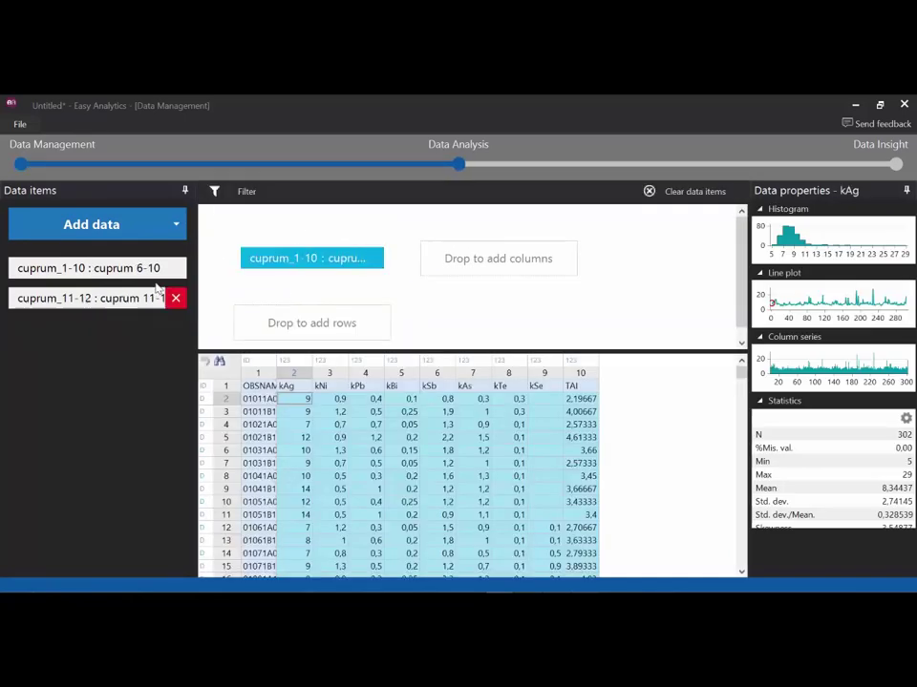
drag(90, 268, 325, 322)
drag(83, 271, 308, 325)
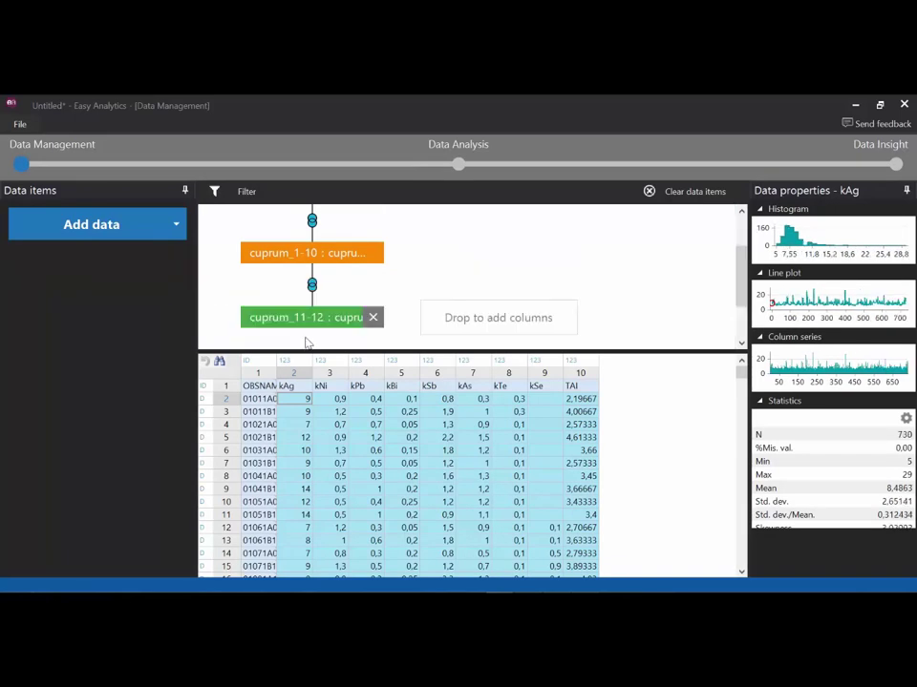
click(312, 220)
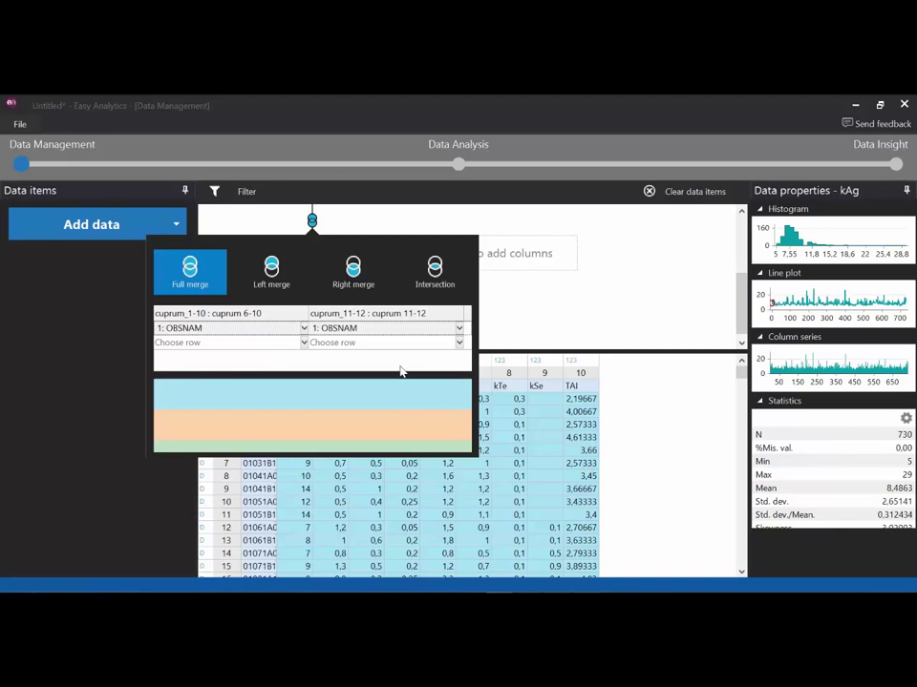
click(52, 361)
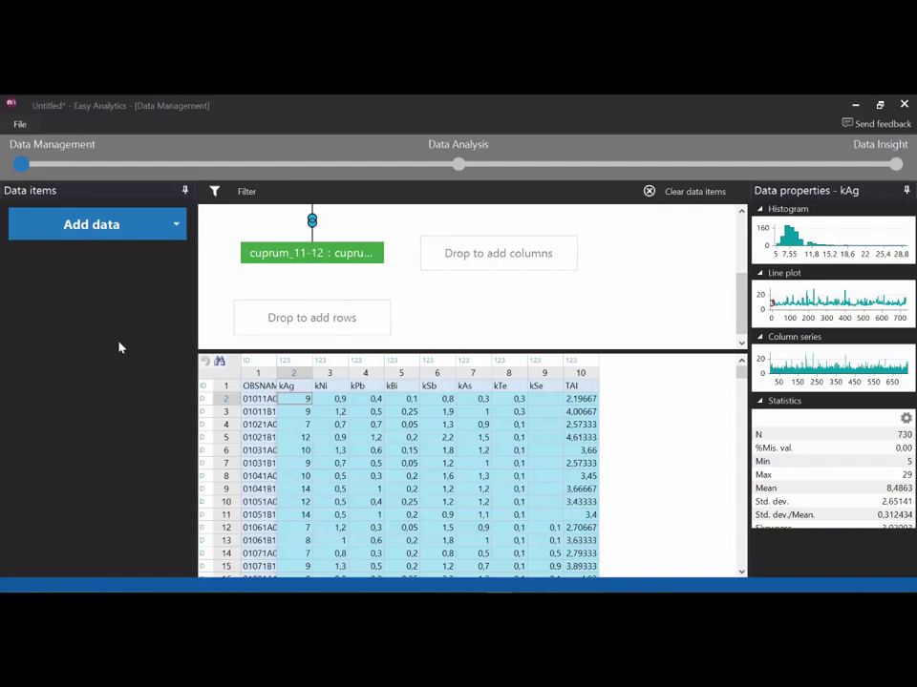
Step: Add trial minimum-value filters on kNi and kAs, keeping kAs at least 0,25
drag(245, 254, 245, 196)
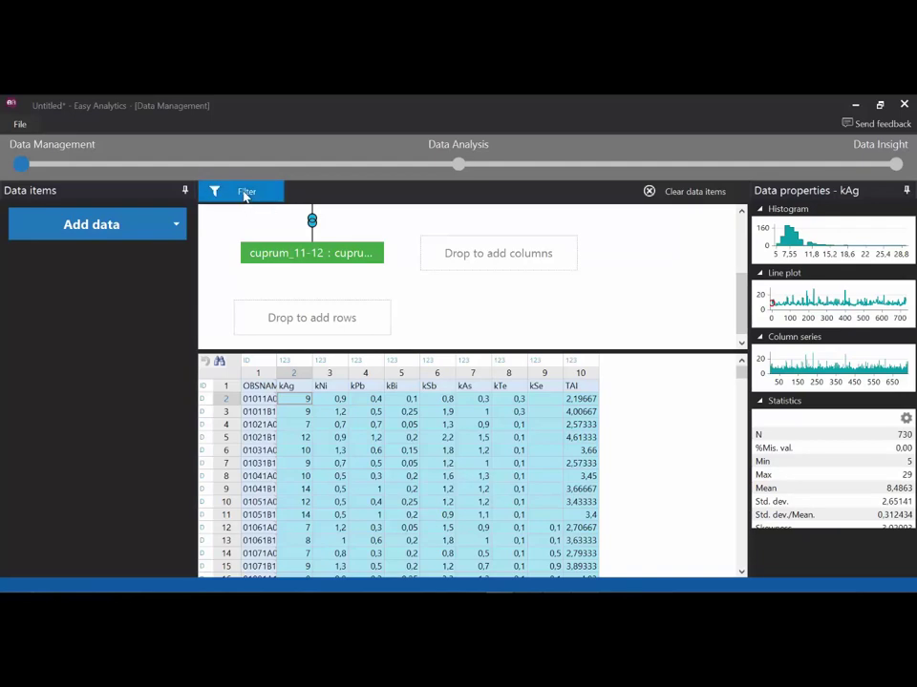
click(246, 196)
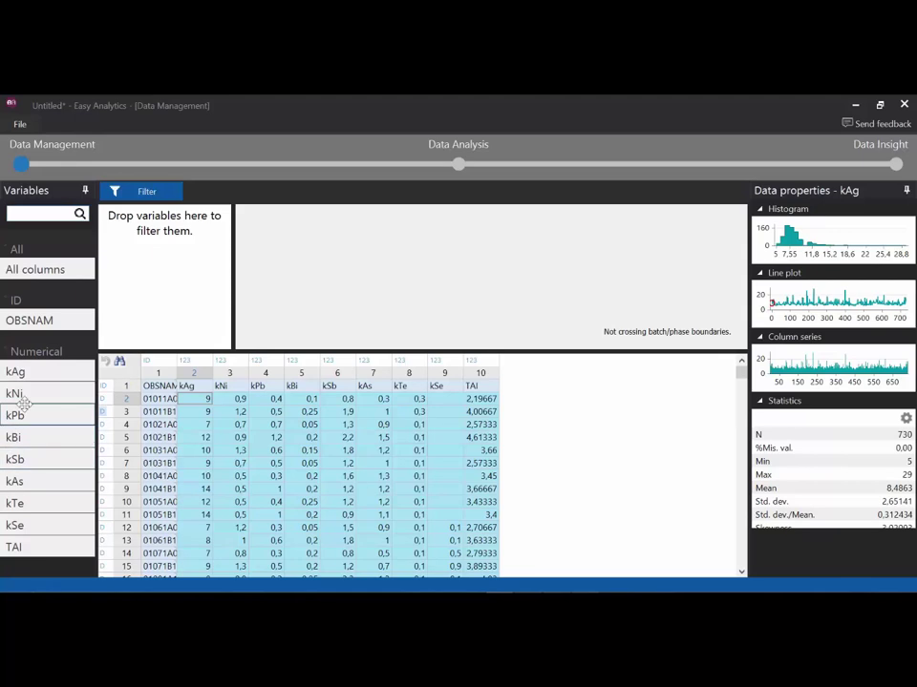
drag(28, 394, 170, 286)
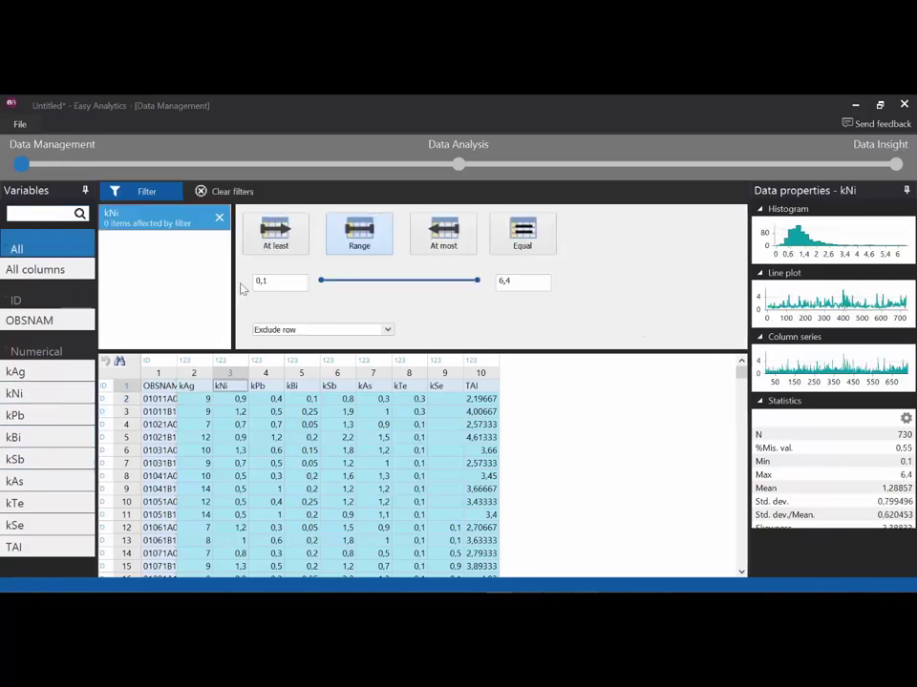
key(BackSpace)
text(5)
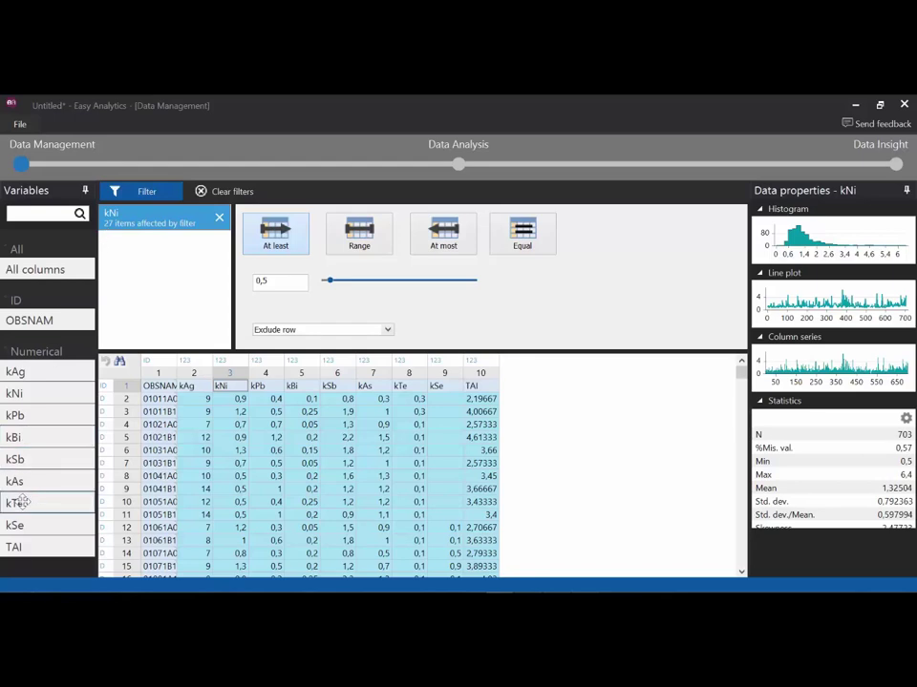
drag(29, 484, 145, 270)
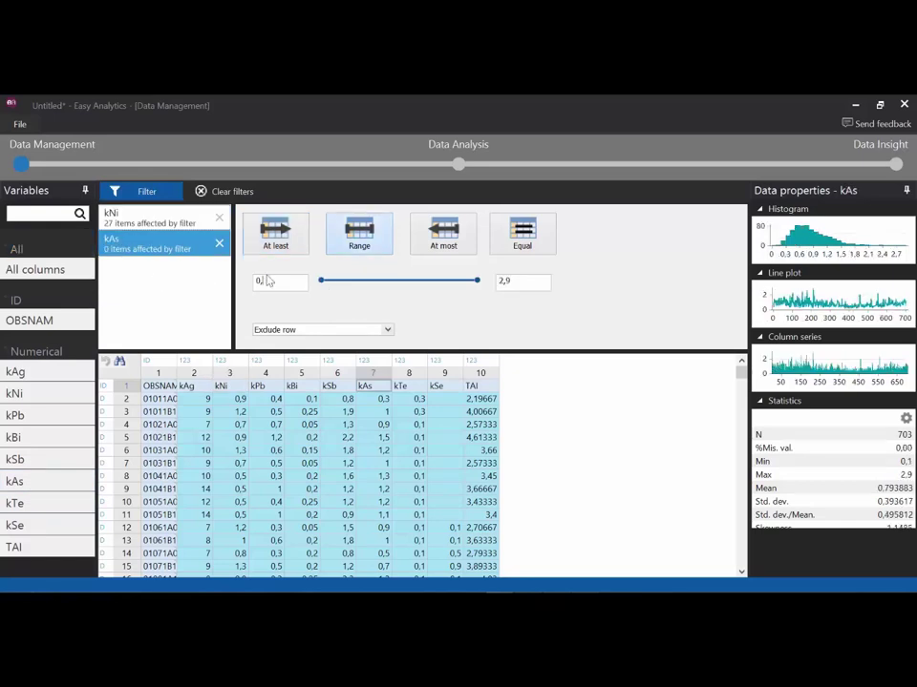
text(5)
click(275, 233)
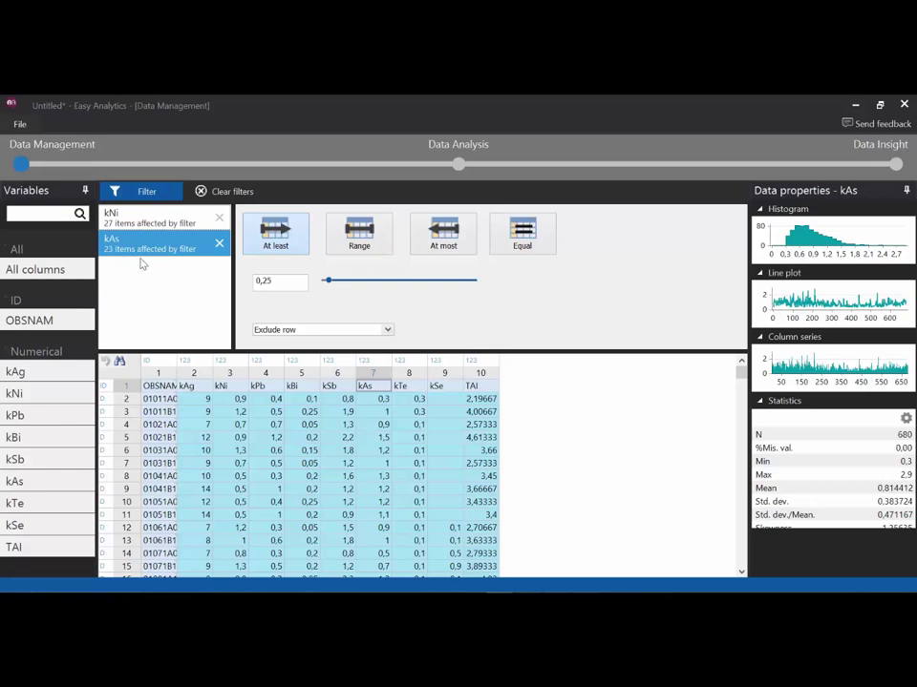
Step: Remove the kAs and kNi filters and move on to Data Analysis
click(219, 245)
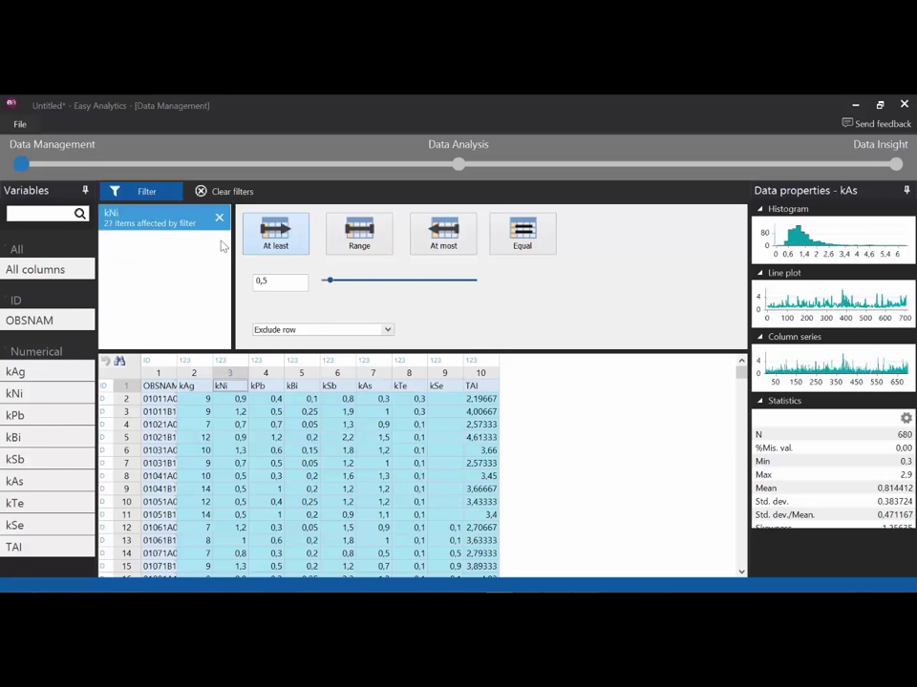
click(220, 219)
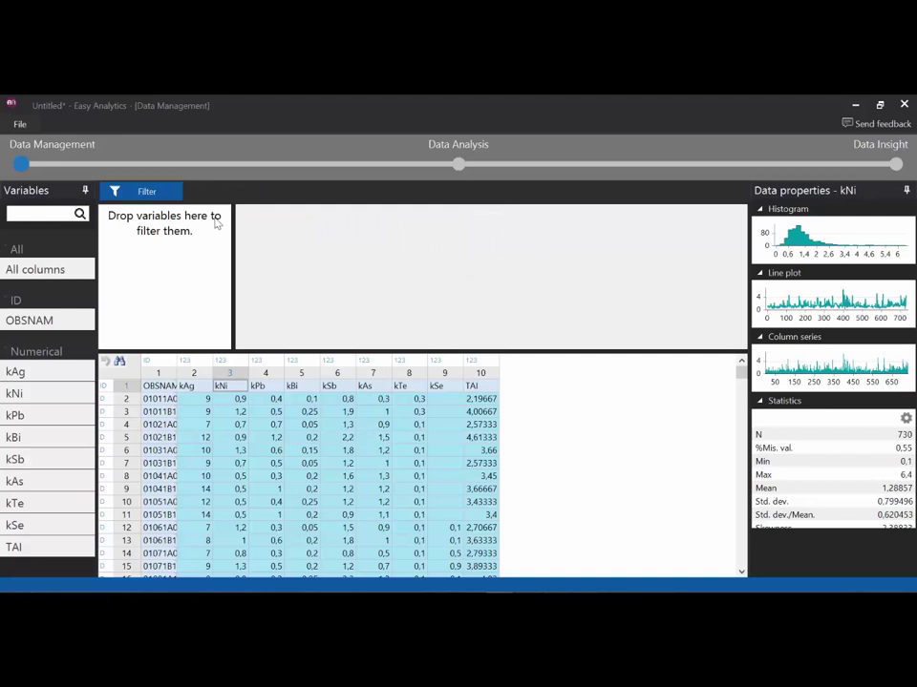
click(458, 166)
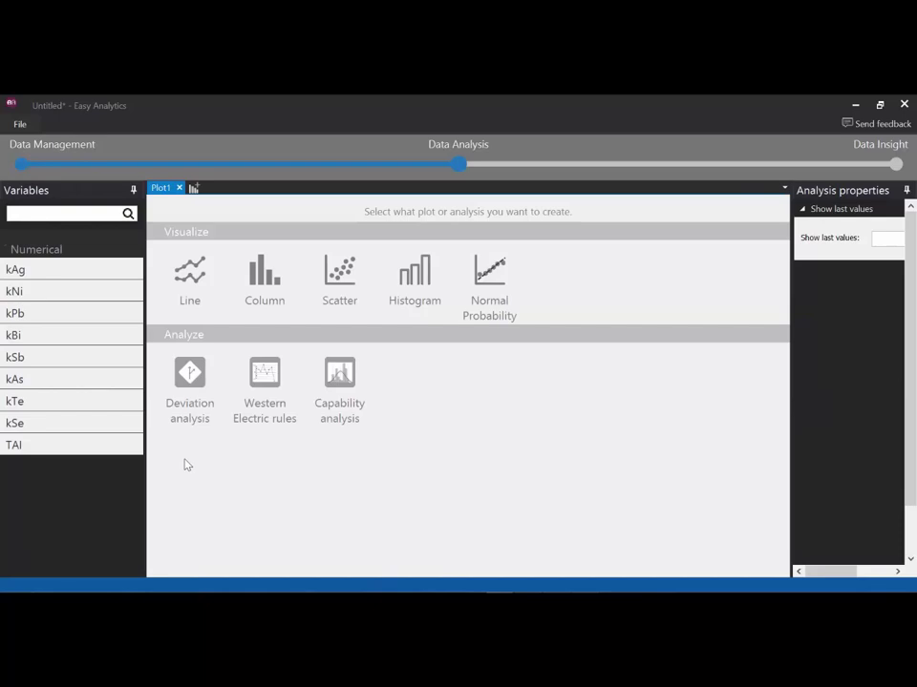
Step: Create a deviation analysis on TAI with upper limit 8 and target 3,8
mouse_move(51, 444)
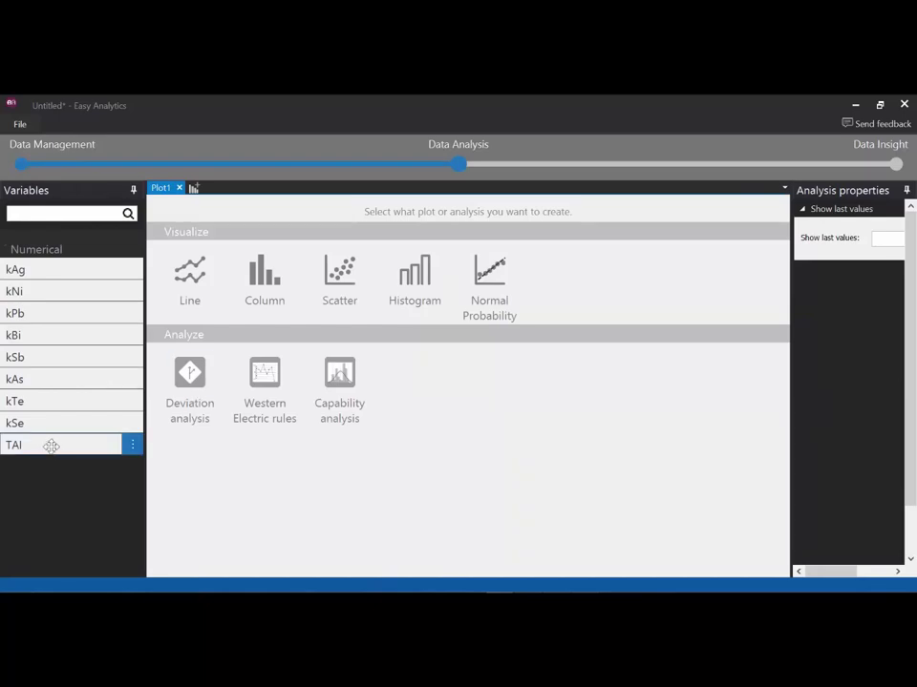
drag(48, 445, 193, 380)
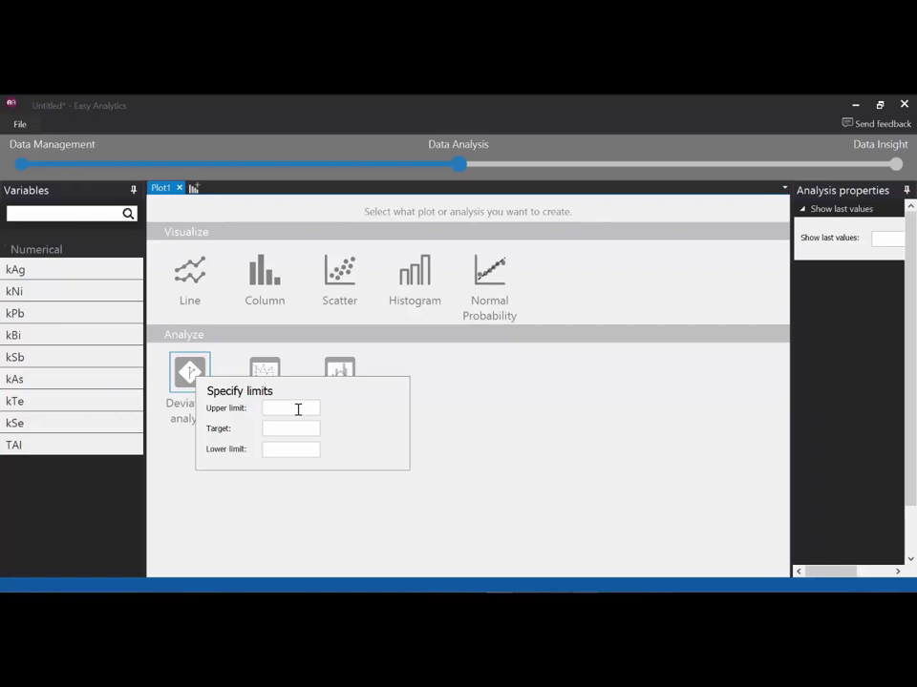
text(8)
click(282, 429)
text(3,8)
key(Return)
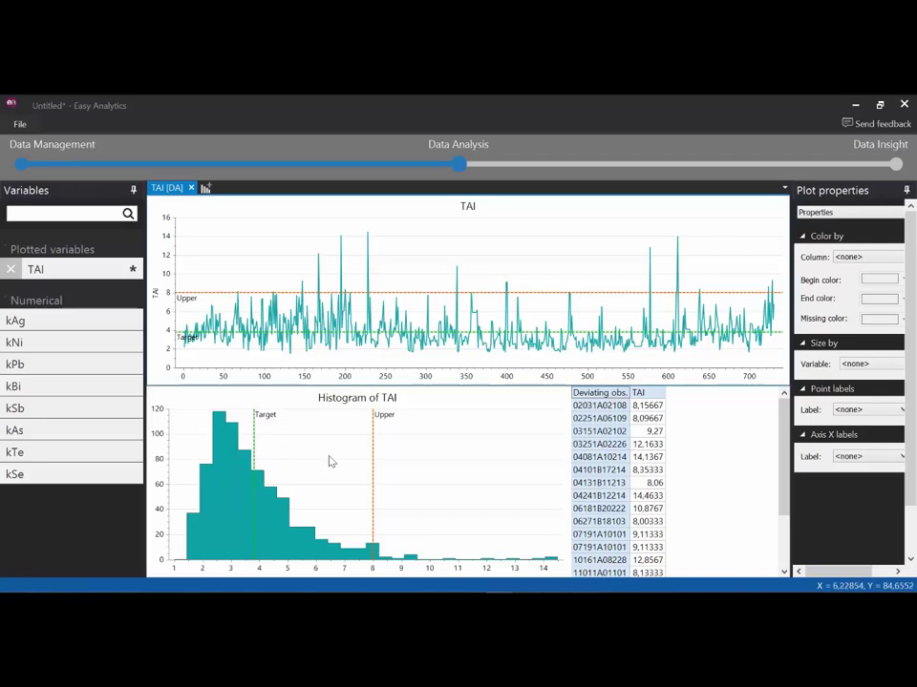
Step: Add kSb and kAs columns to the TAI deviating-observations table
scroll(788, 522, down, 2)
scroll(767, 408, up, 2)
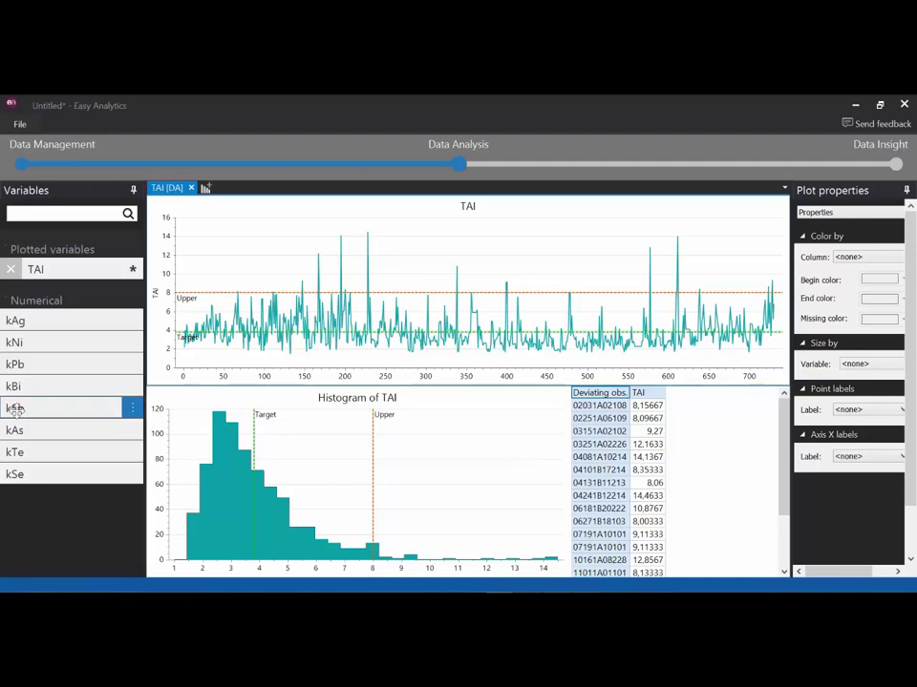
drag(14, 409, 707, 452)
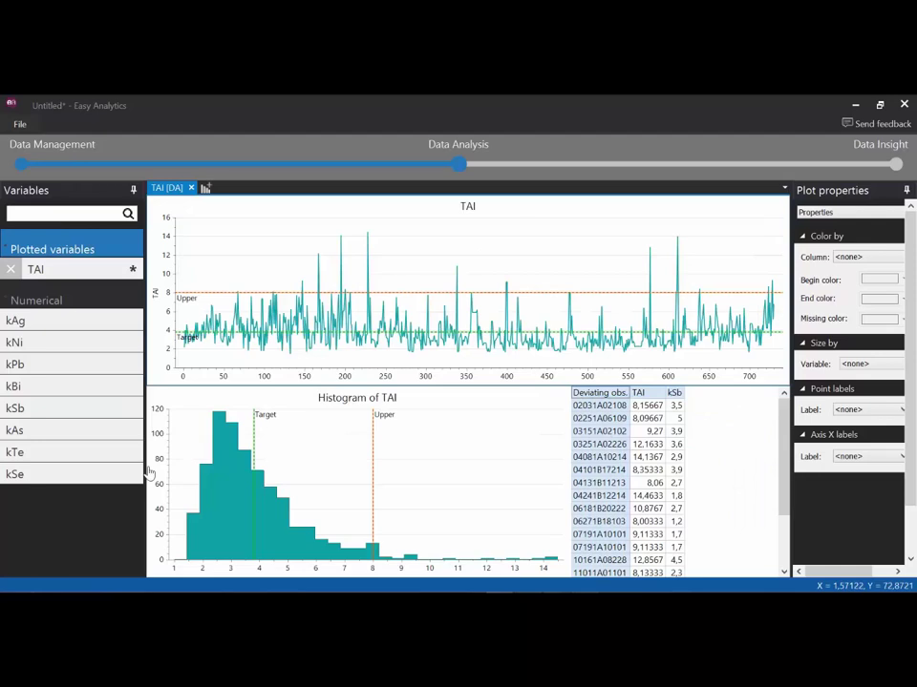
drag(50, 436, 733, 435)
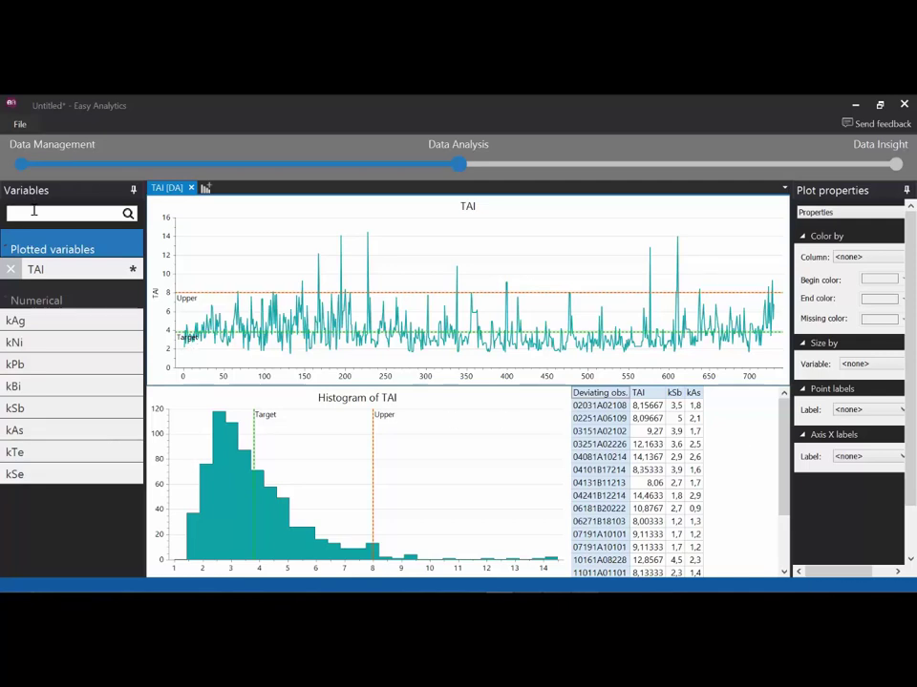
Step: Start a new empty project, discarding the unsaved cuprum analysis
click(20, 124)
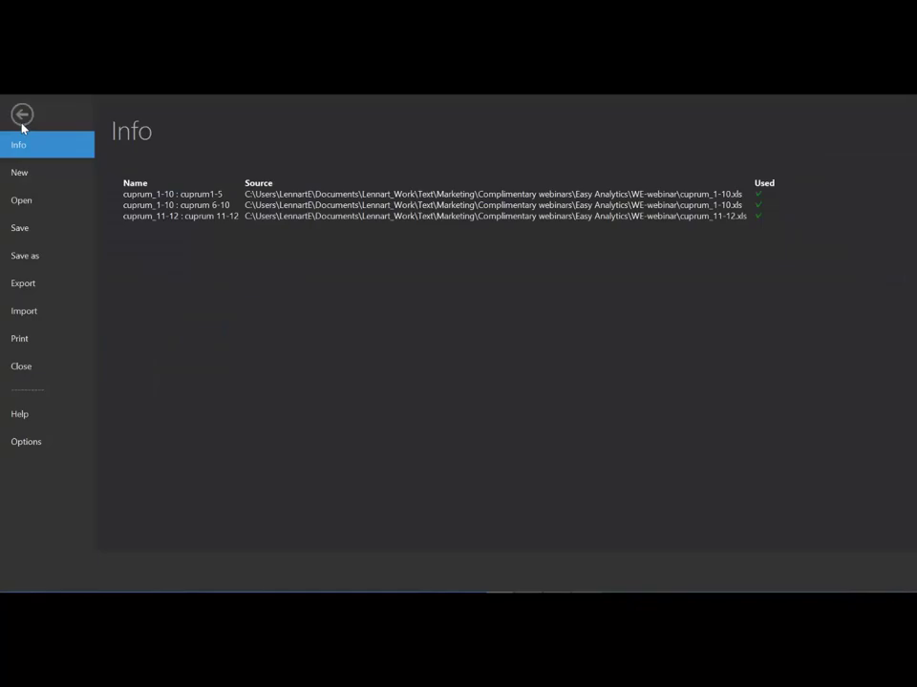
click(17, 369)
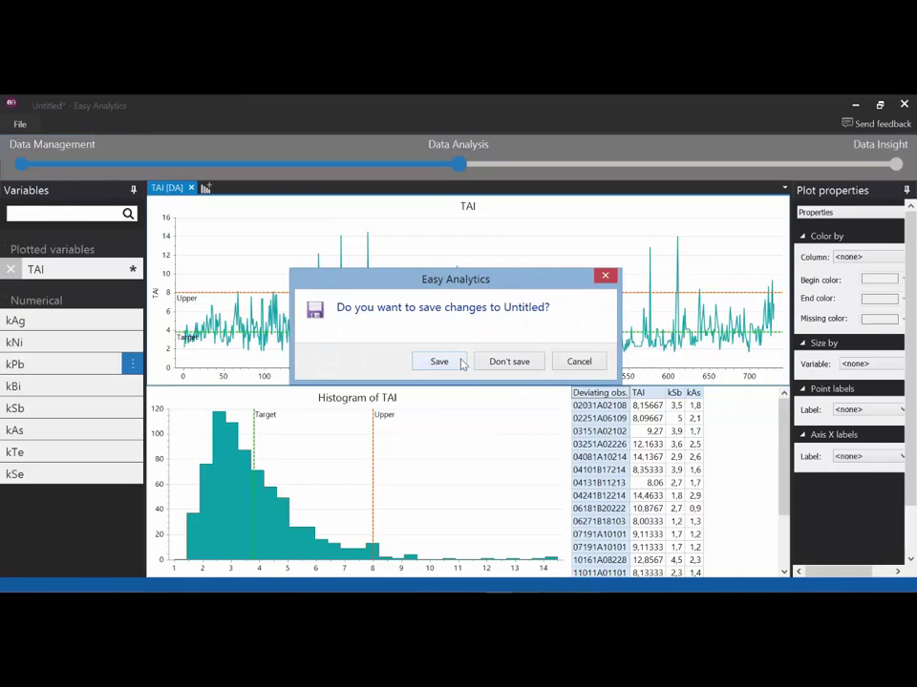
click(579, 361)
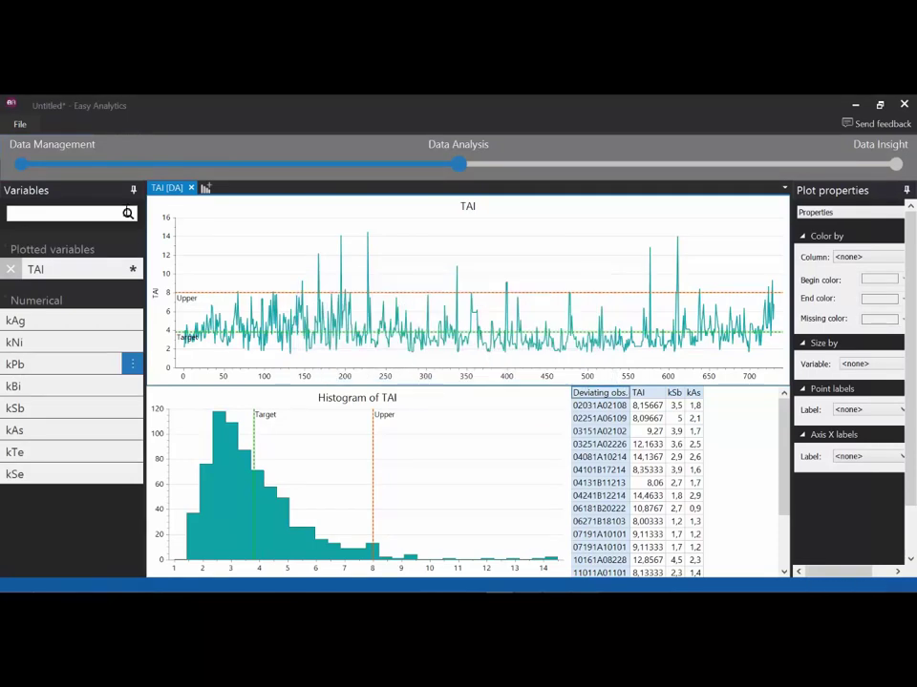
click(19, 124)
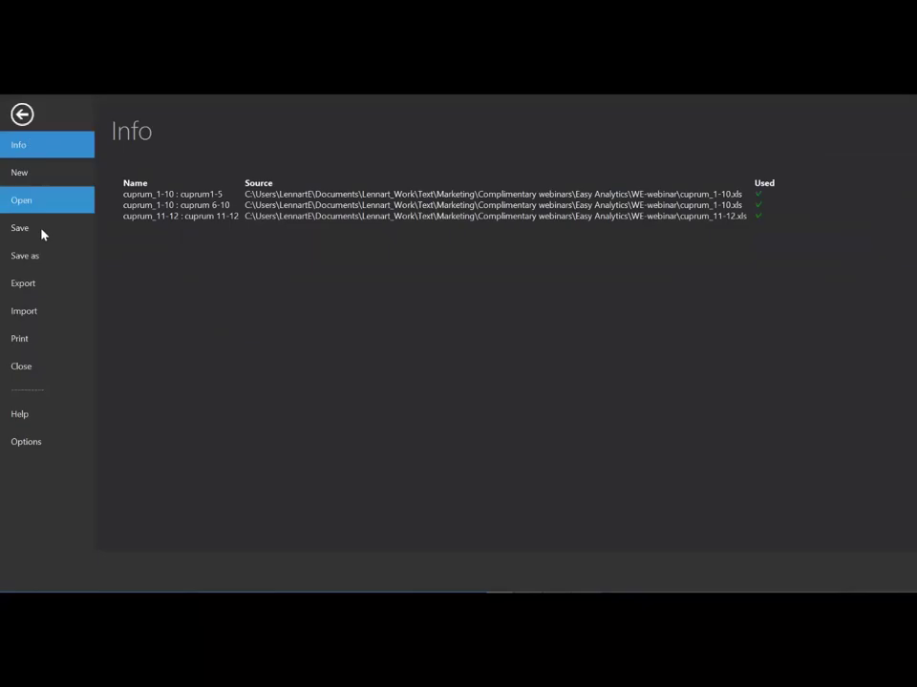
click(25, 176)
click(508, 363)
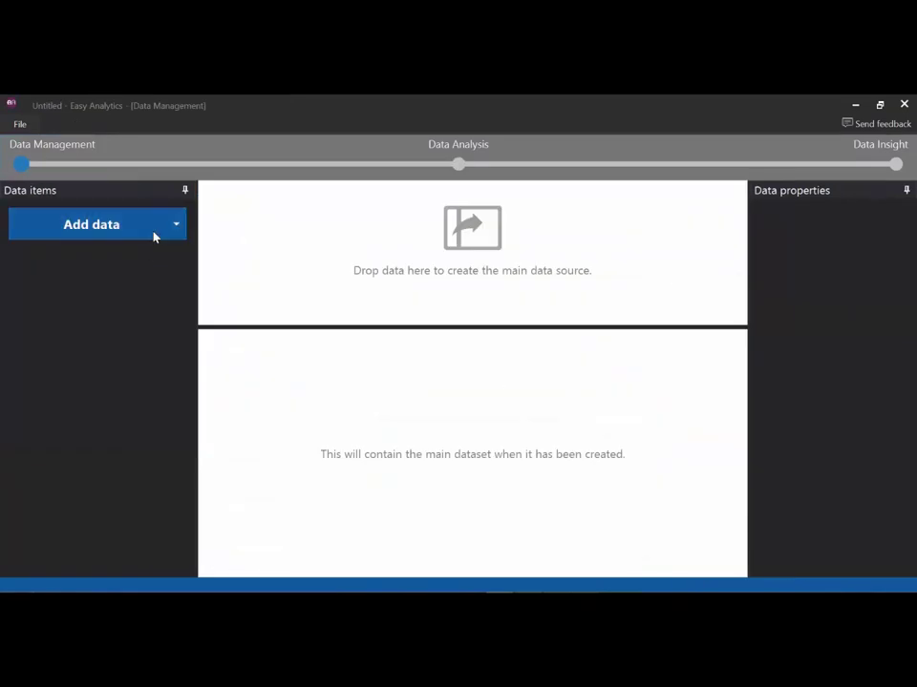
Step: Load Coarse data 1701-1900 and make it the main dataset
click(154, 231)
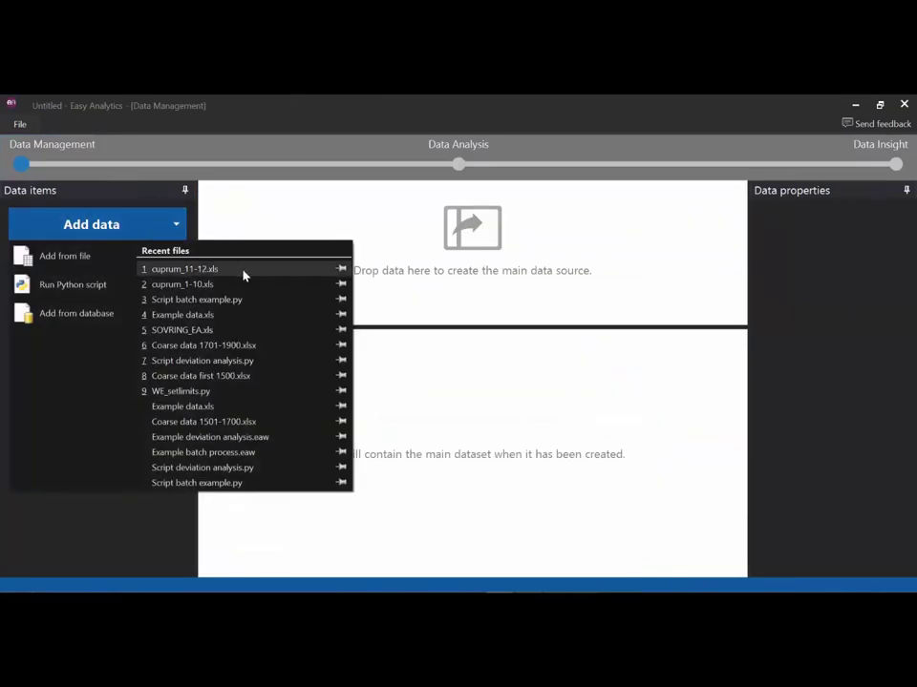
click(230, 347)
drag(119, 278, 459, 267)
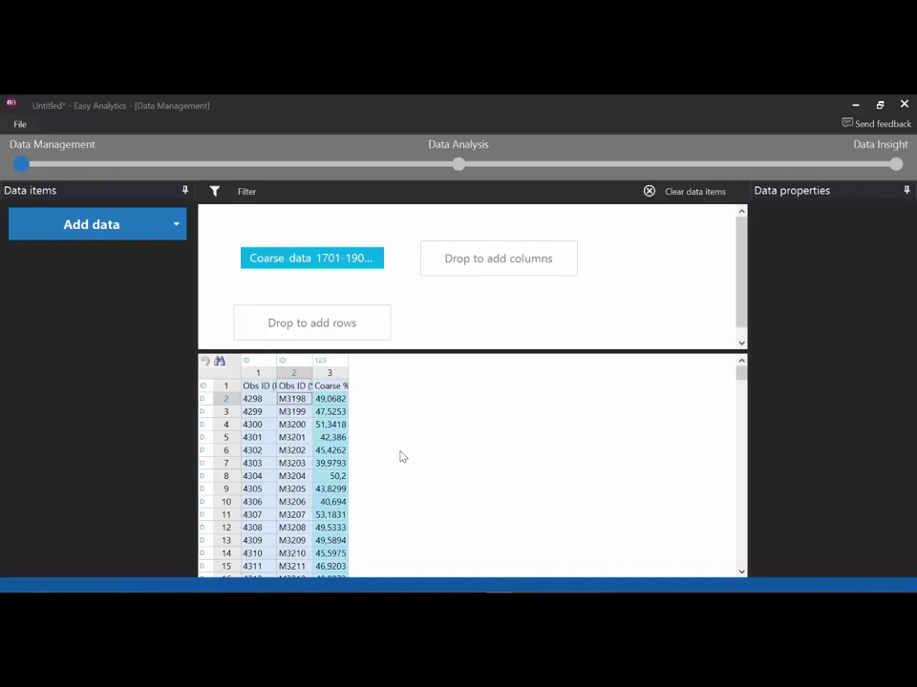
Step: In Data Analysis, give Coarse % limits: upper 60, target 50, lower 40
click(459, 164)
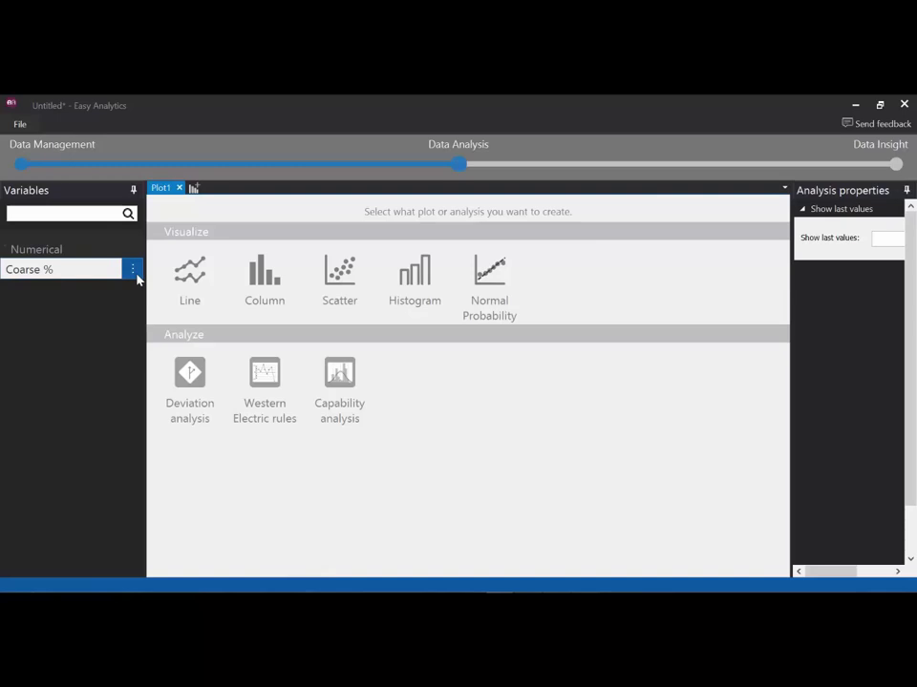
click(132, 269)
click(180, 275)
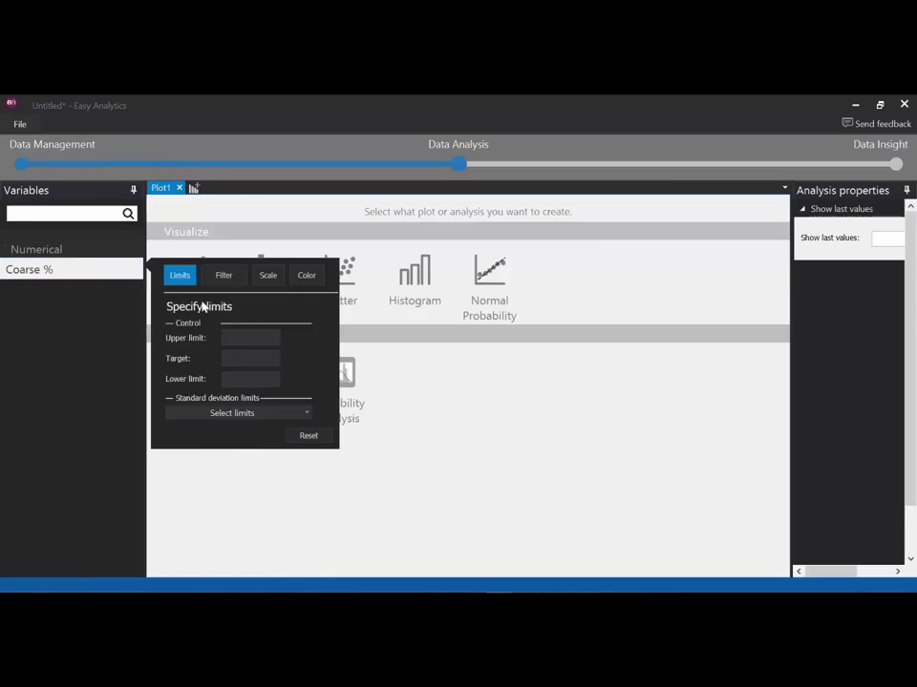
click(246, 338)
text(60)
click(254, 355)
text(50)
click(241, 376)
text(40)
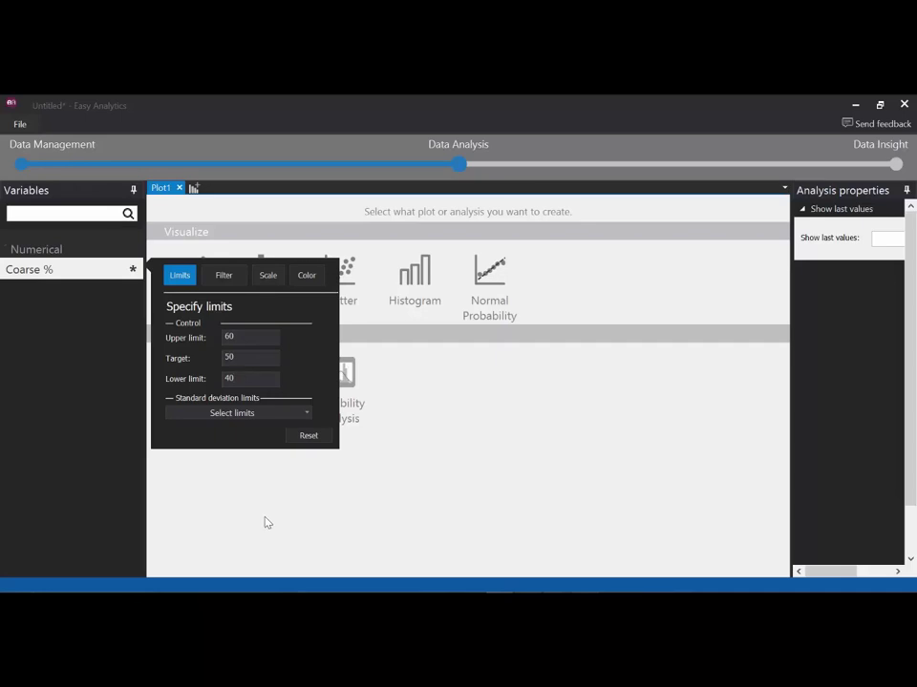
click(267, 526)
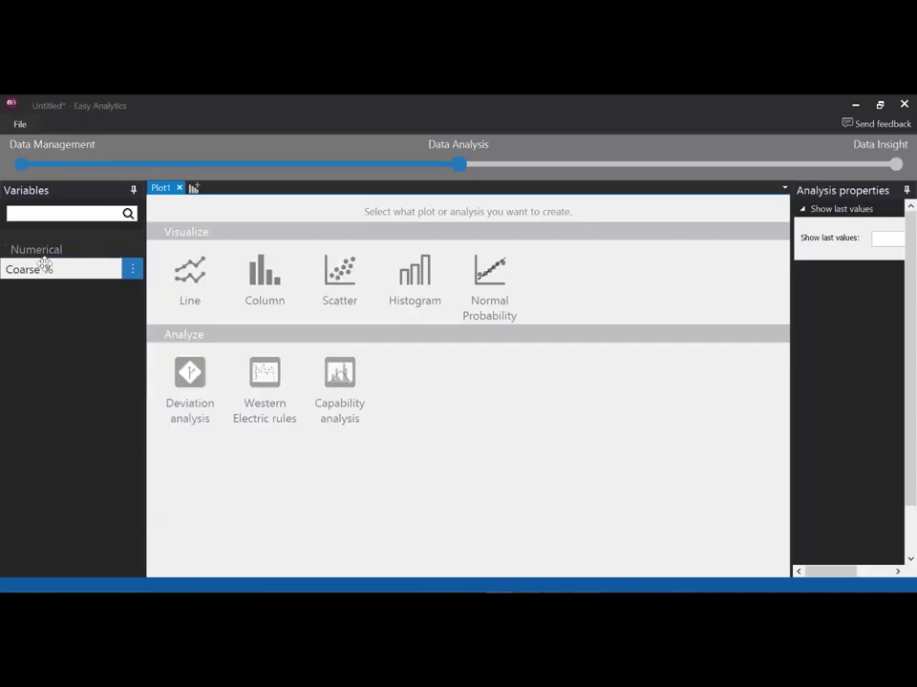
drag(33, 269, 355, 385)
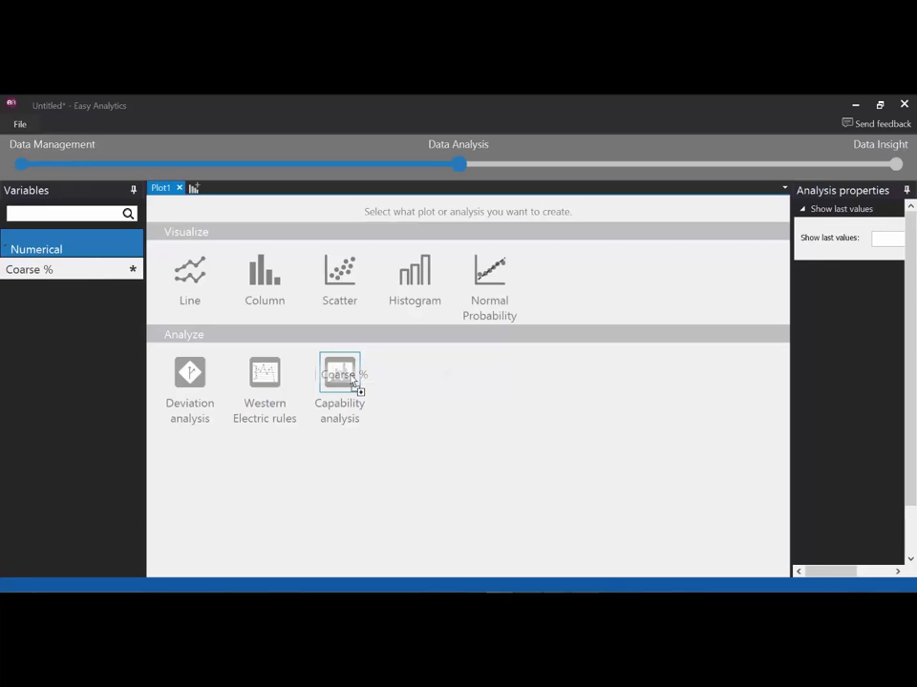
Step: Run a capability analysis on Coarse %, giving Cp 0,60694 and Cpk 0,602014
drag(354, 382, 355, 383)
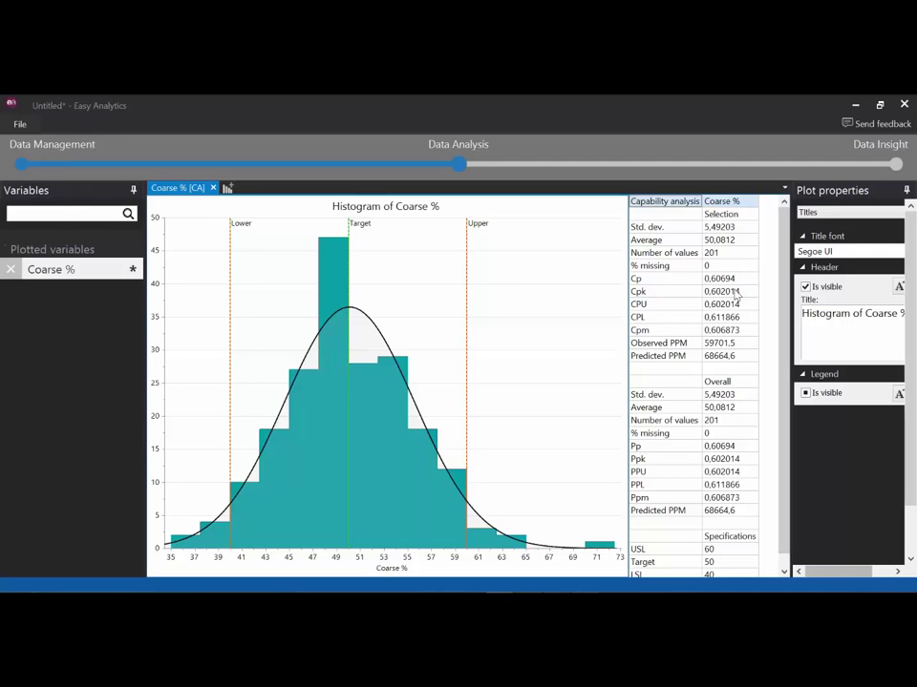
mouse_move(651, 288)
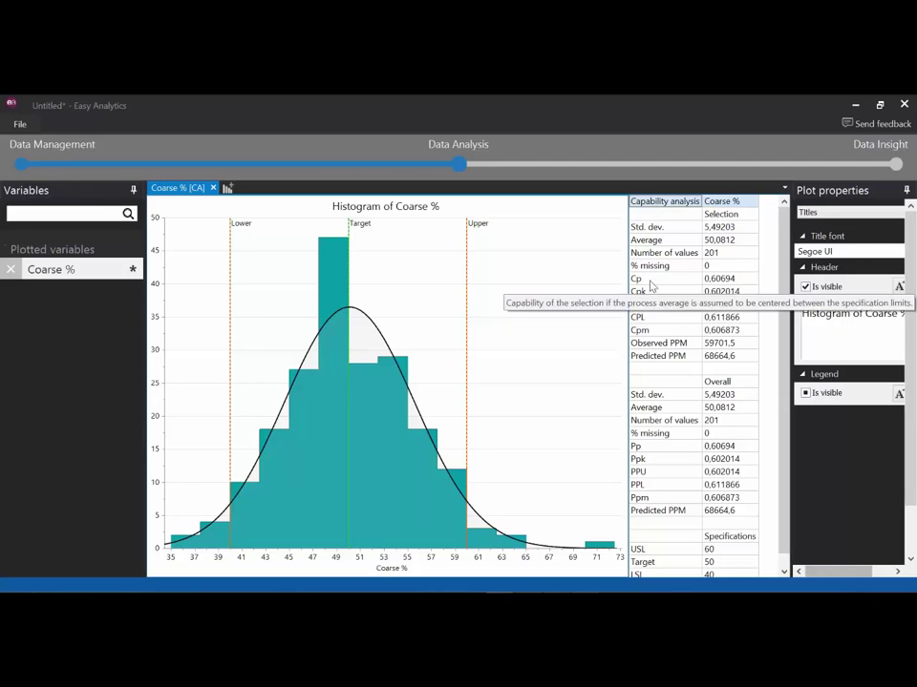
mouse_move(657, 463)
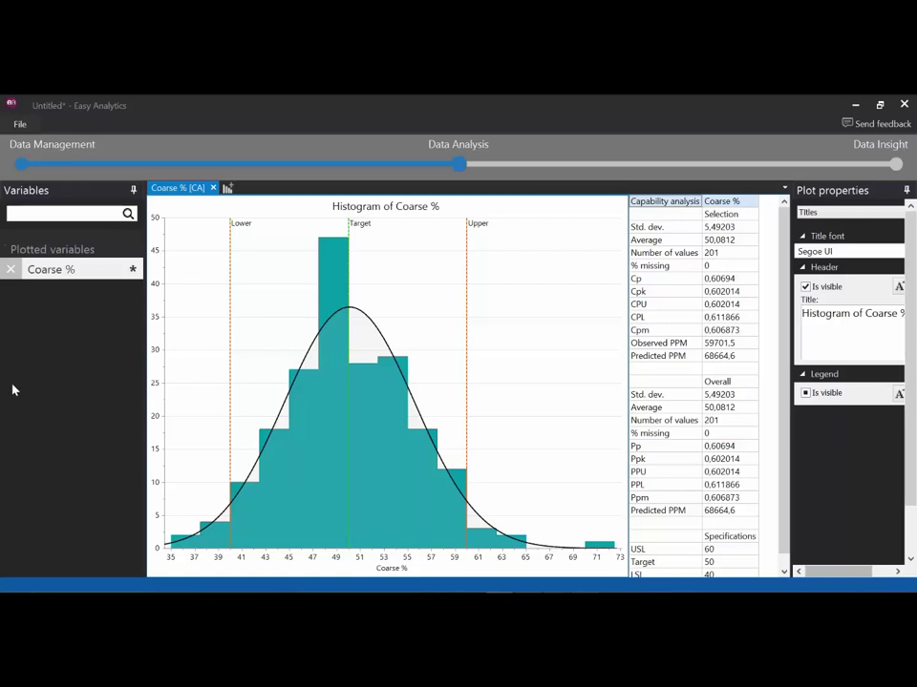
Step: Open coarse main data.eaw from recent projects, discarding the untitled work
click(16, 129)
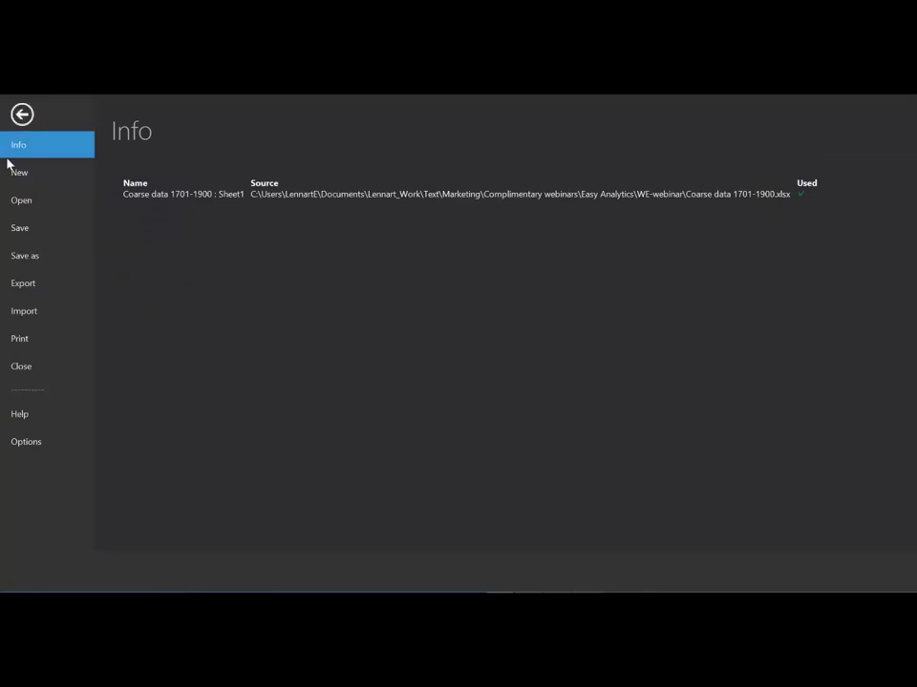
click(13, 202)
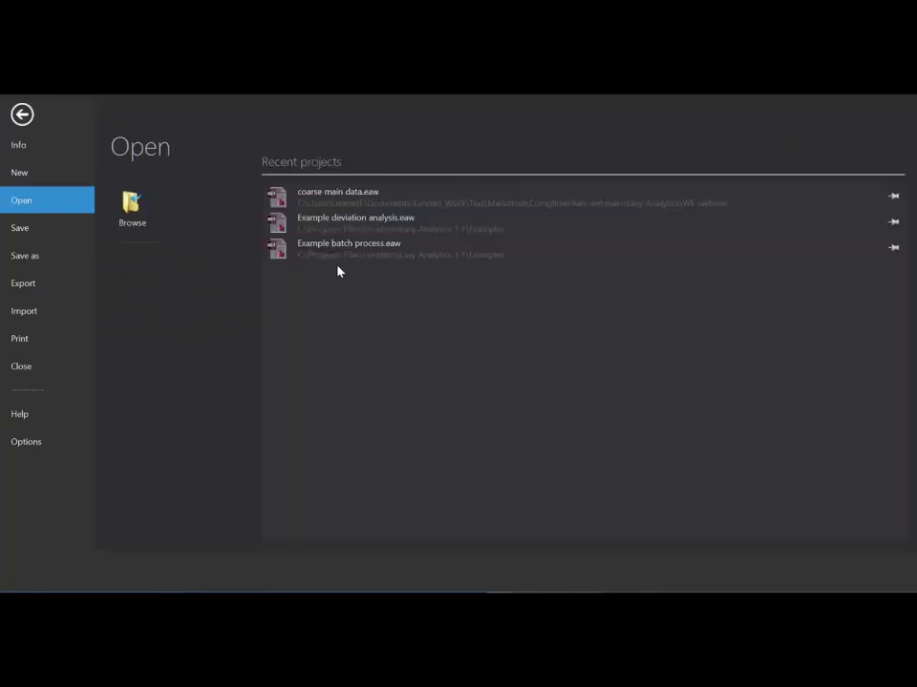
click(346, 200)
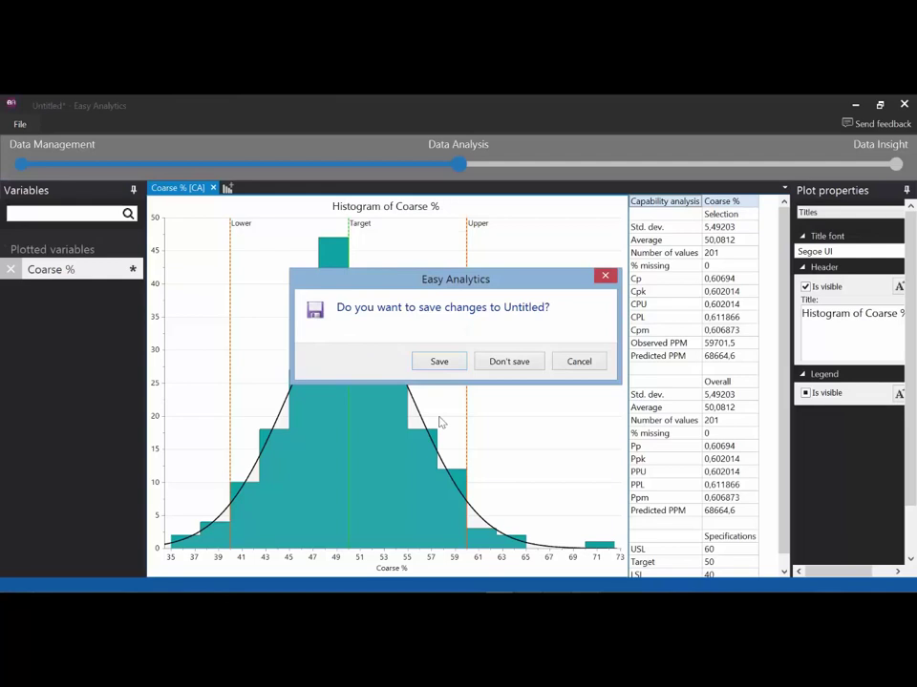
click(508, 362)
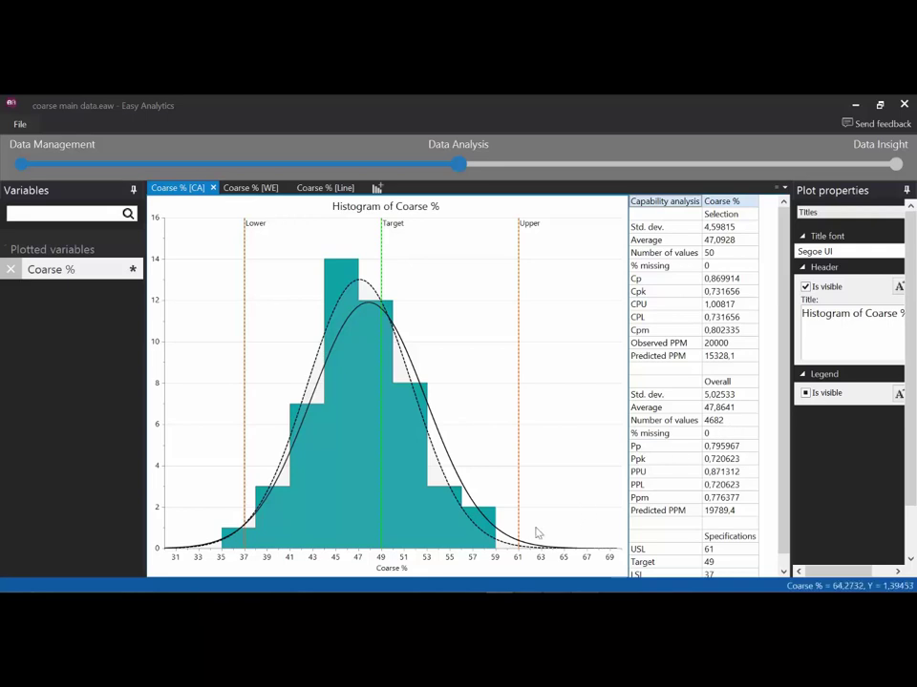
mouse_move(485, 542)
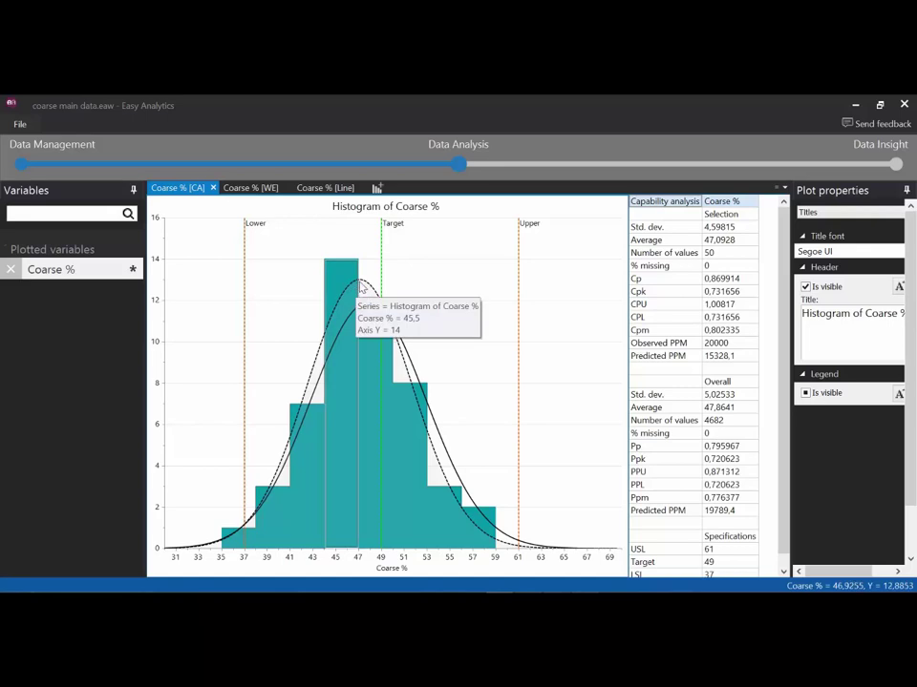
mouse_move(358, 287)
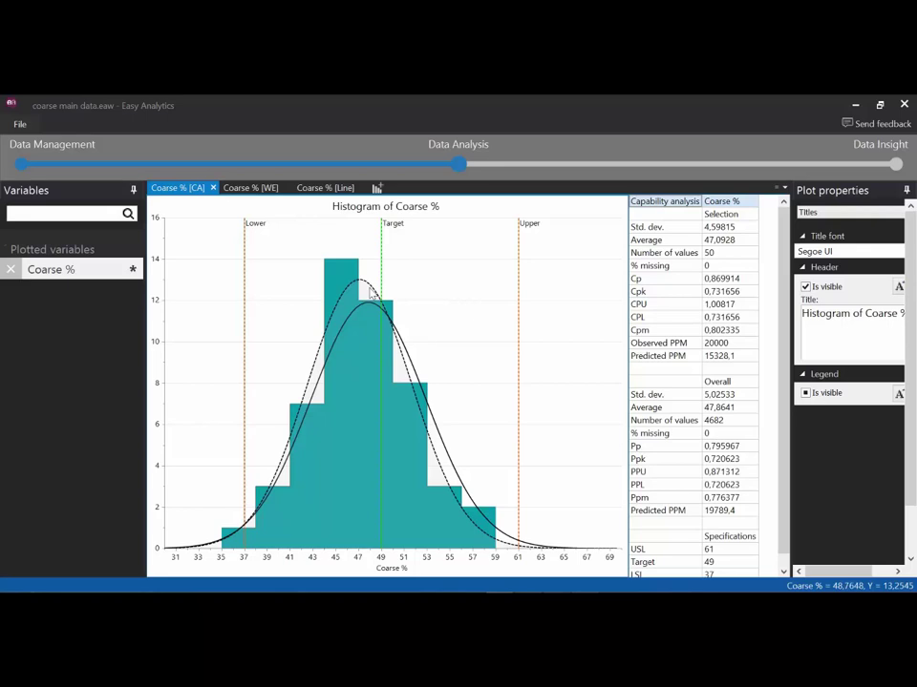
mouse_move(369, 309)
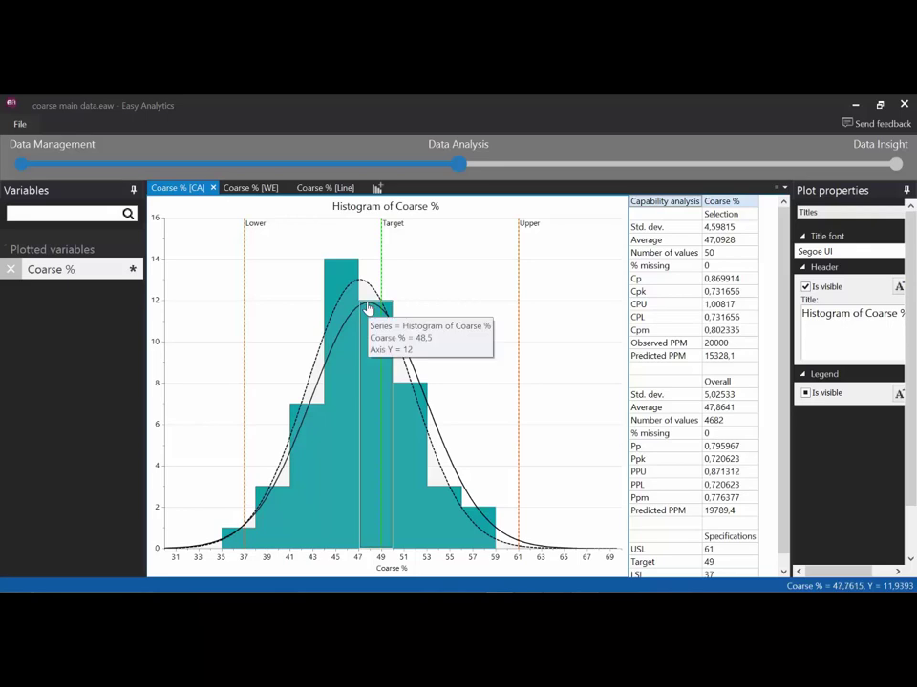
Step: Inspect the Coarse % [WE] rule counts and violating observations, briefly rechecking the [CA] tab
click(252, 190)
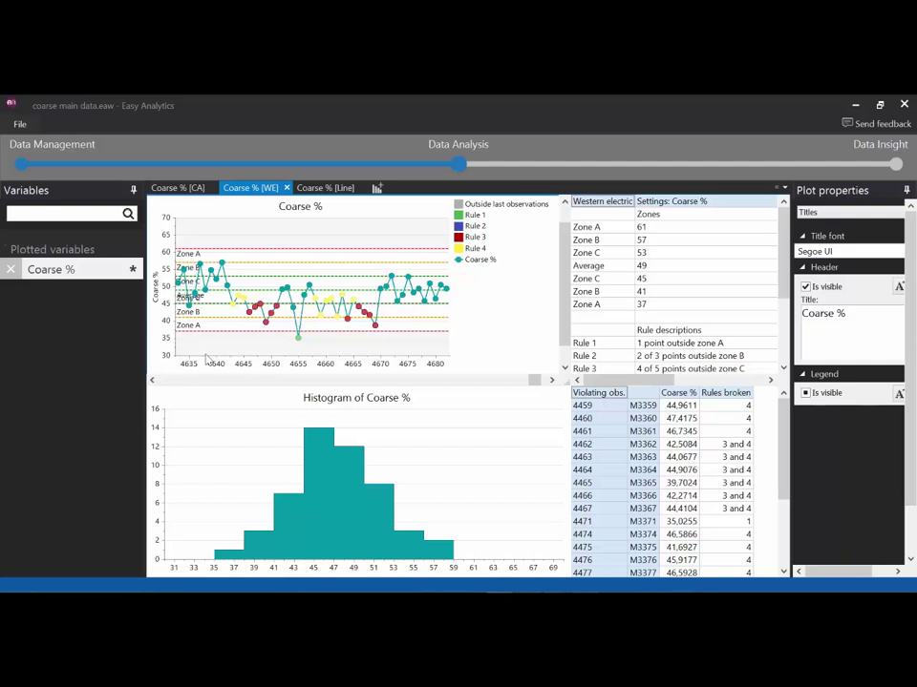
mouse_move(199, 339)
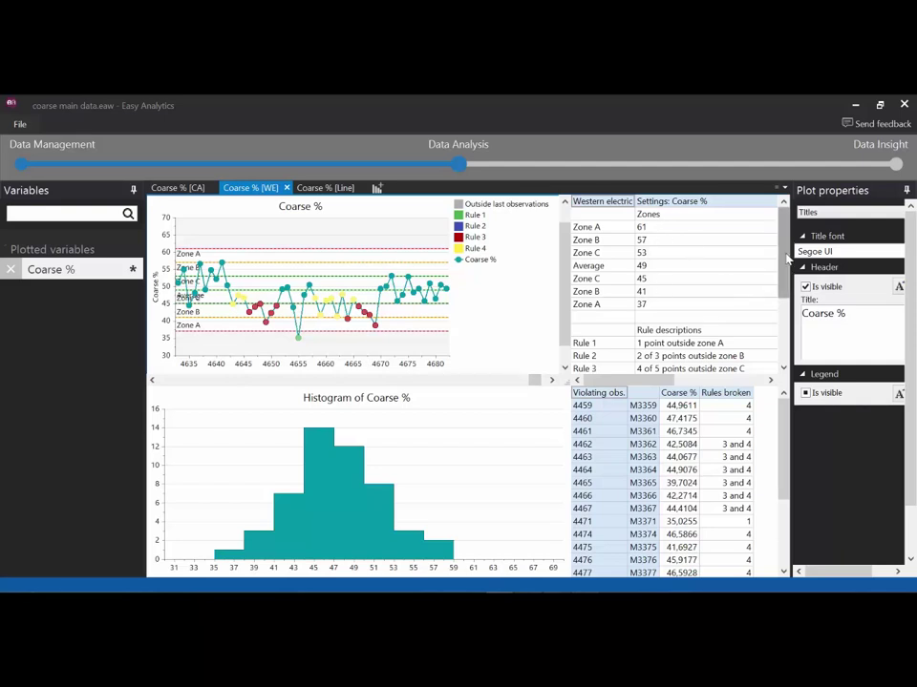
drag(785, 256, 782, 274)
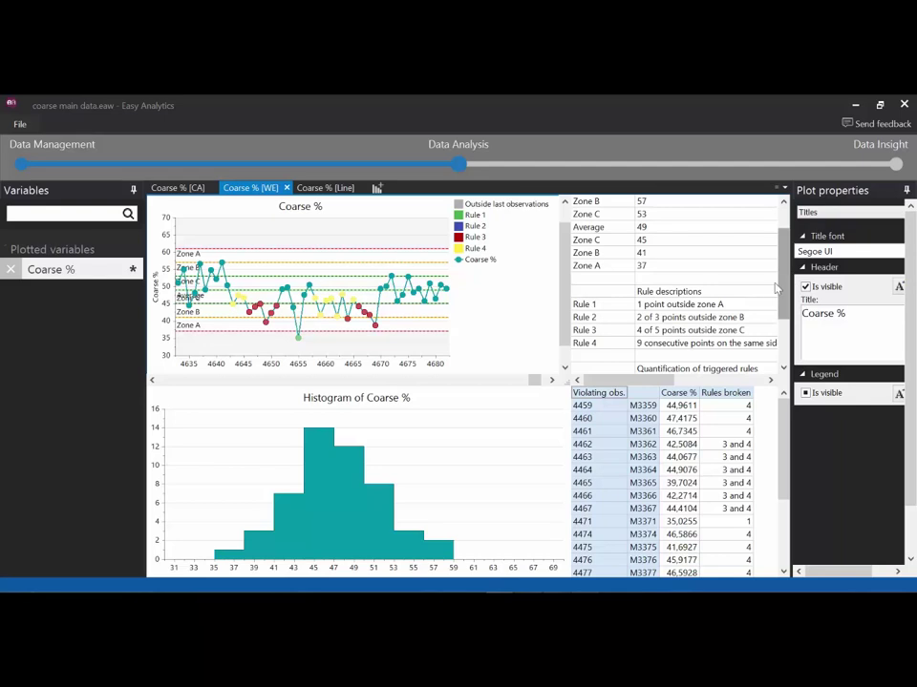
drag(787, 283, 790, 317)
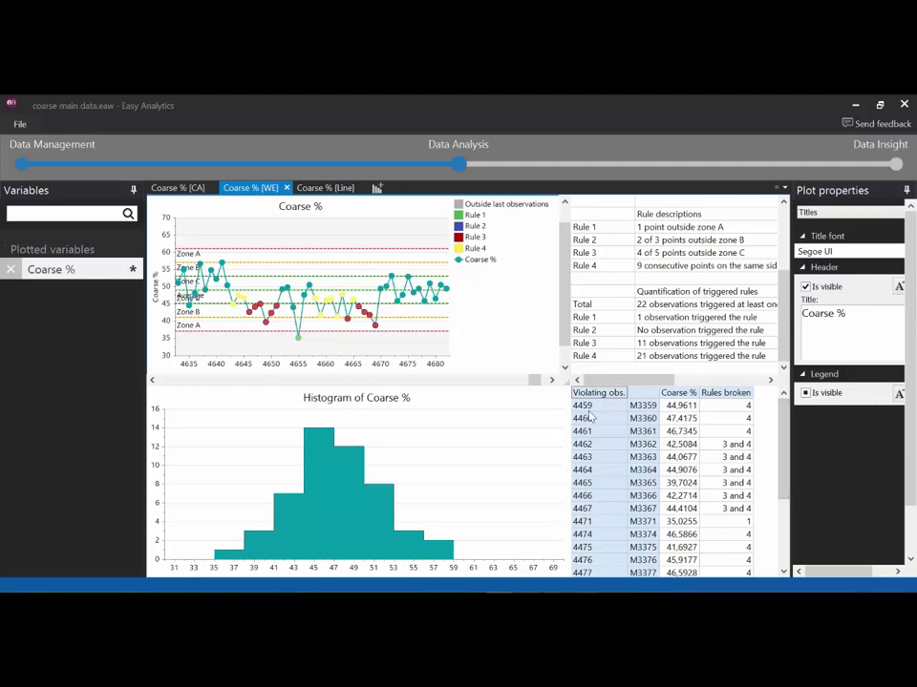
click(783, 465)
mouse_move(783, 465)
mouse_down()
mouse_move(783, 525)
mouse_move(783, 463)
mouse_up()
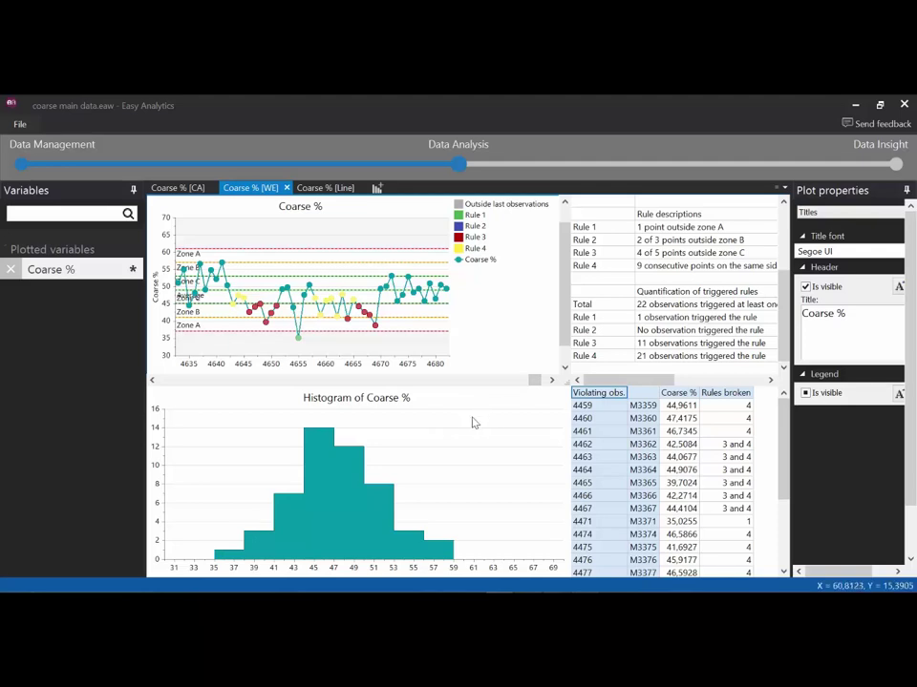
click(180, 190)
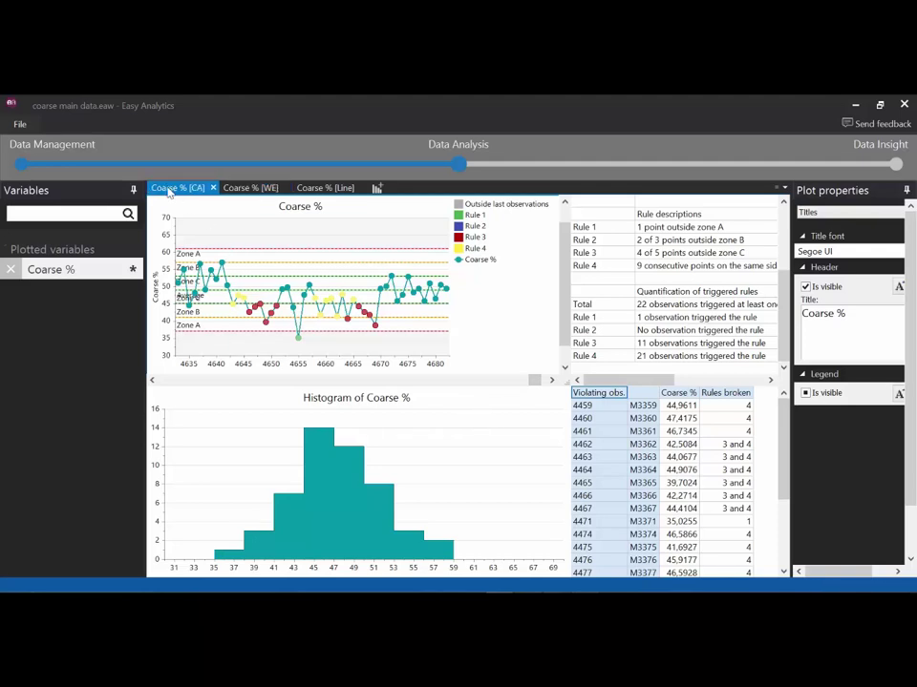
click(250, 188)
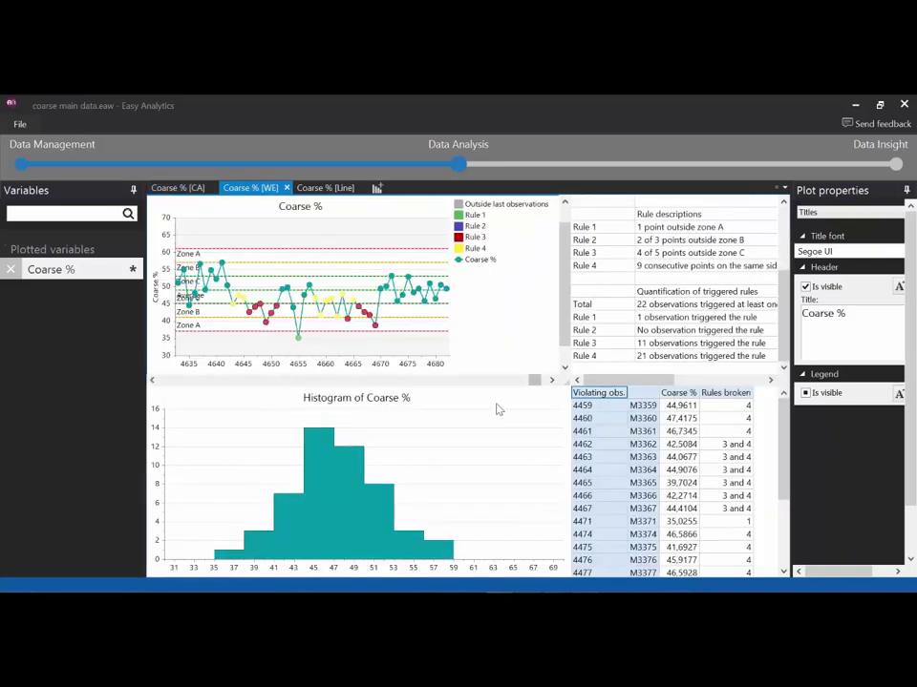
Step: View the Data Insight report and its Open in options, then quit without saving
click(895, 166)
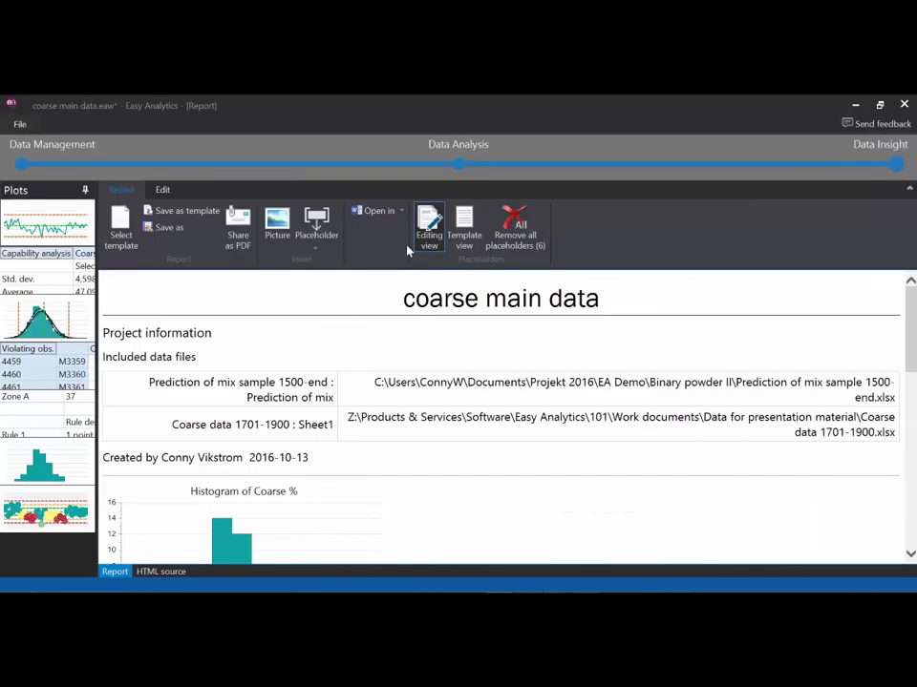
click(404, 211)
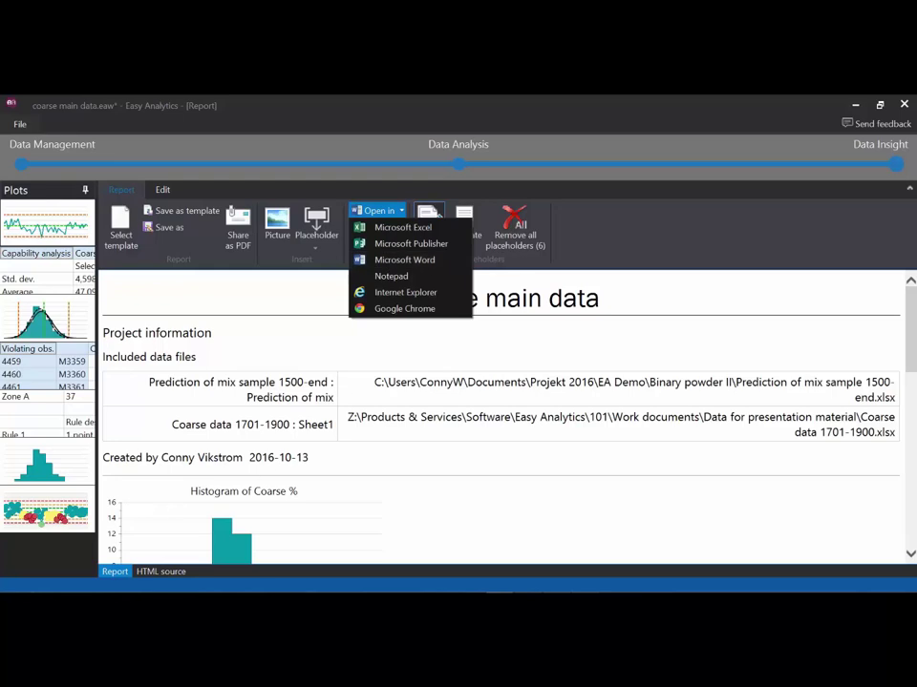
click(904, 105)
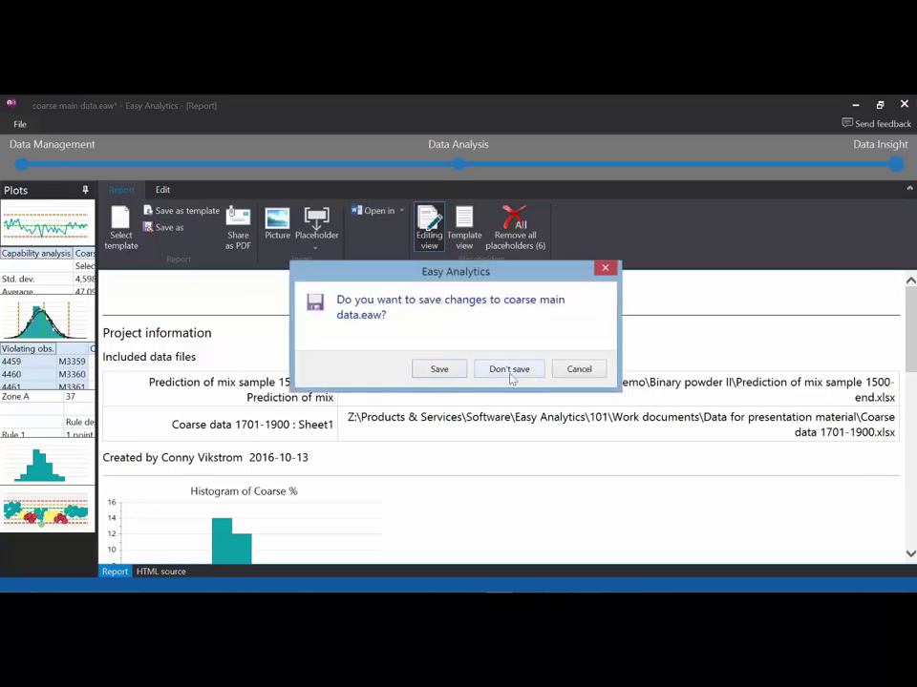
click(509, 369)
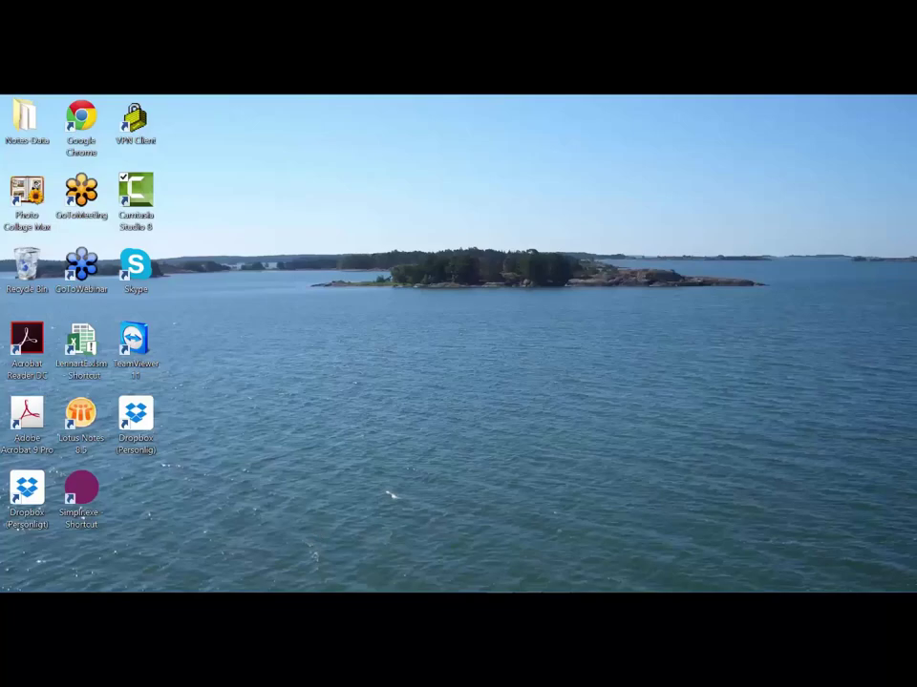